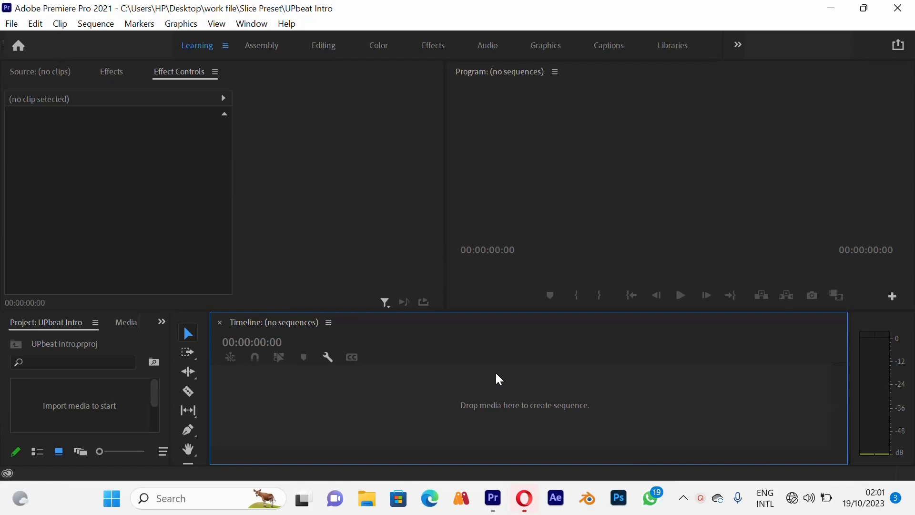
Dismiss the firewall notification and open the recent project Single Student from the Matt Audio folder
left_click(623, 196)
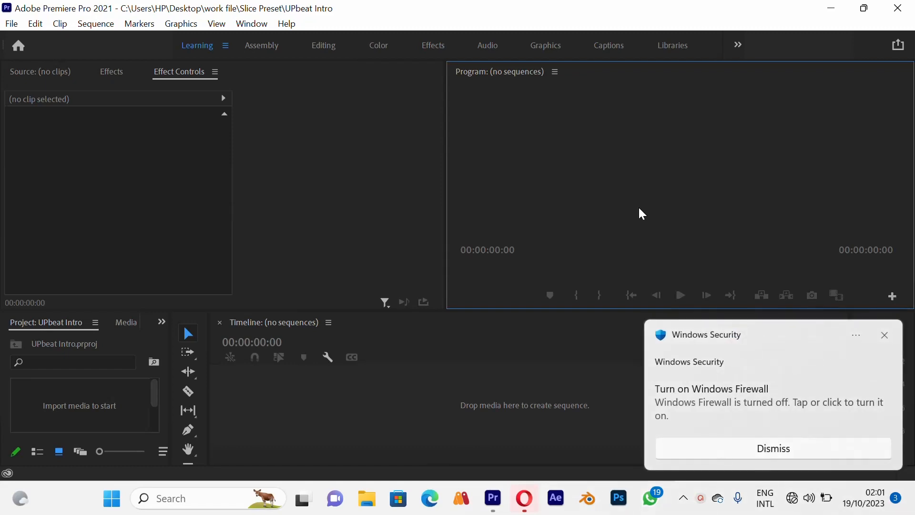
left_click(884, 335)
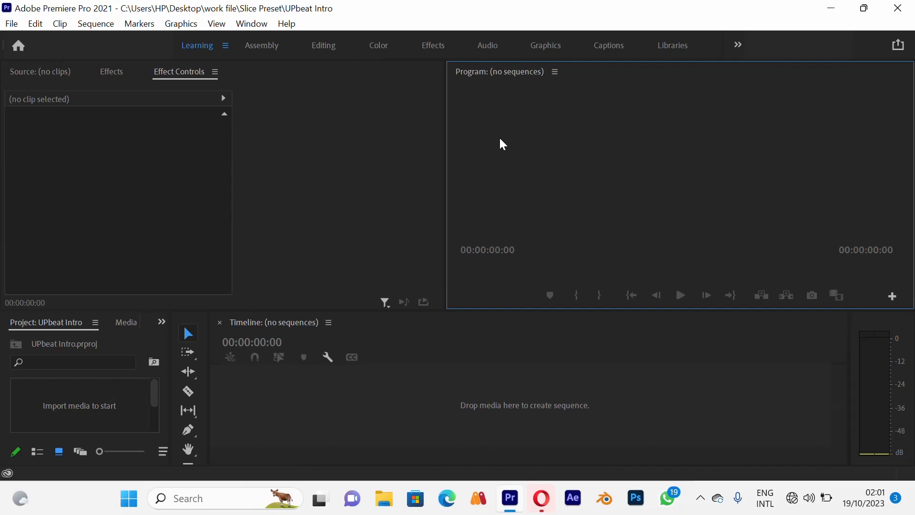
left_click(14, 24)
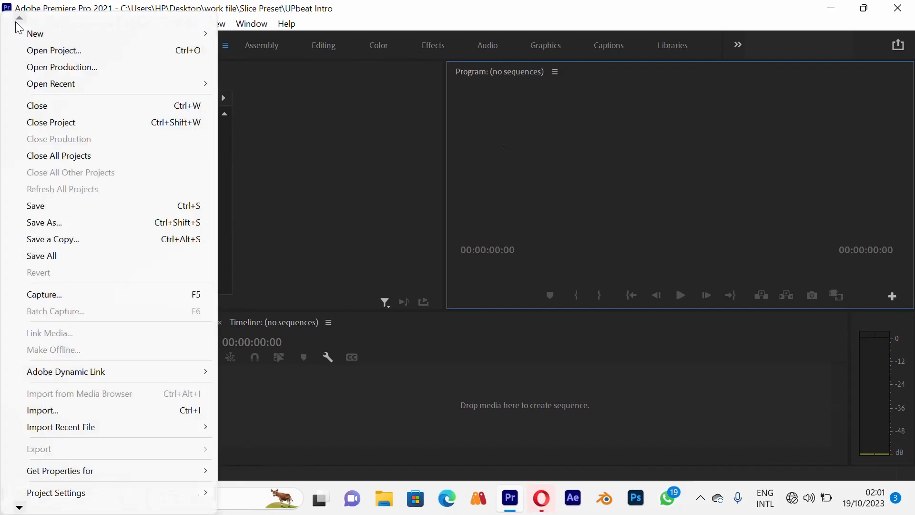
mouse_move(54, 82)
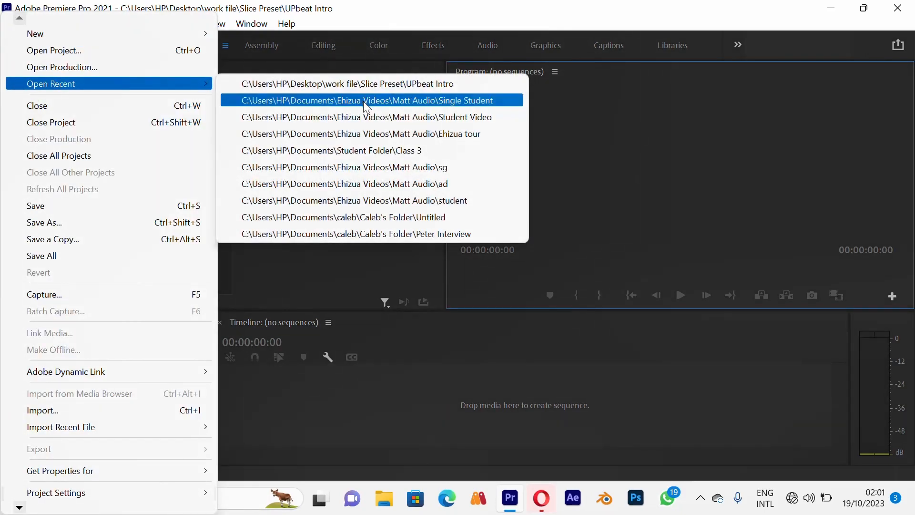
left_click(363, 101)
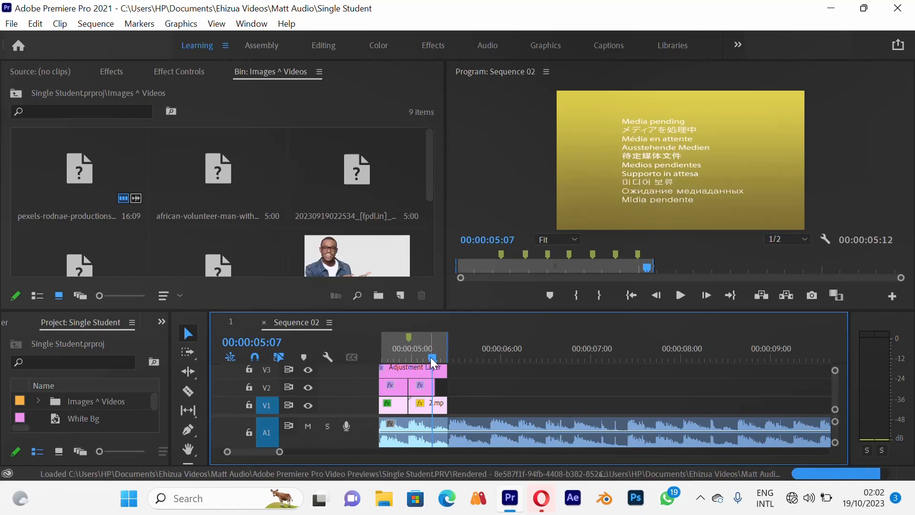
Return the playhead to the start of Sequence 02 and widen the Program monitor
left_click_drag(431, 358, 352, 355)
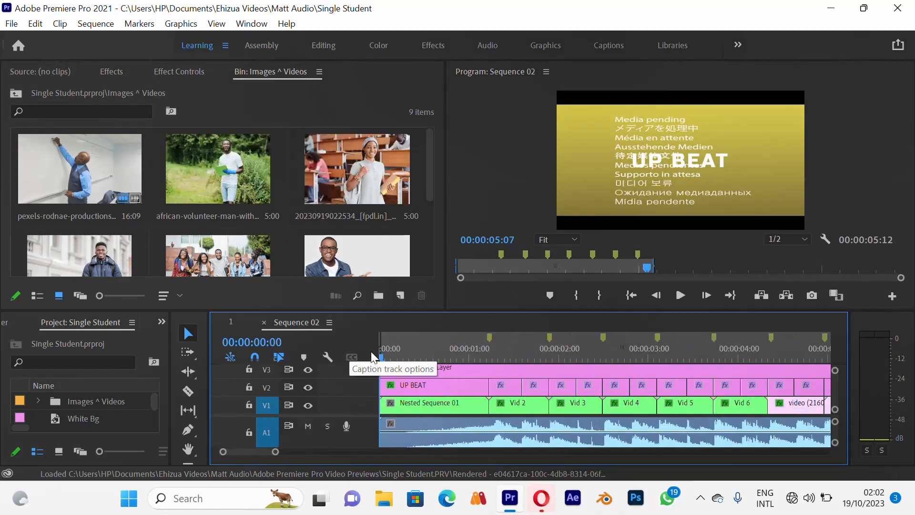
left_click(448, 150)
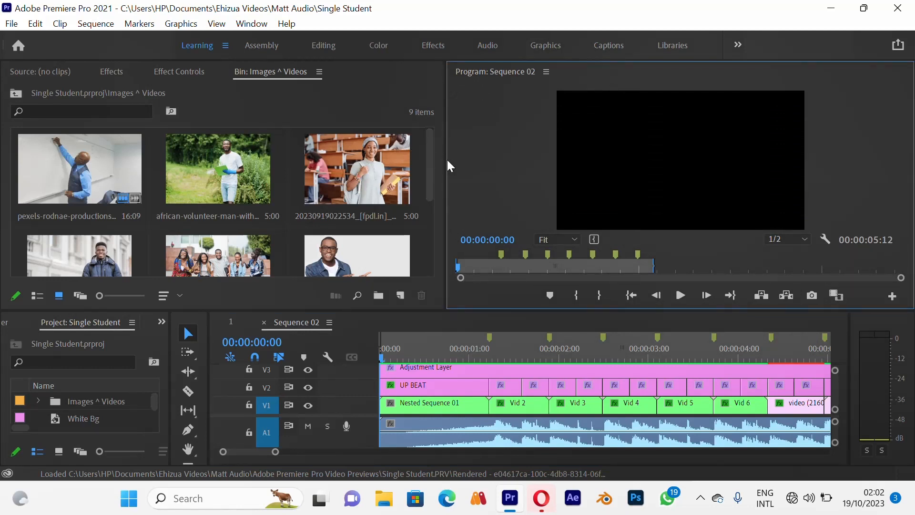
left_click_drag(447, 161, 193, 162)
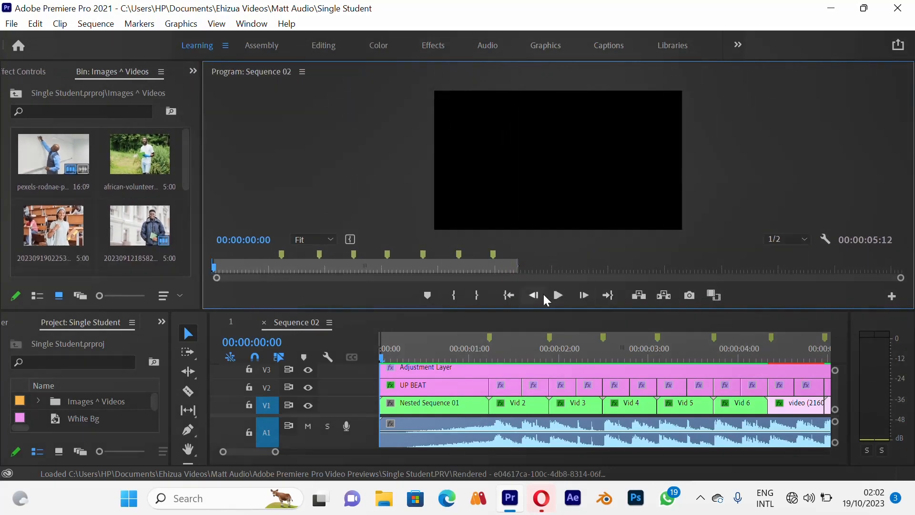
Play Sequence 02 through, return to its start and play it again
left_click(557, 295)
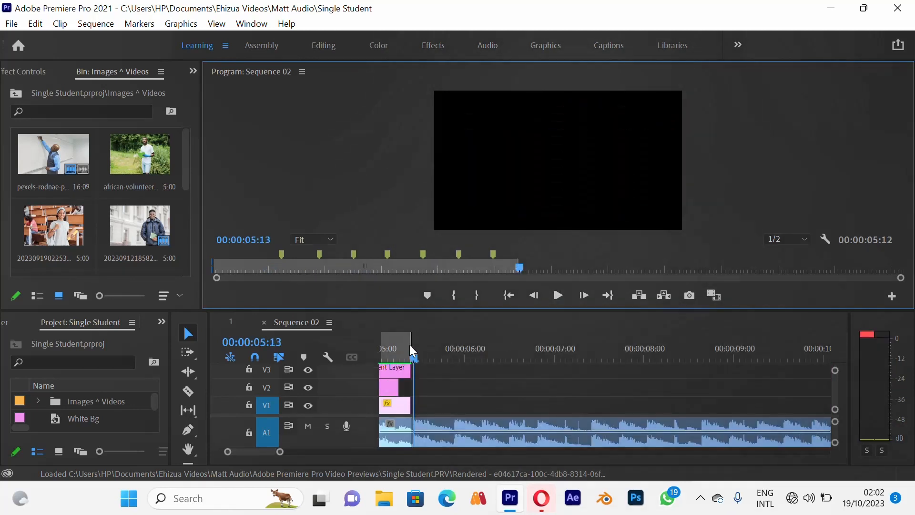
left_click_drag(412, 358, 324, 350)
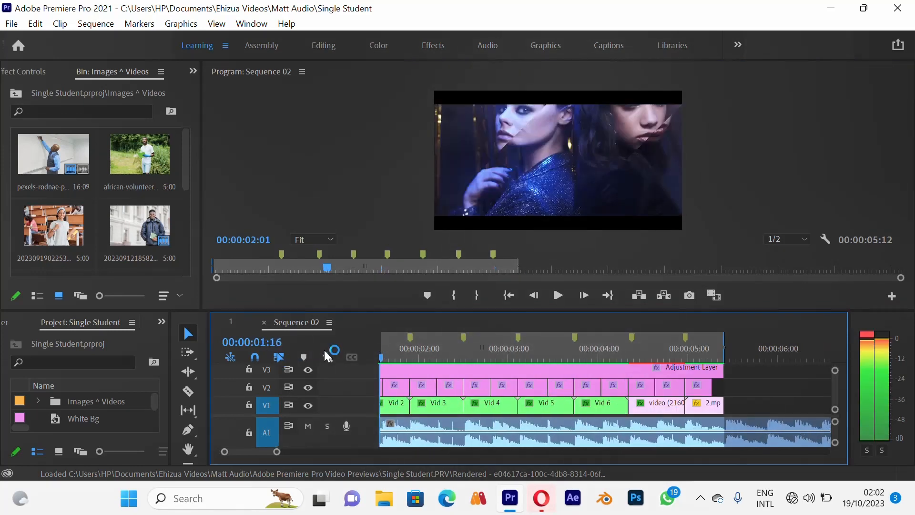
key("Home")
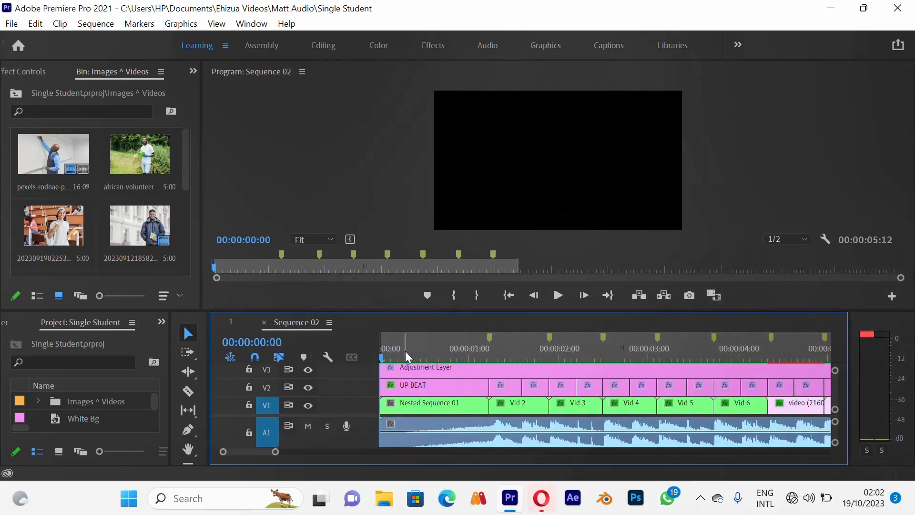
key("space")
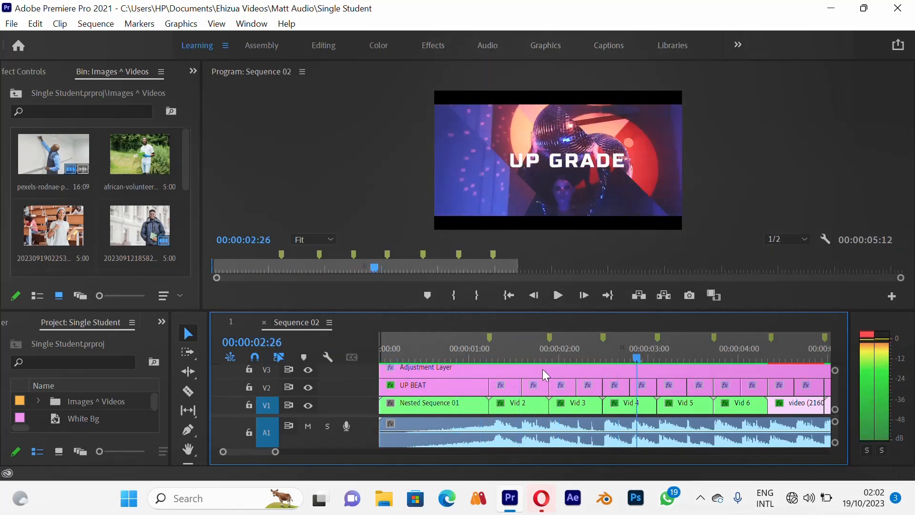
Scrub the UP BEAT opening to 00:00:01:00 and inspect the clips and the audio track beneath it
left_click(427, 357)
left_click_drag(430, 373, 466, 378)
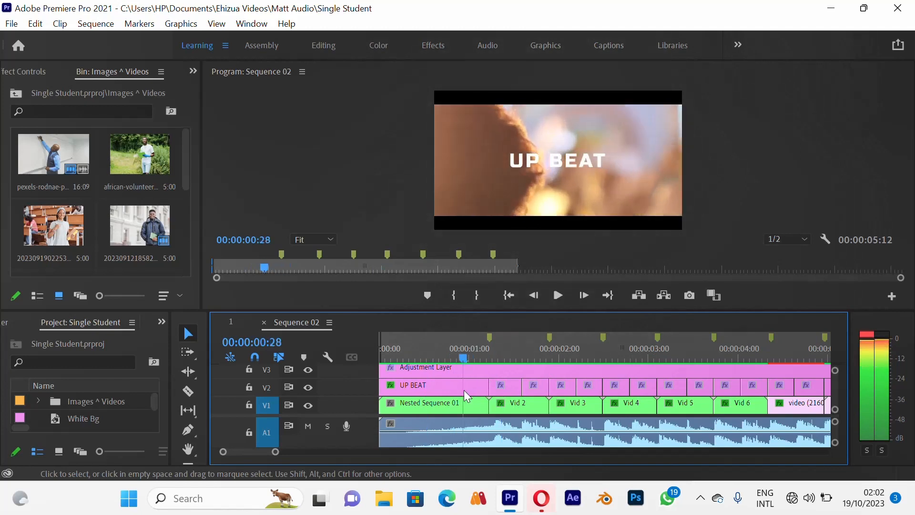
key("Right")
key("Right")
left_click(460, 405)
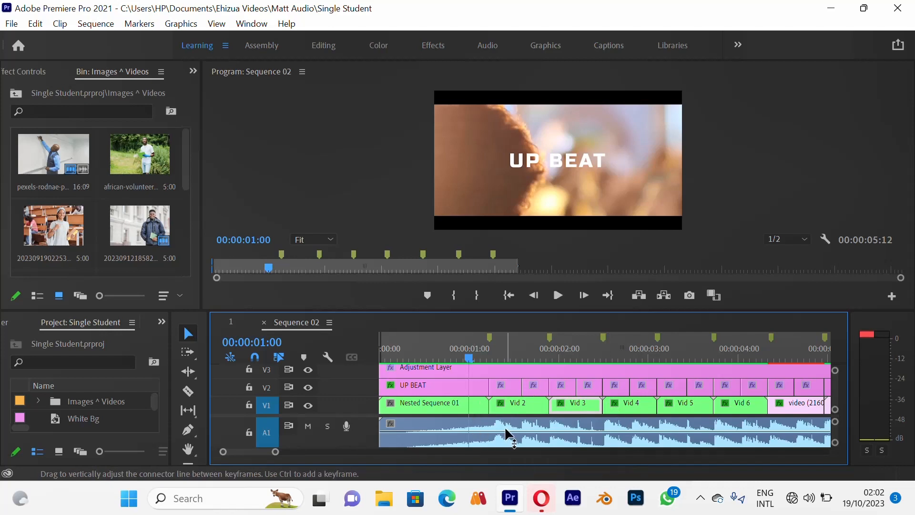
left_click(460, 423)
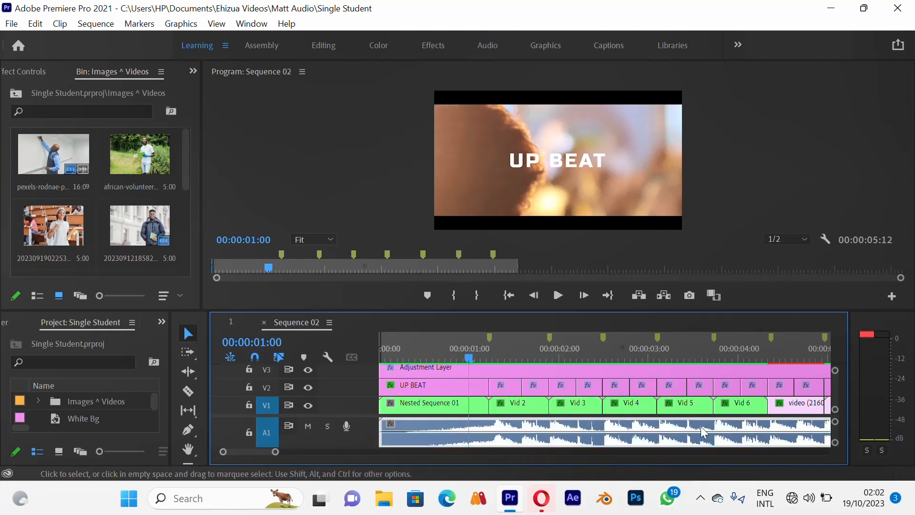
Select the title clip above Vid 2 and scrub across the slice transition to 00:00:01:29
left_click(501, 355)
left_click(510, 387)
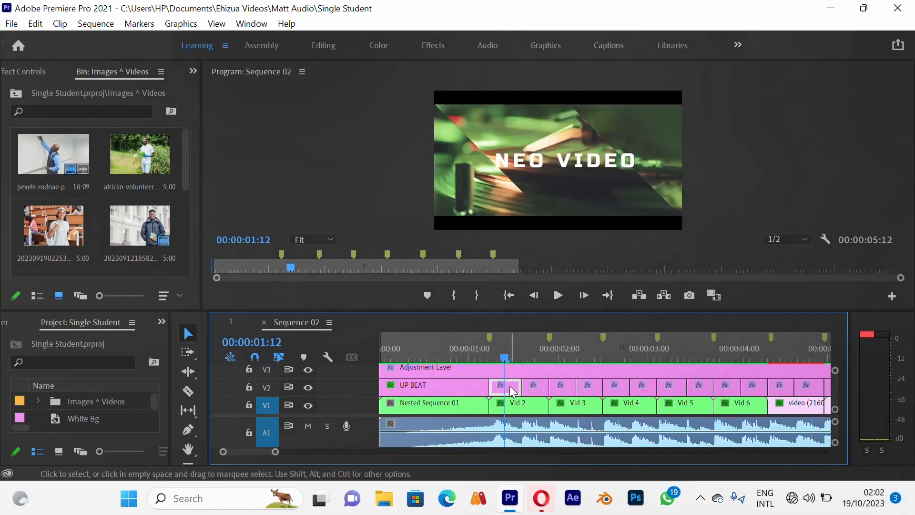
left_click_drag(506, 356, 524, 367)
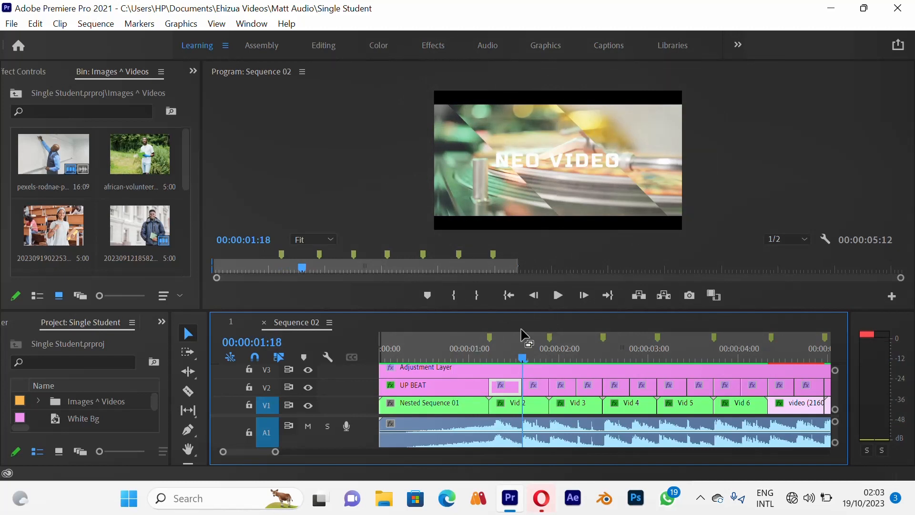
left_click_drag(524, 355, 555, 357)
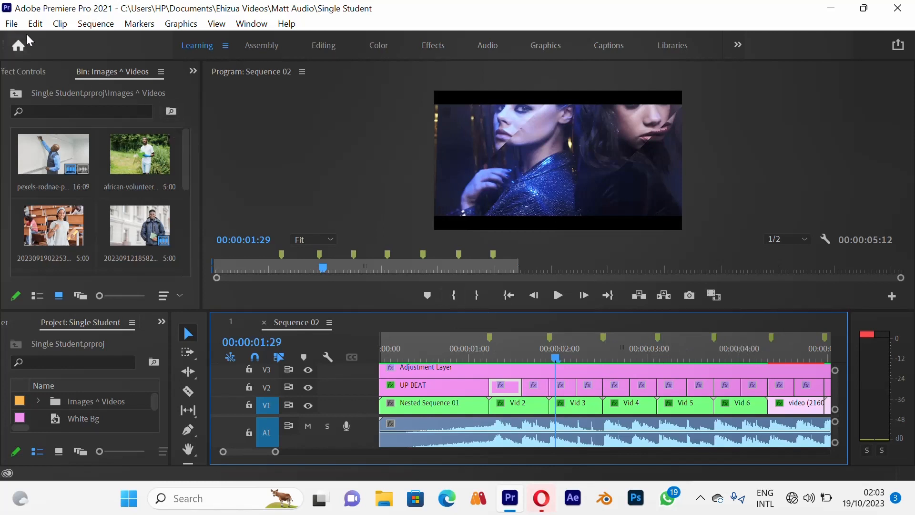
Reopen the recent project UPbeat Intro from the Slice Preset folder
left_click(12, 23)
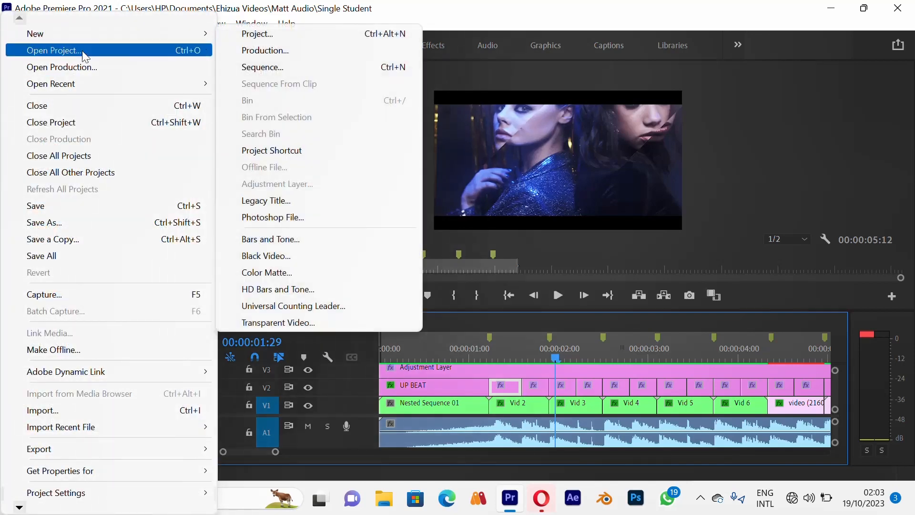
mouse_move(92, 86)
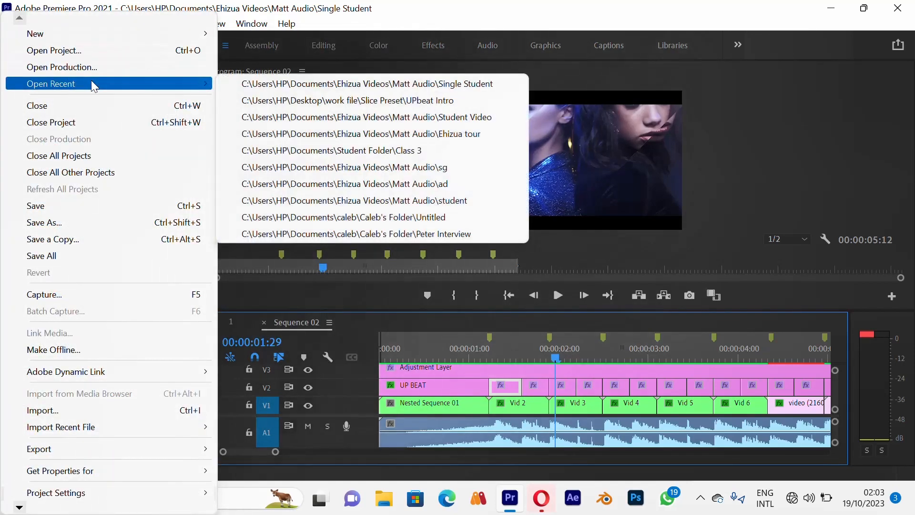
left_click(322, 101)
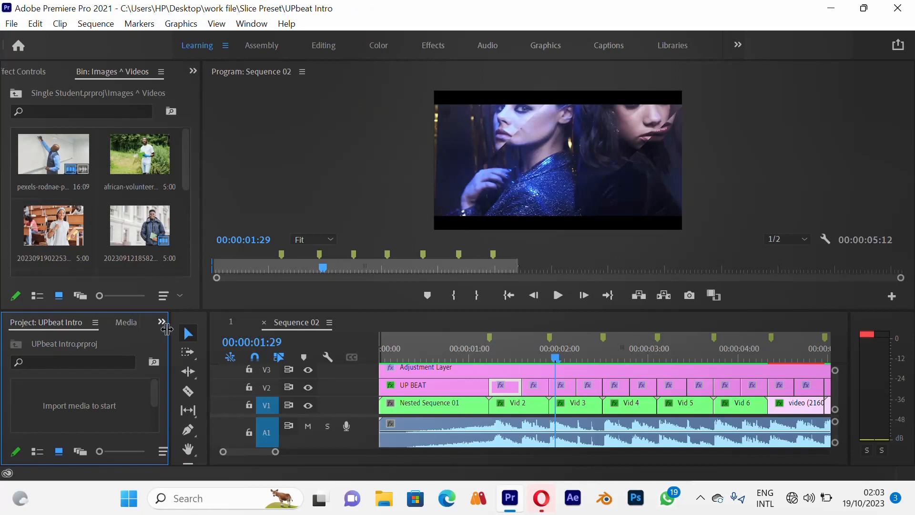
Widen the Project panel, look at the Single Student project and return to UPbeat Intro
left_click_drag(171, 332, 308, 335)
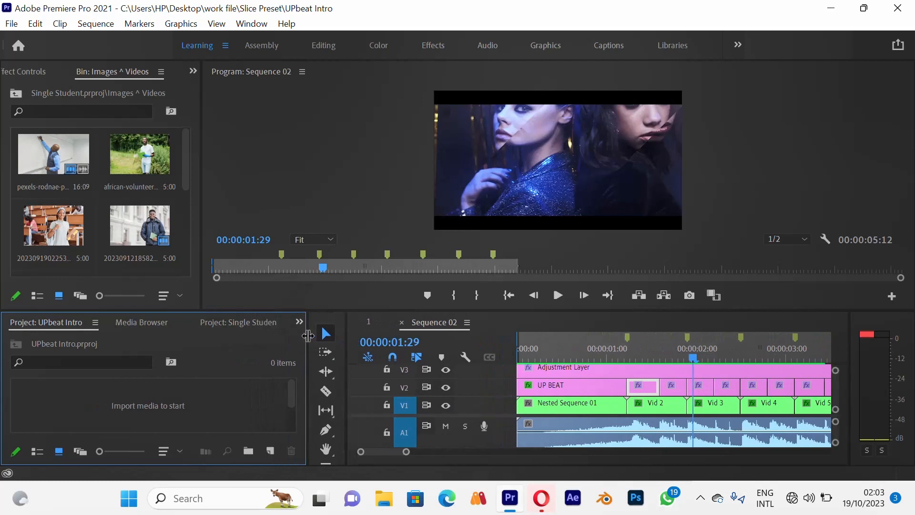
left_click(244, 324)
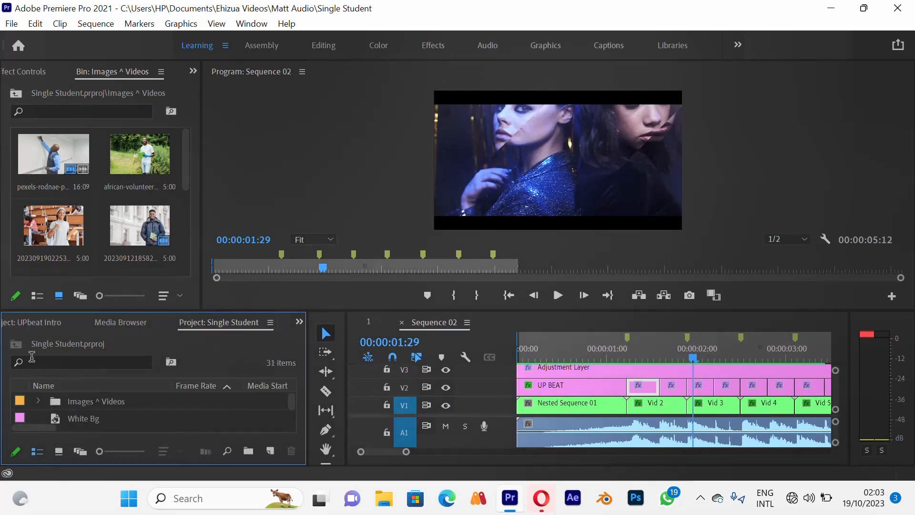
left_click(38, 324)
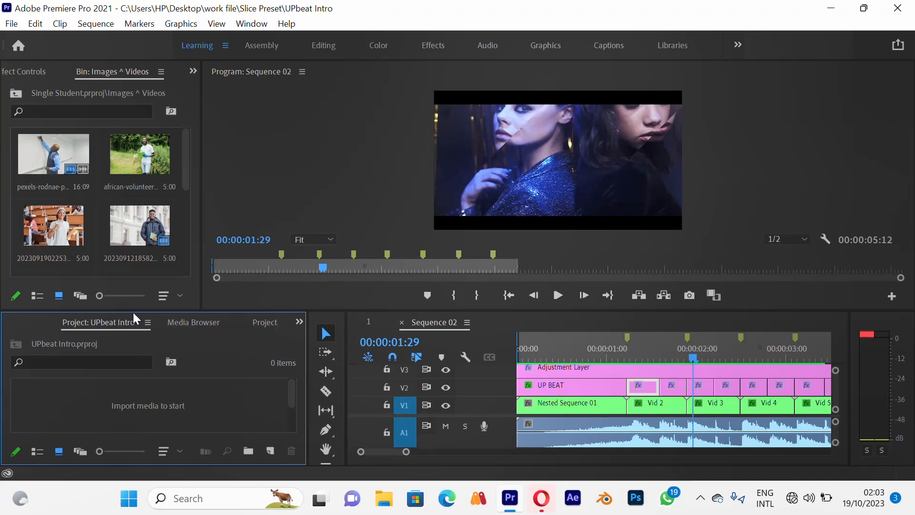
Give the Project and Timeline panels more height and widen the Images ^ Videos bin panel
left_click_drag(133, 313, 143, 278)
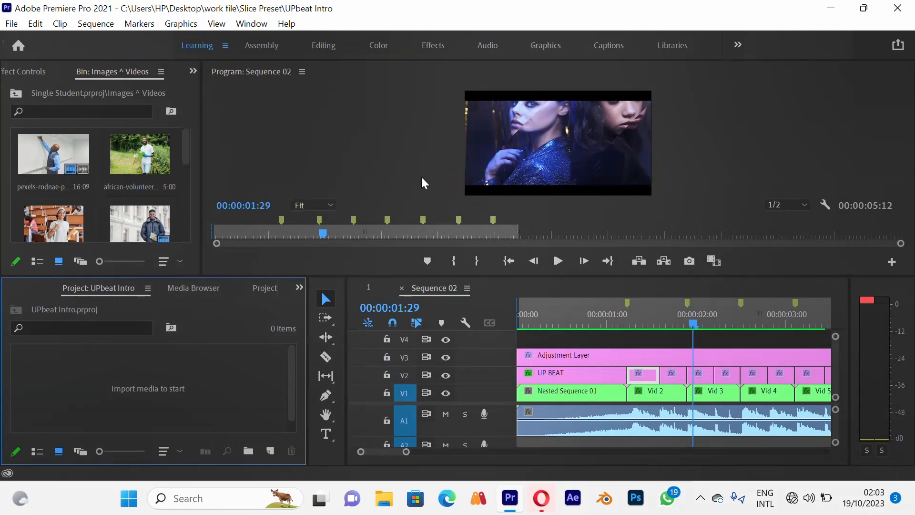
left_click(556, 344)
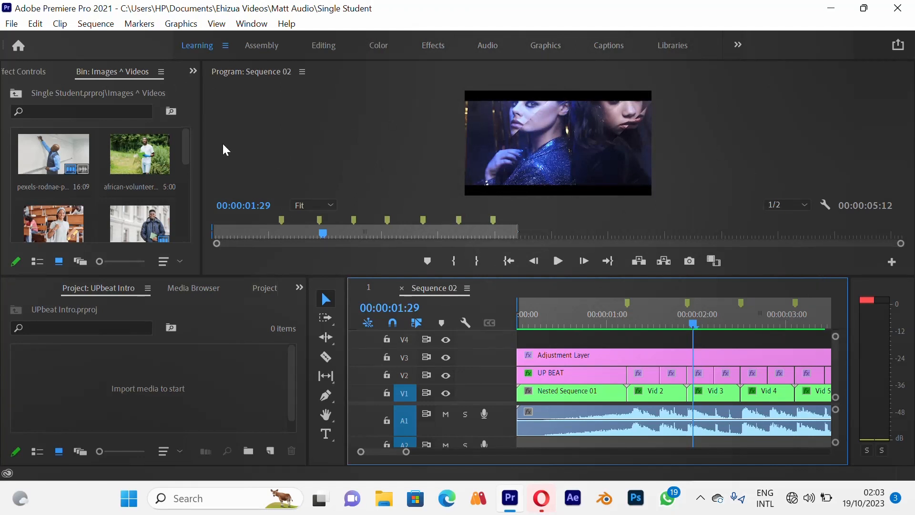
left_click_drag(204, 140, 347, 150)
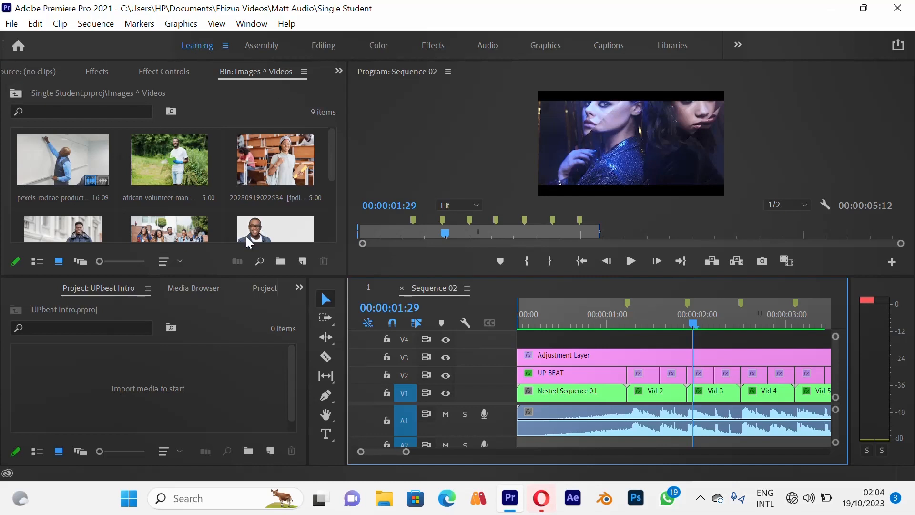
Switch to the Editing workspace and narrow the Source panel group to enlarge the Program monitor
left_click(274, 48)
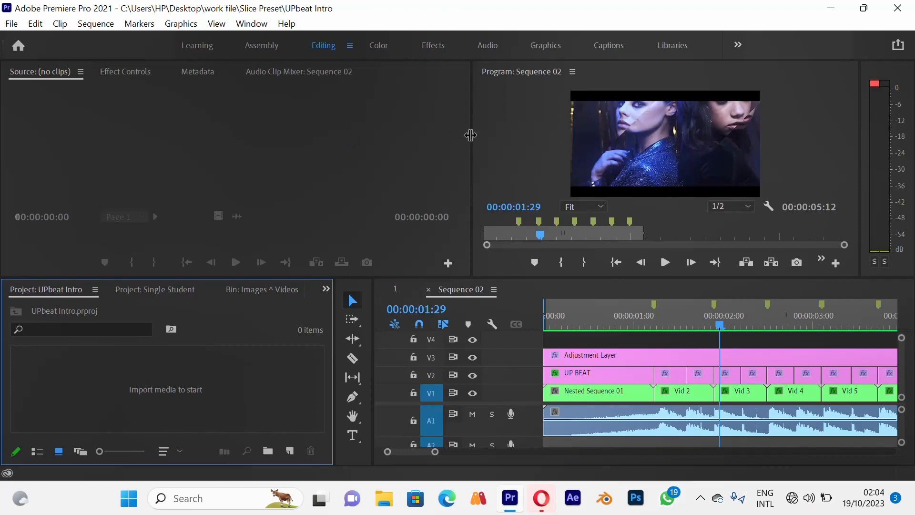
left_click_drag(469, 137, 402, 148)
Bring the Audio Clip Mixer panel to the front and close it
left_click(280, 74)
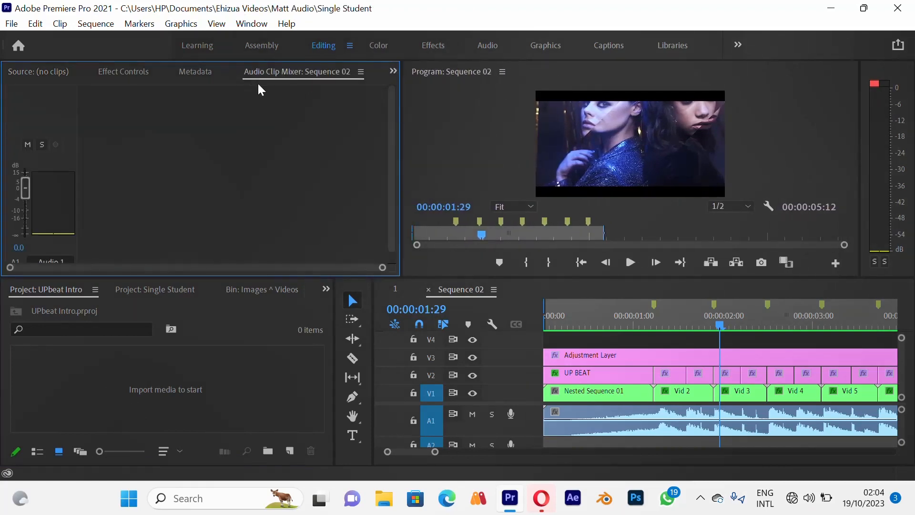
left_click(255, 58)
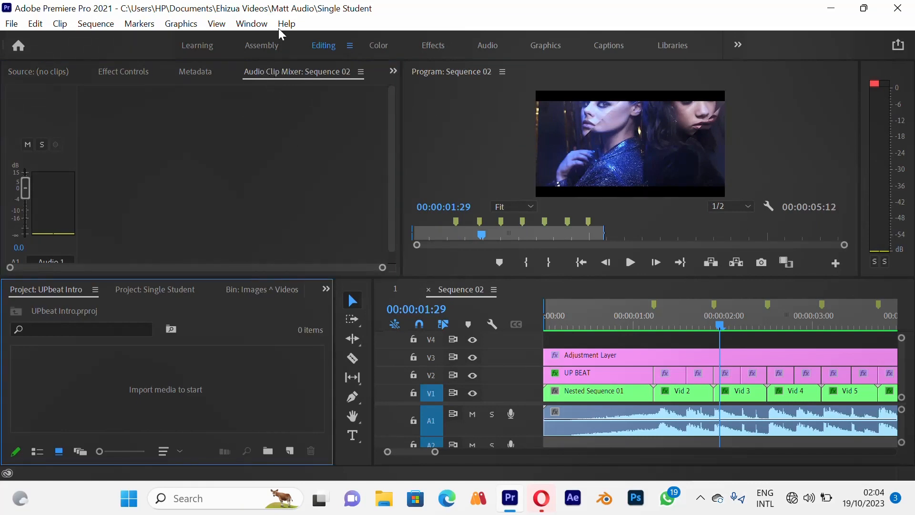
left_click(362, 72)
left_click(398, 75)
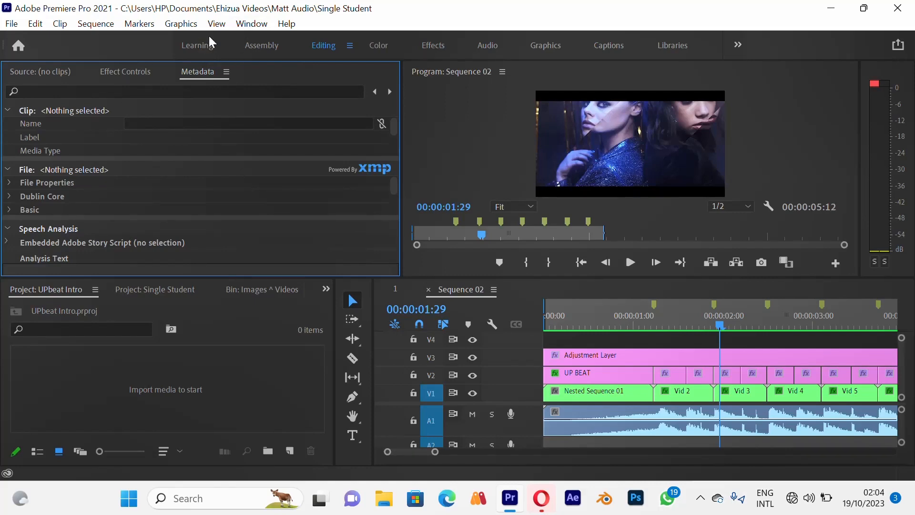
Look through the list of available panels and open the Audio Track Mixer
left_click(240, 27)
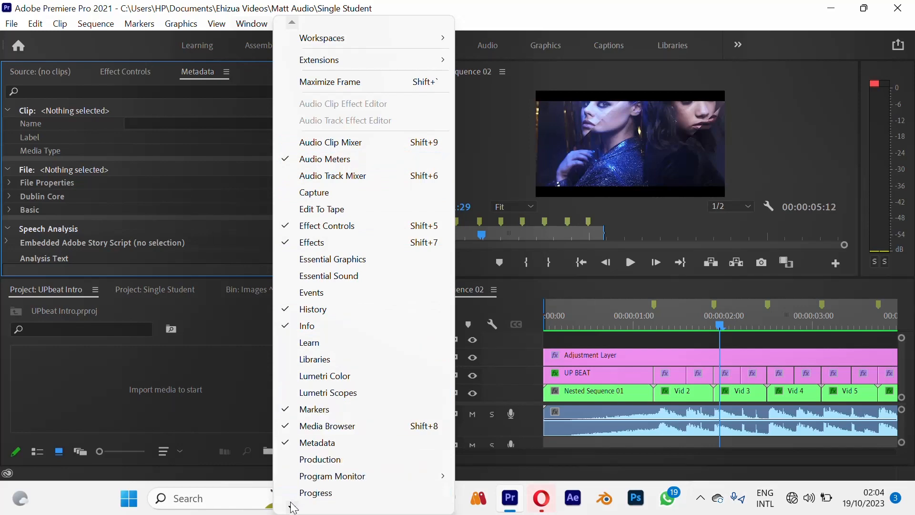
mouse_move(296, 510)
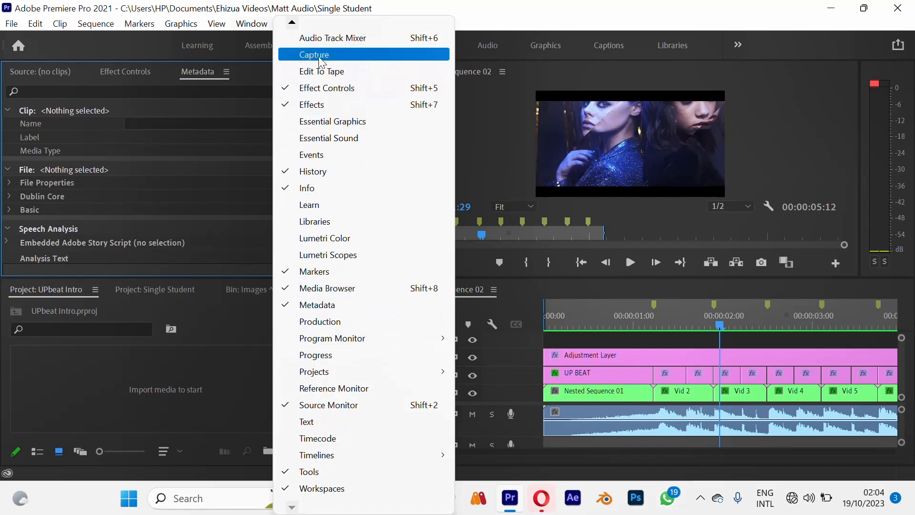
mouse_move(292, 24)
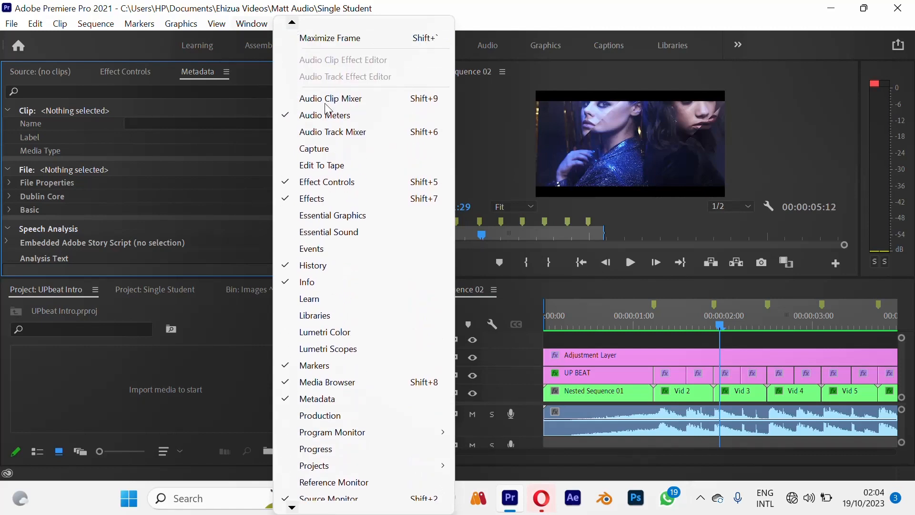
left_click(335, 134)
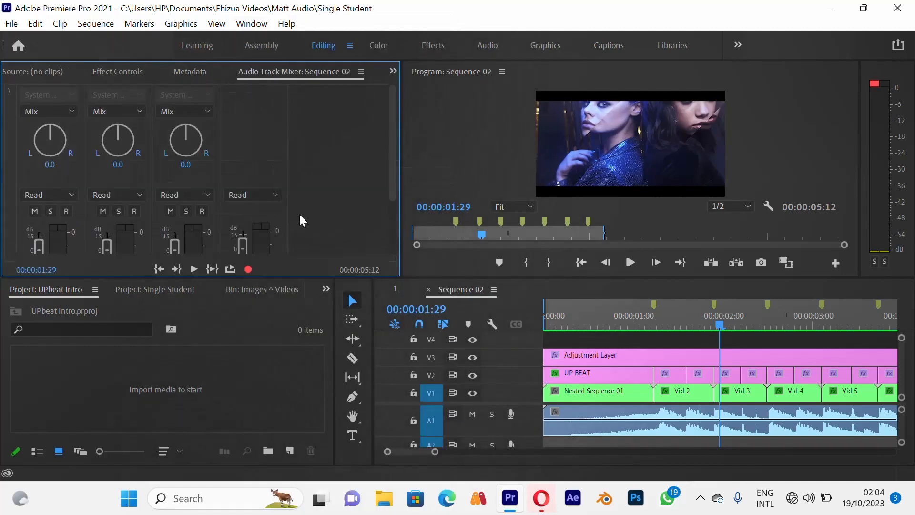
Close the Audio Track Mixer panel and the Metadata panel
mouse_move(392, 142)
left_mouse_down()
mouse_move(392, 218)
mouse_move(392, 129)
left_mouse_up()
left_click(361, 72)
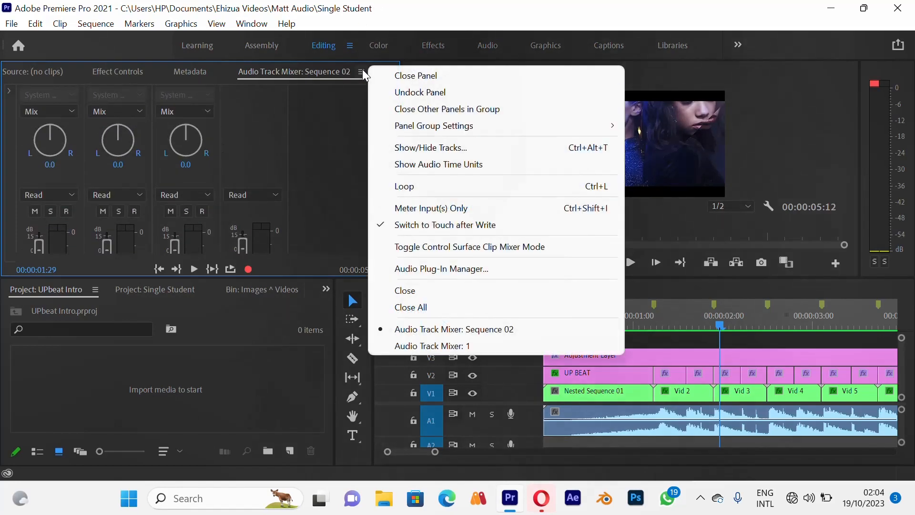
left_click(413, 76)
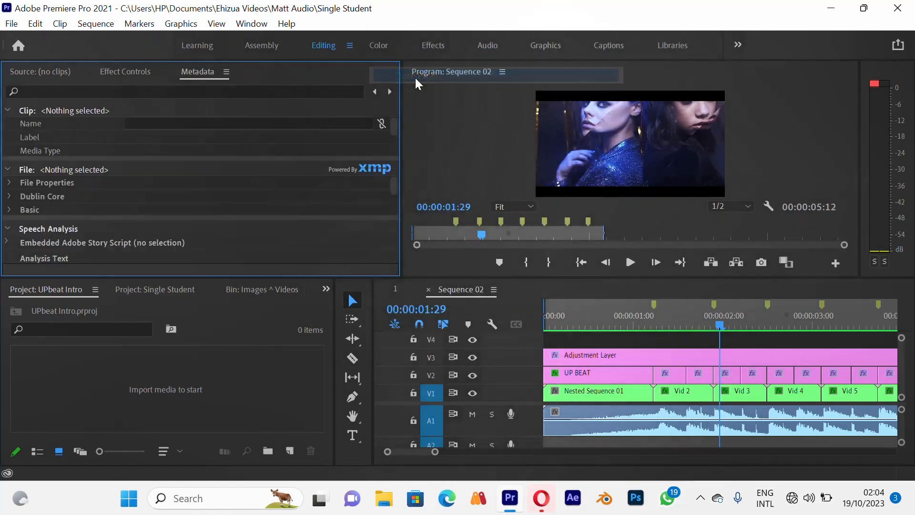
left_click(226, 73)
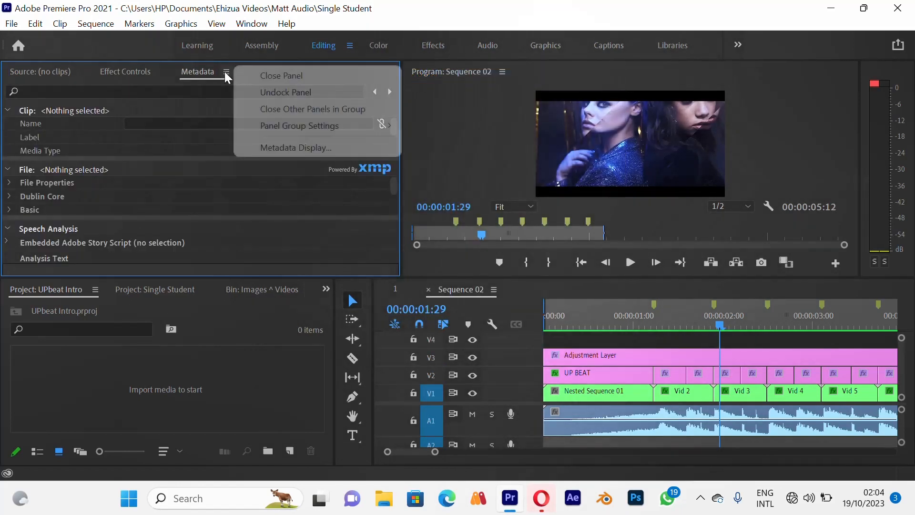
left_click(262, 76)
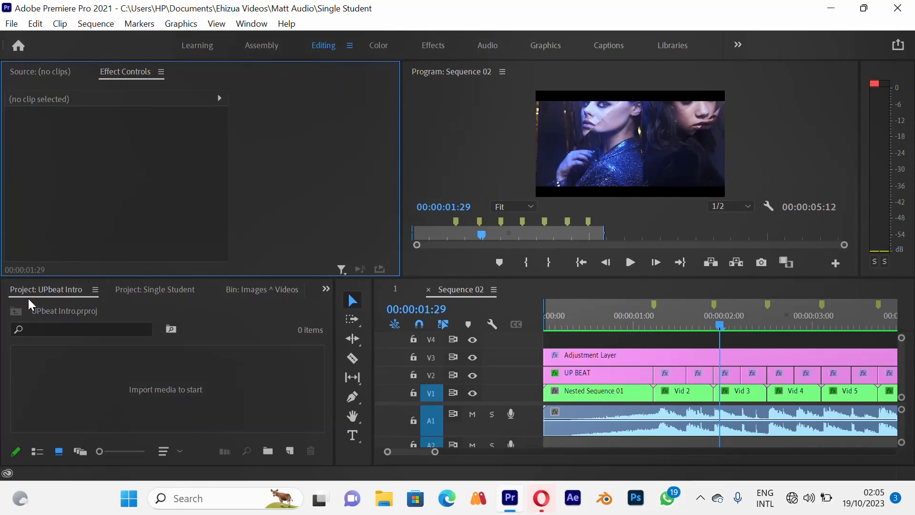
left_click(95, 289)
left_click(143, 217)
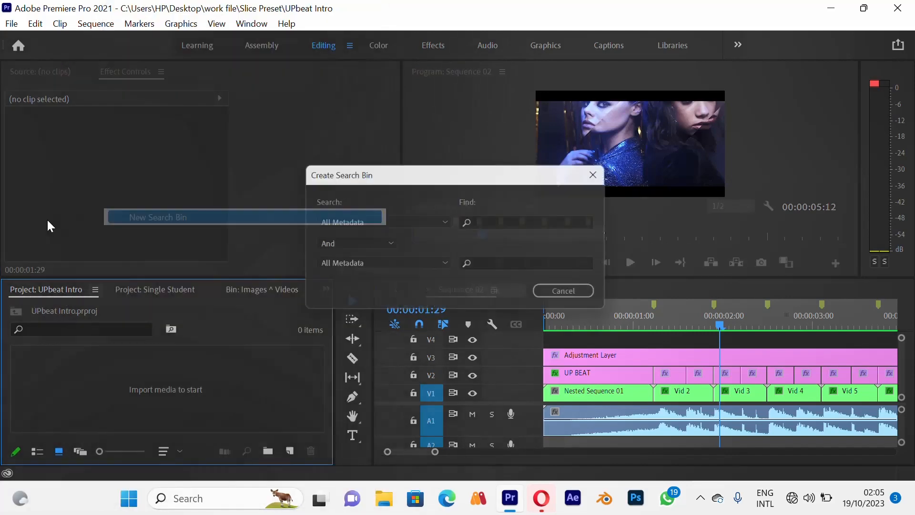
left_click(545, 295)
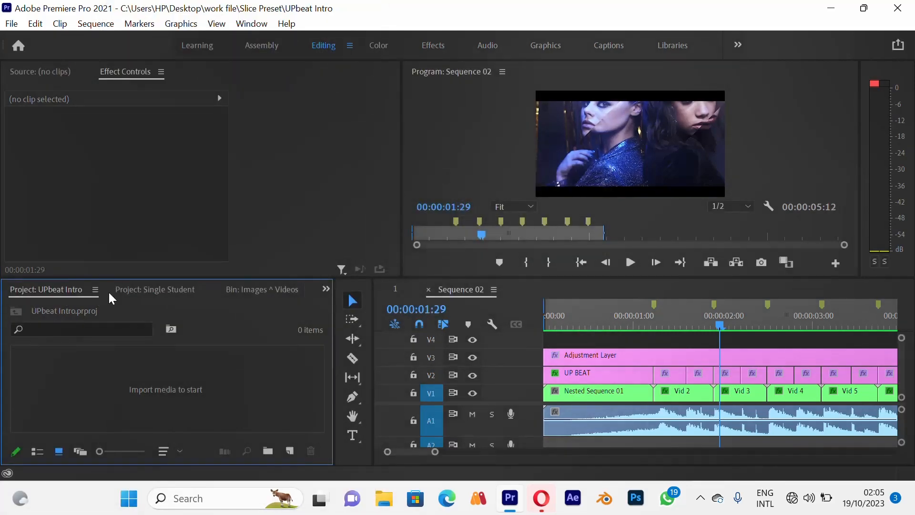
left_click(96, 289)
left_click(129, 233)
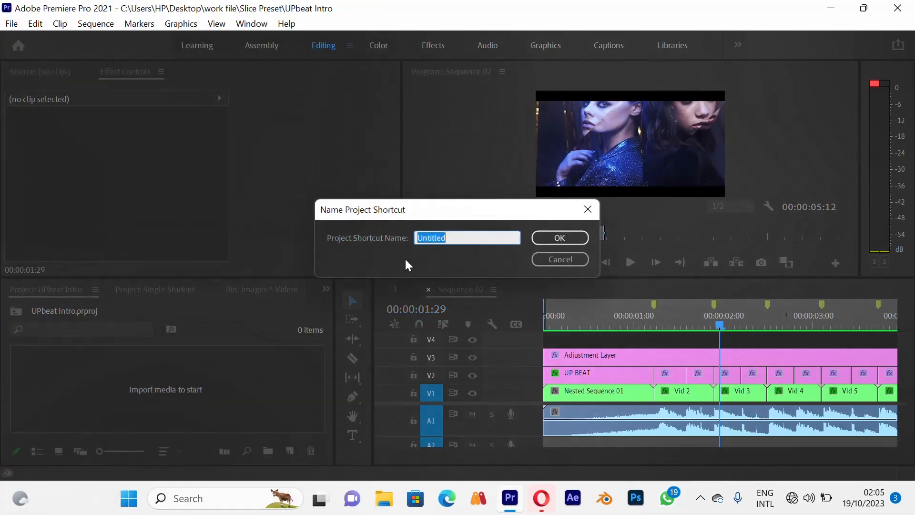
left_click(542, 258)
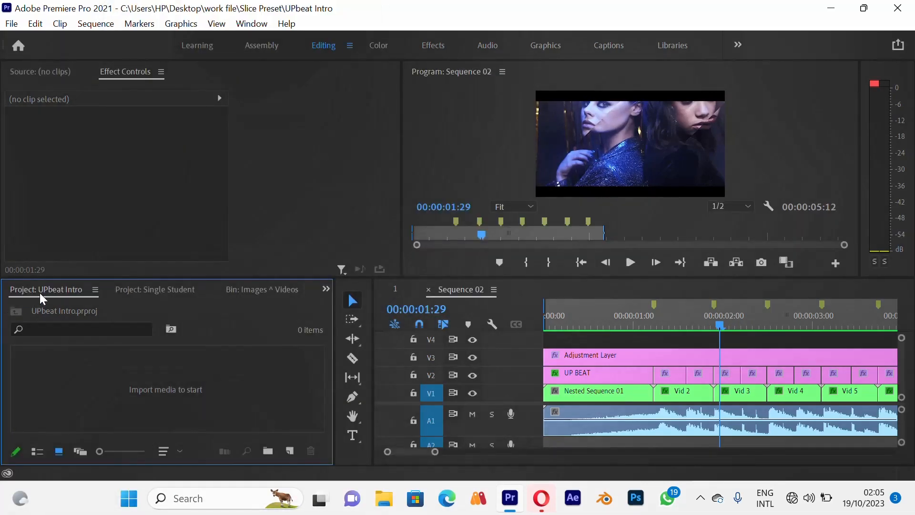
Move the UPbeat Intro project panel into the Source panel group and narrow that group to enlarge the Program monitor
left_click_drag(39, 293, 219, 77)
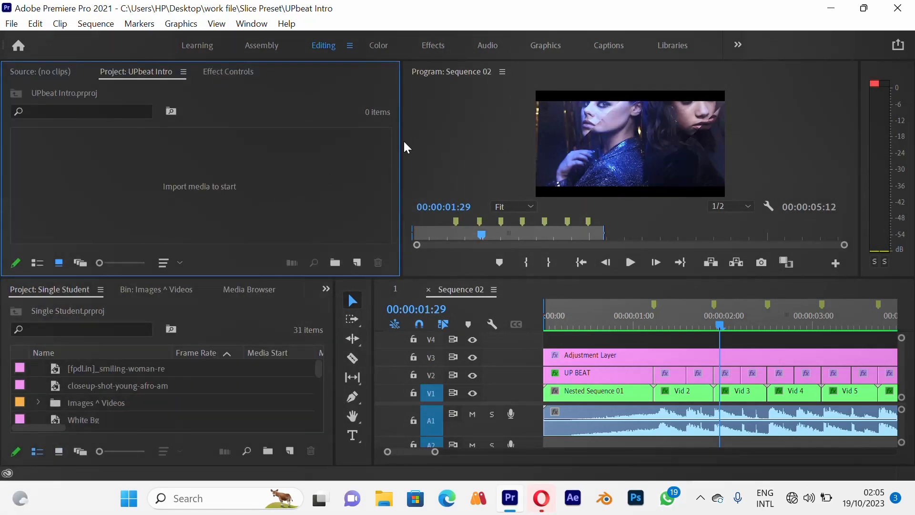
left_click_drag(401, 149, 373, 142)
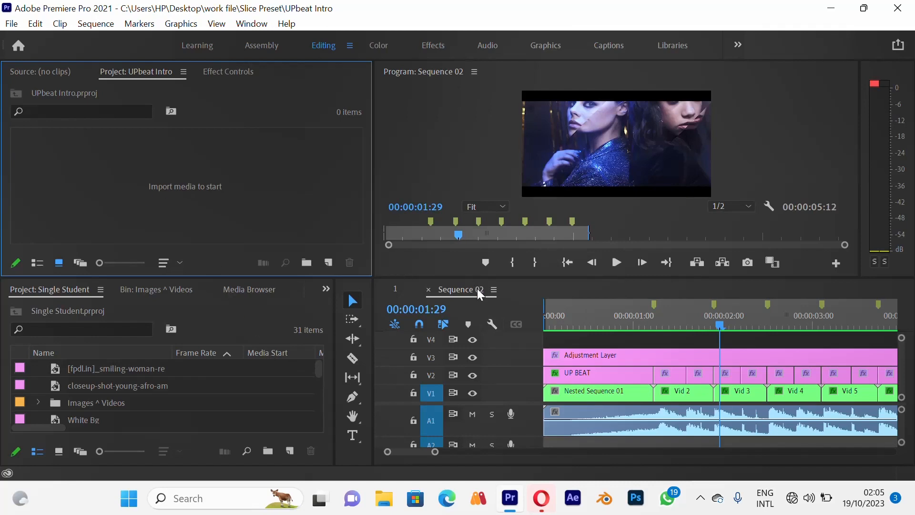
Create a new sequence in the UPbeat Intro project with the DV - PAL Standard 48kHz preset and deselect it
key("ctrl+n")
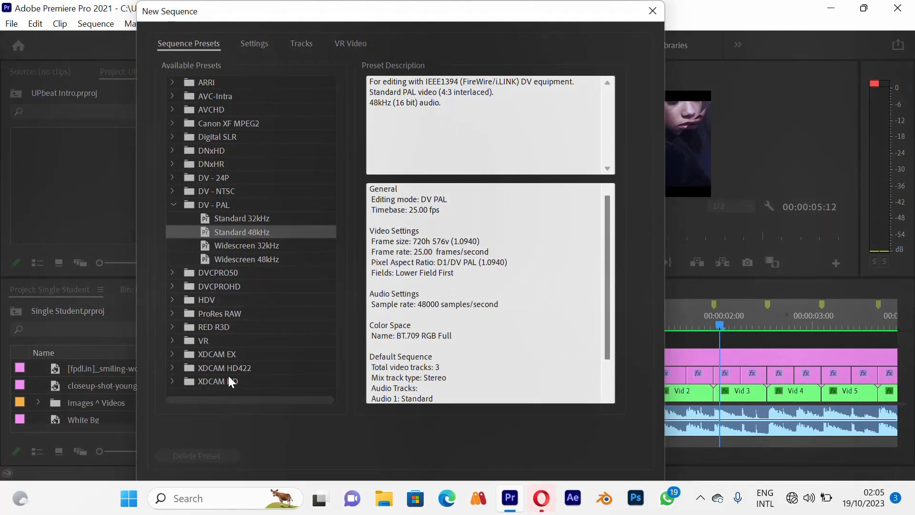
key("Return")
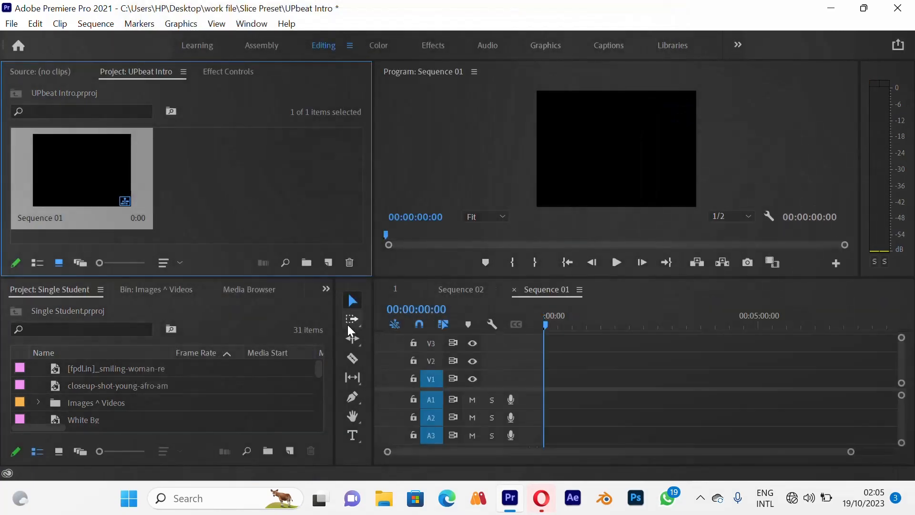
left_click(220, 198)
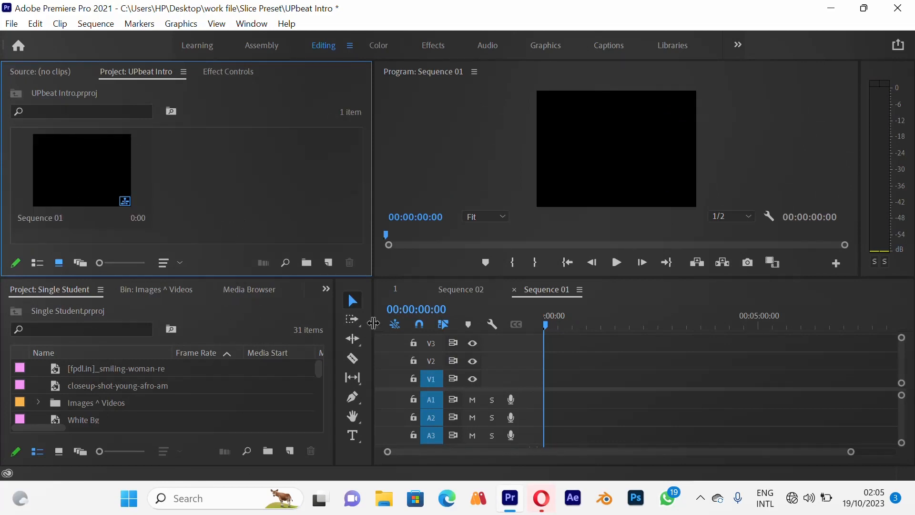
Narrow the Single Student project panel to widen the Timeline, and slightly widen the UPbeat Intro project panel
left_click_drag(373, 328, 235, 316)
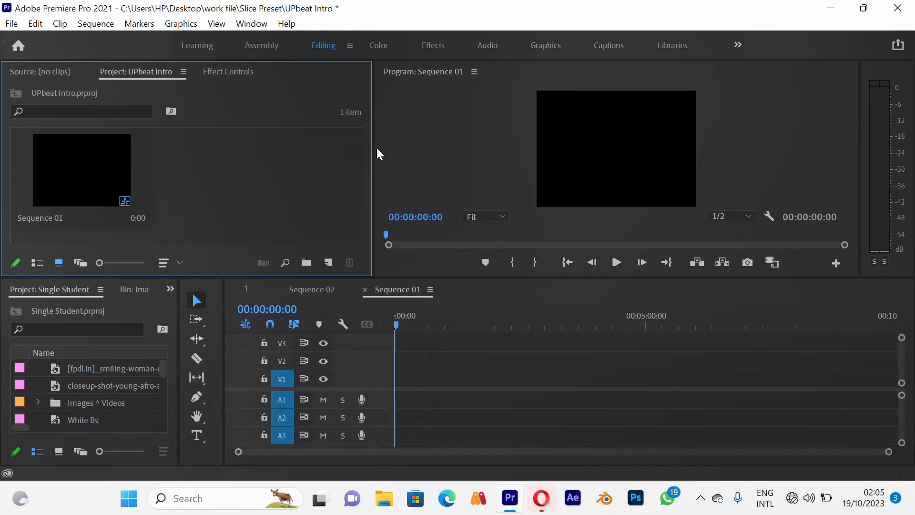
left_click_drag(372, 149, 378, 147)
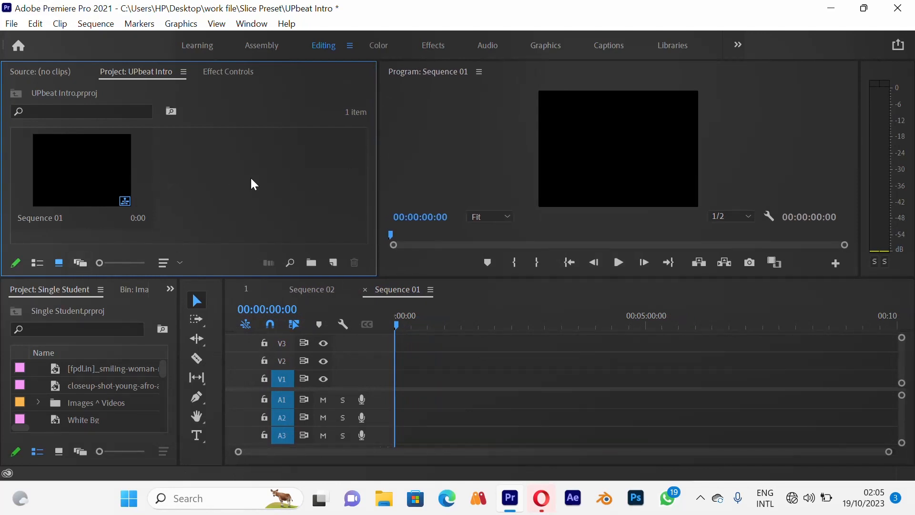
Create a bin named Video in the UPbeat Intro project and open it
left_click(311, 262)
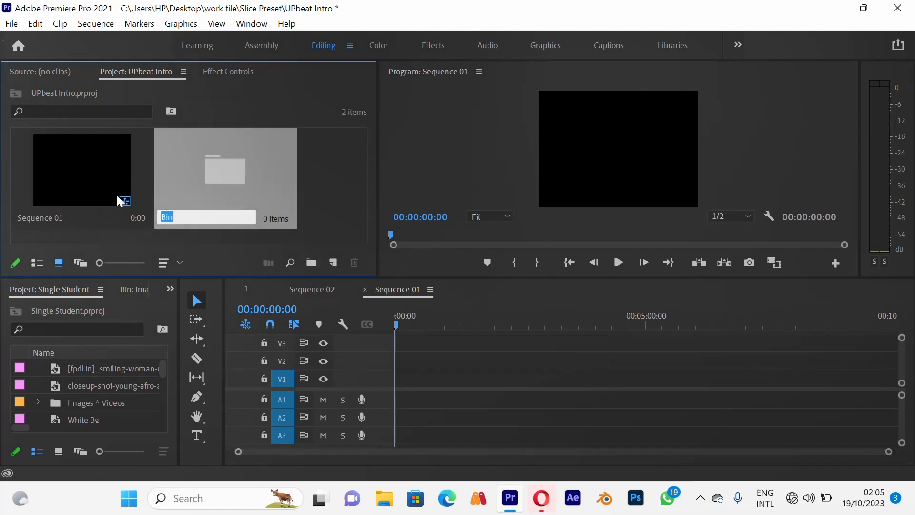
type("Video")
key("Return")
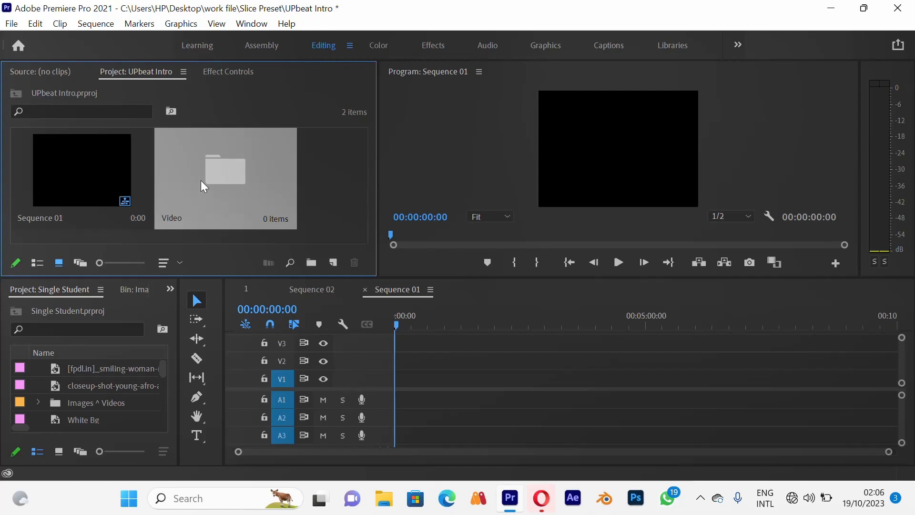
double_click(202, 180)
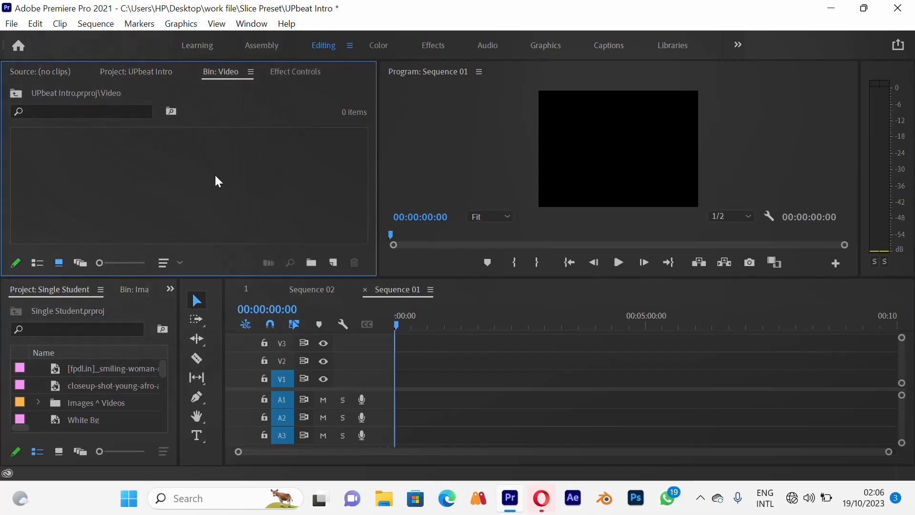
Import the video files 2, 3, 4, 5 and video (2160p) from the work file folder into the Video bin
double_click(179, 171)
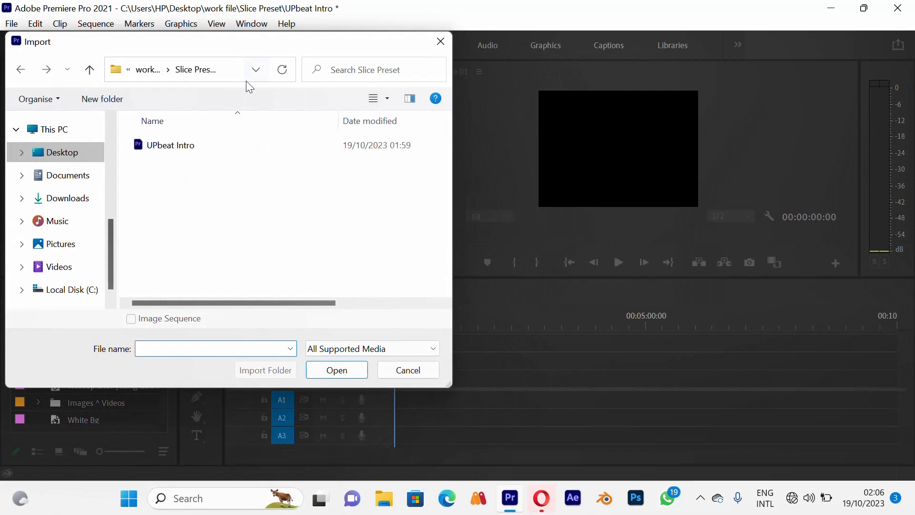
left_click(148, 69)
left_click(279, 160)
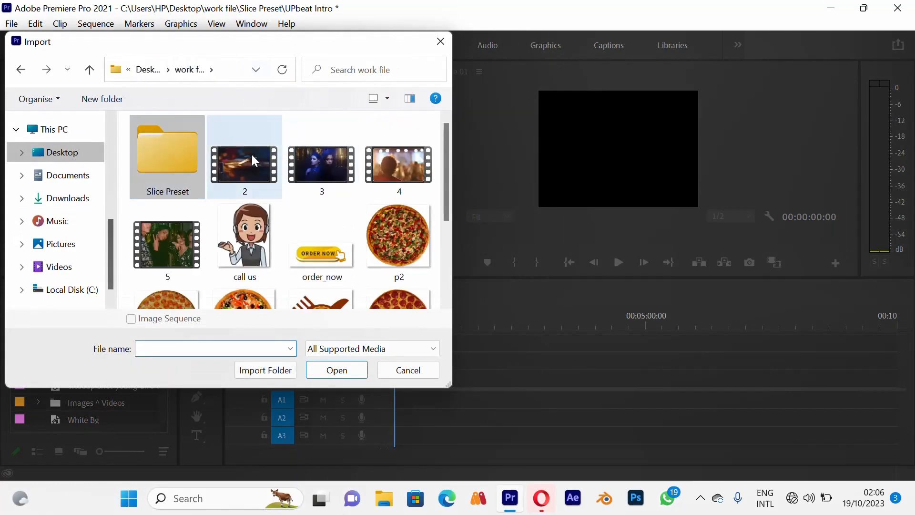
left_click(326, 164, "ctrl")
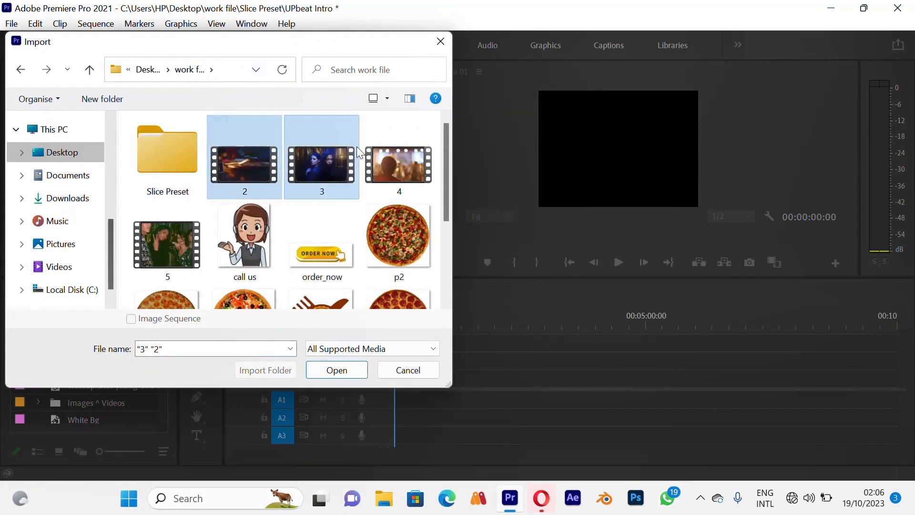
left_click(393, 157, "ctrl")
left_click(178, 247, "ctrl")
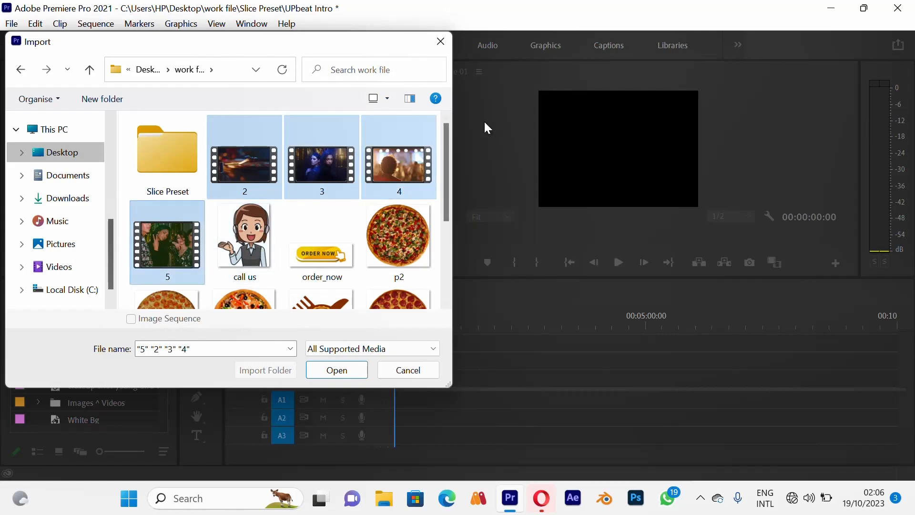
left_click_drag(445, 148, 454, 228)
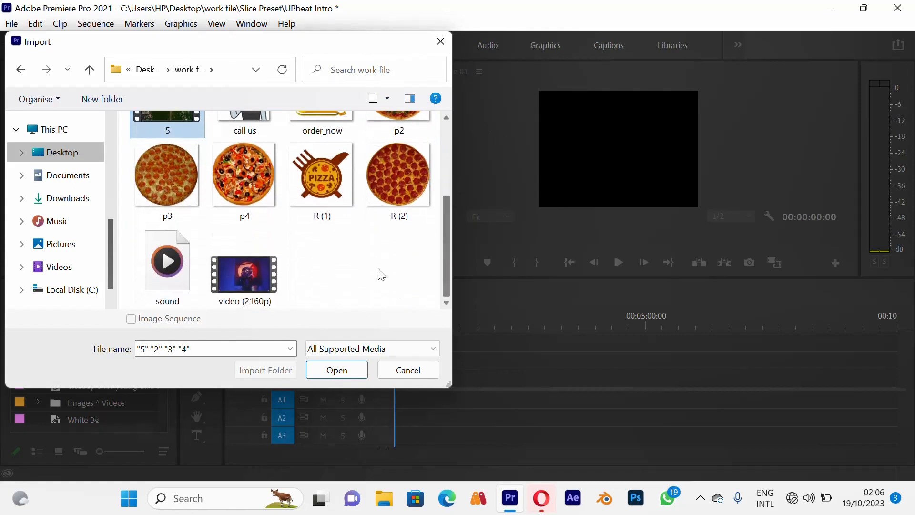
left_click(245, 273, "ctrl")
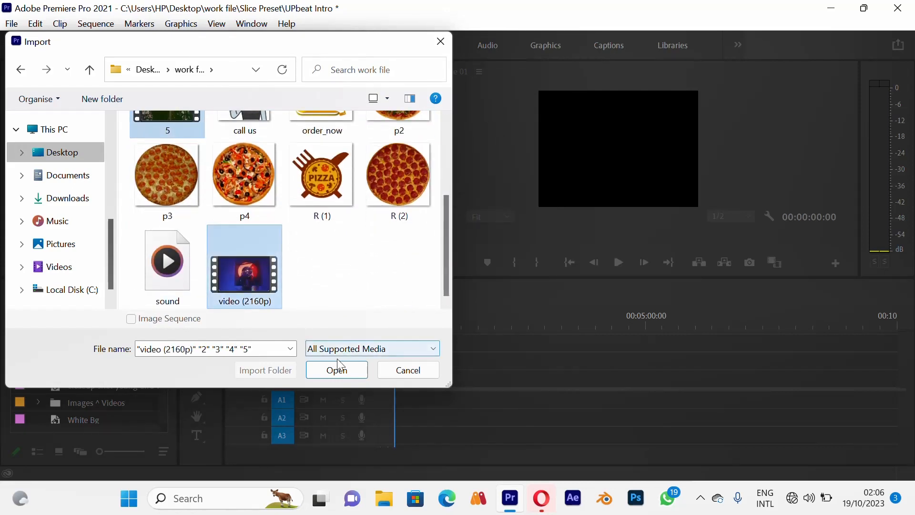
left_click(341, 372)
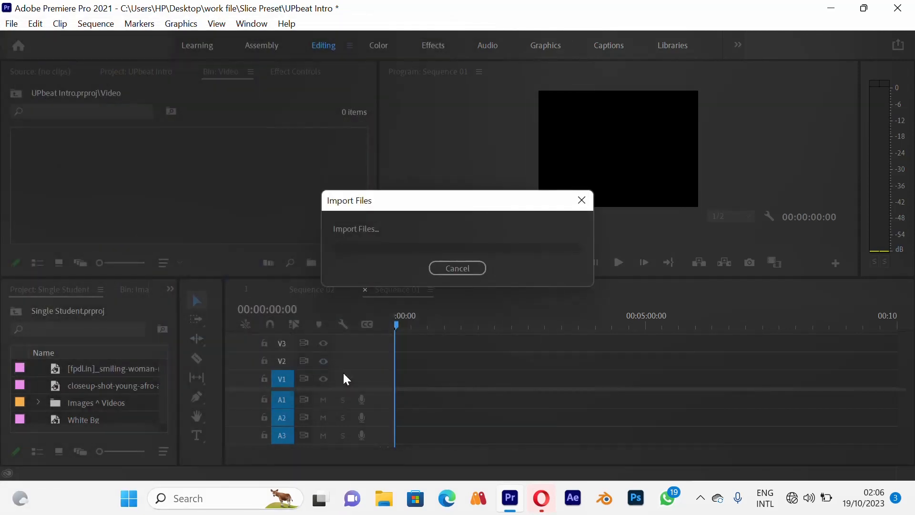
Look through the imported clips in the Video bin and clear their selection
scroll(276, 191, "up", 2)
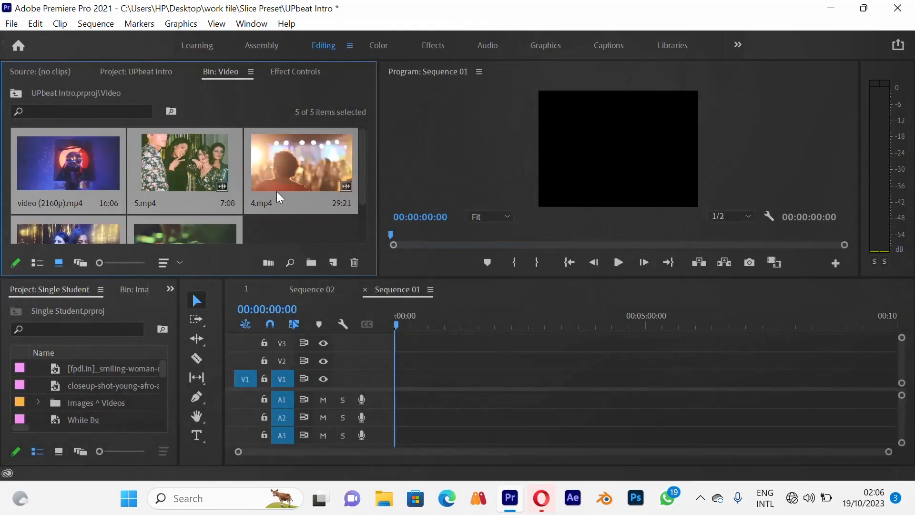
scroll(276, 190, "down", 2)
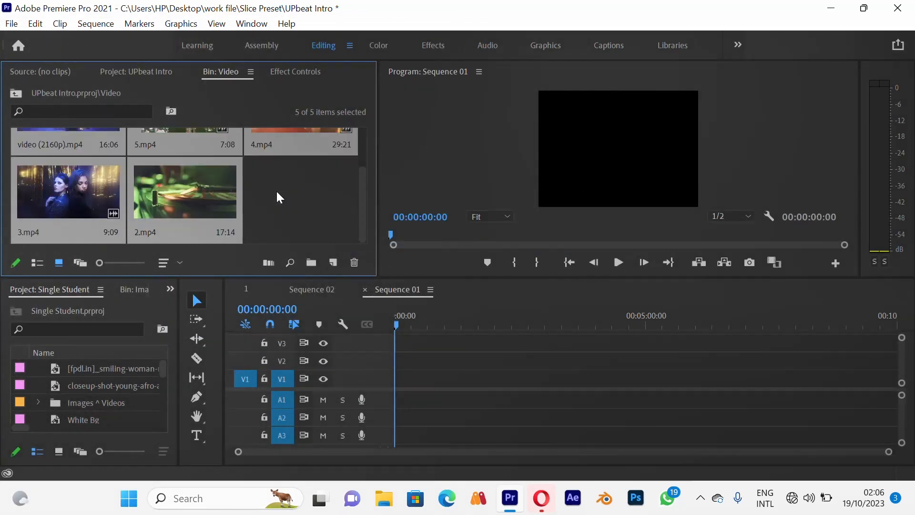
left_click(305, 185)
scroll(307, 192, "up", 2)
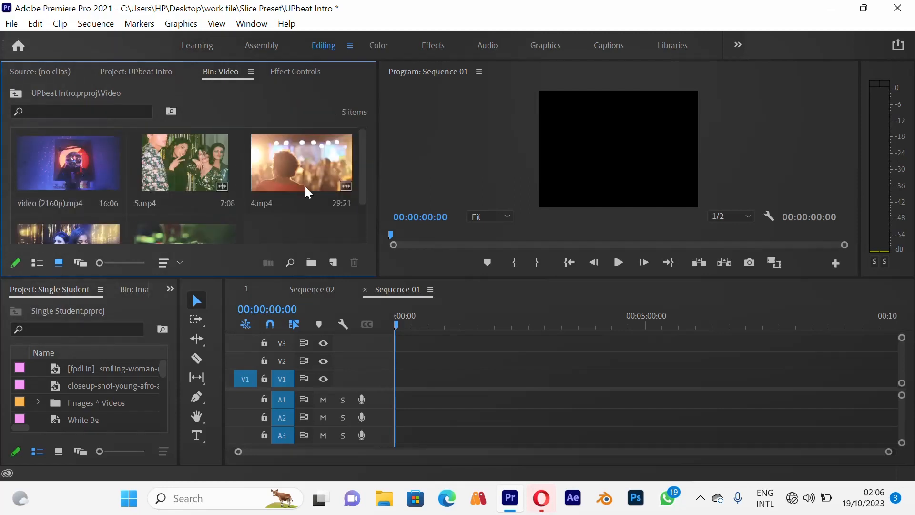
scroll(305, 187, "down", 2)
scroll(307, 192, "up", 2)
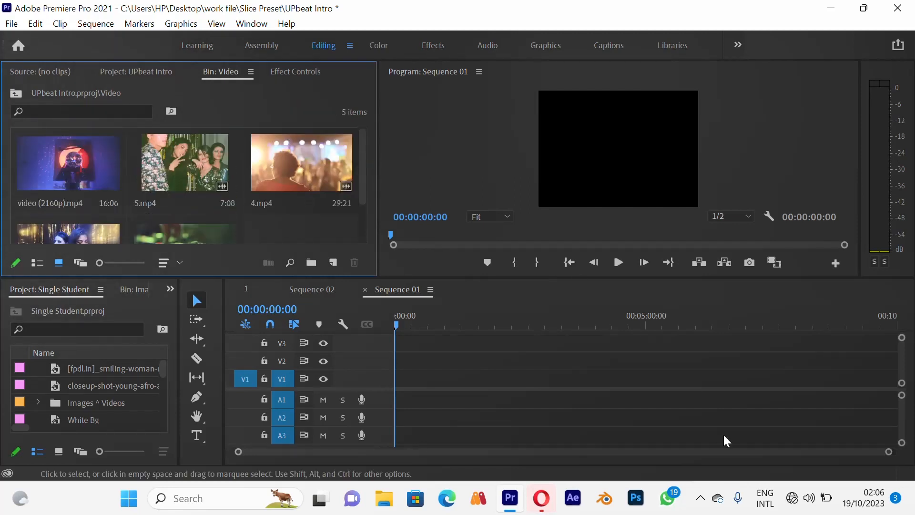
left_click(701, 498)
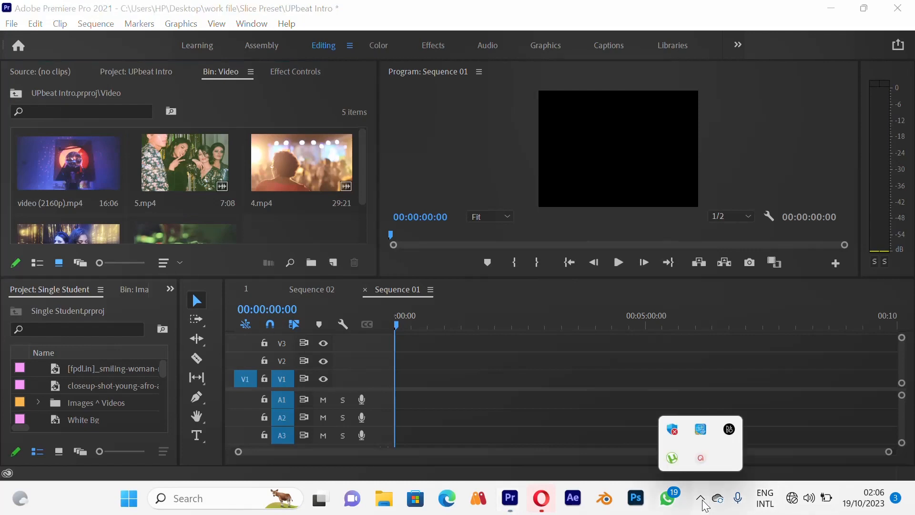
left_click(701, 458)
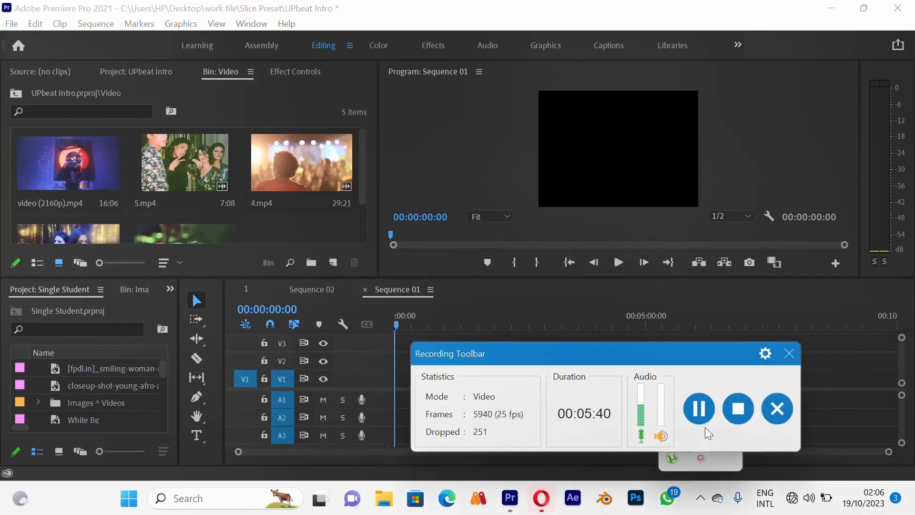
left_click(700, 409)
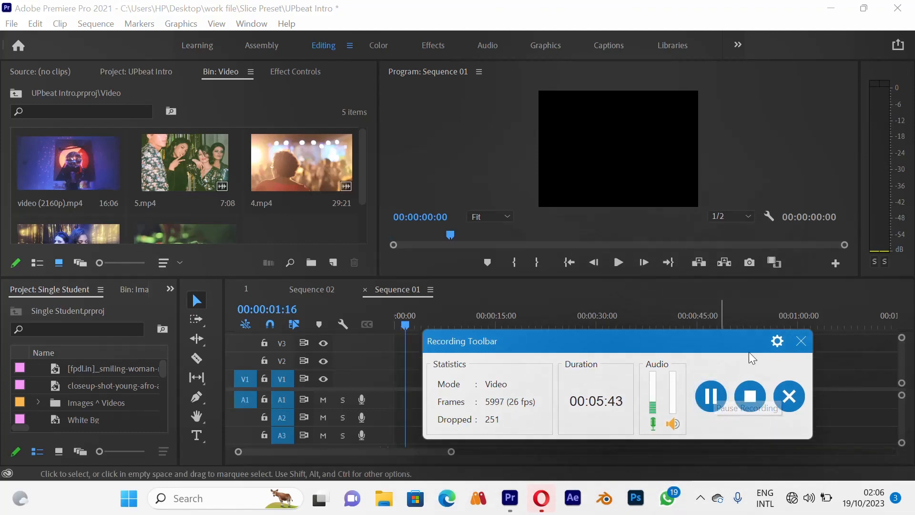
left_click(701, 497)
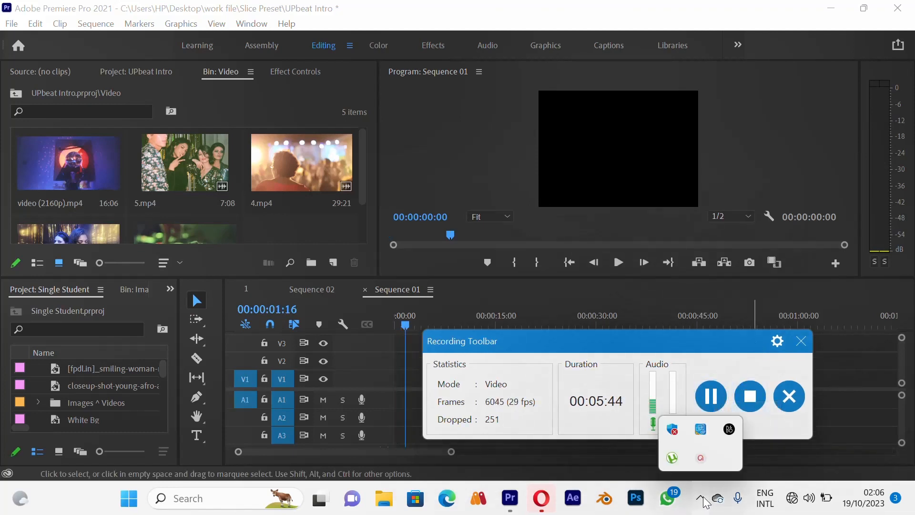
left_click(697, 463)
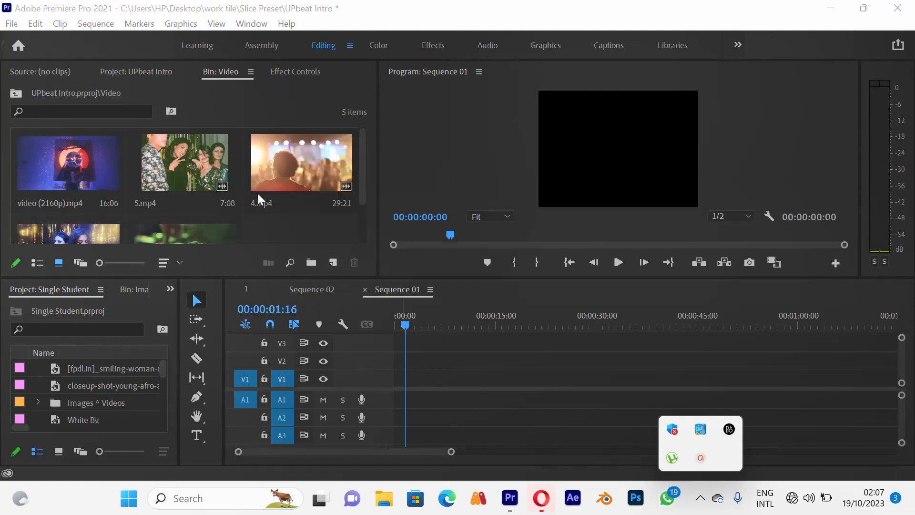
Copy the audio clip from Sequence 02 and paste it onto track A1 of Sequence 01
left_click(311, 288)
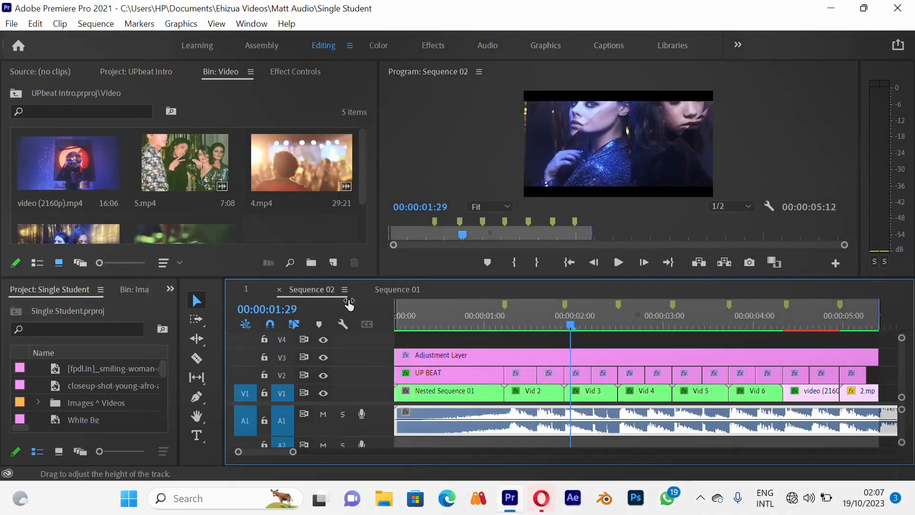
left_click(422, 411)
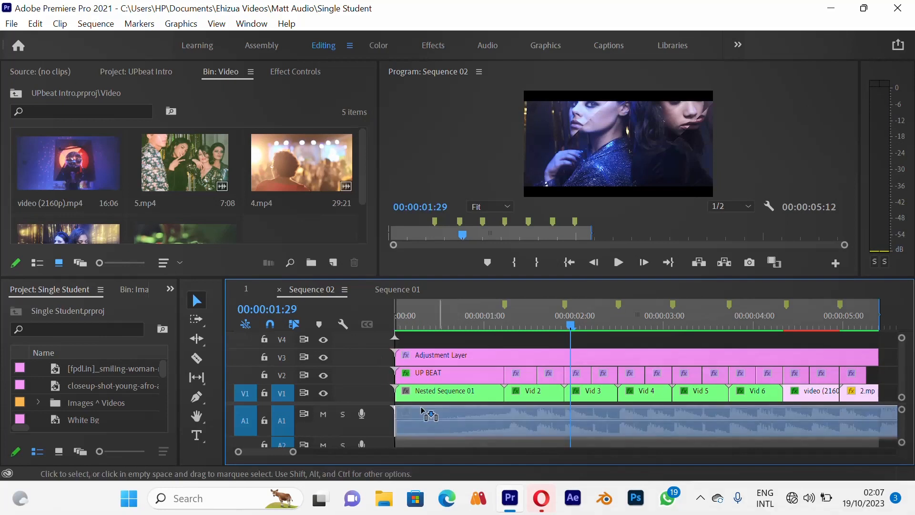
left_click(397, 289)
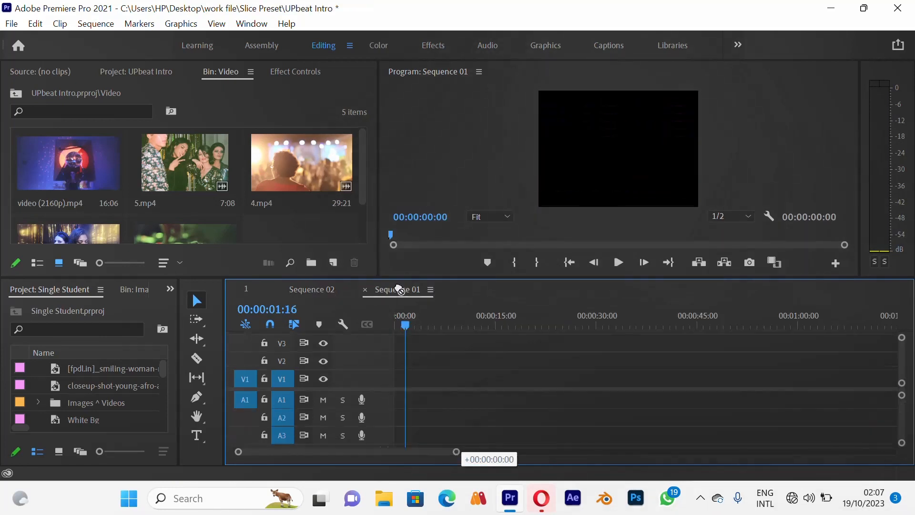
left_click_drag(398, 289, 421, 401)
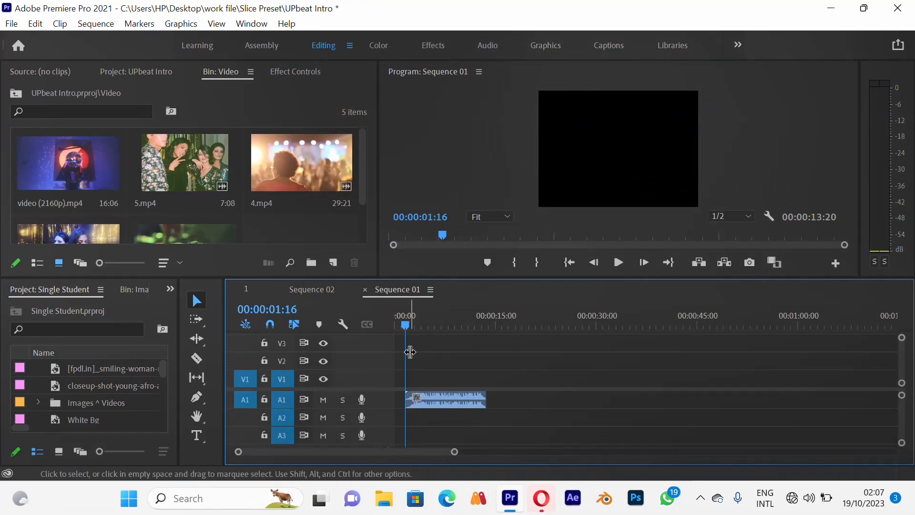
Ripple delete the gap before the audio clip in Sequence 01 so the clip starts at 00:00:00:00
left_click_drag(405, 325, 386, 359)
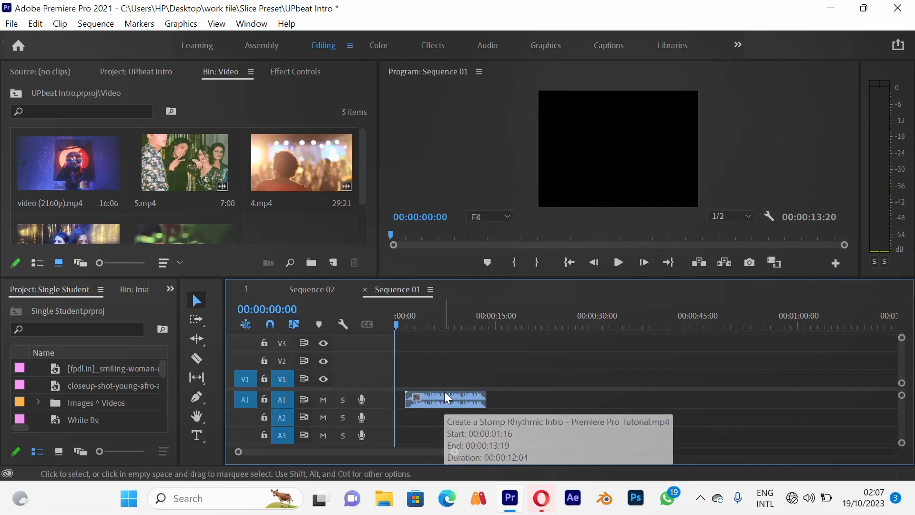
key("=")
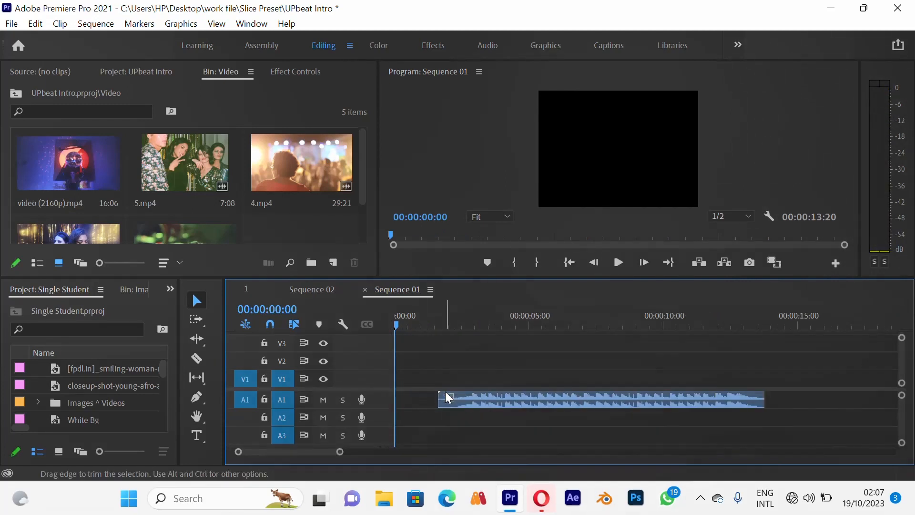
right_click(414, 392)
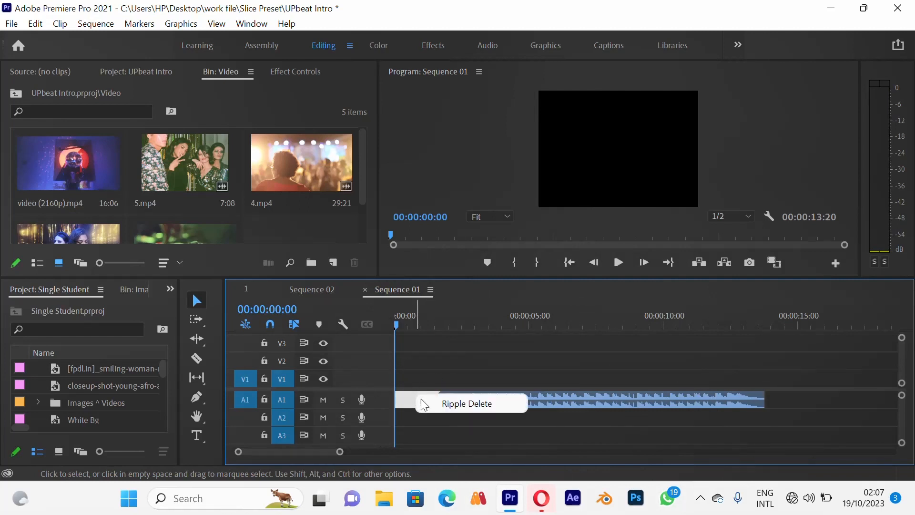
left_click(438, 400)
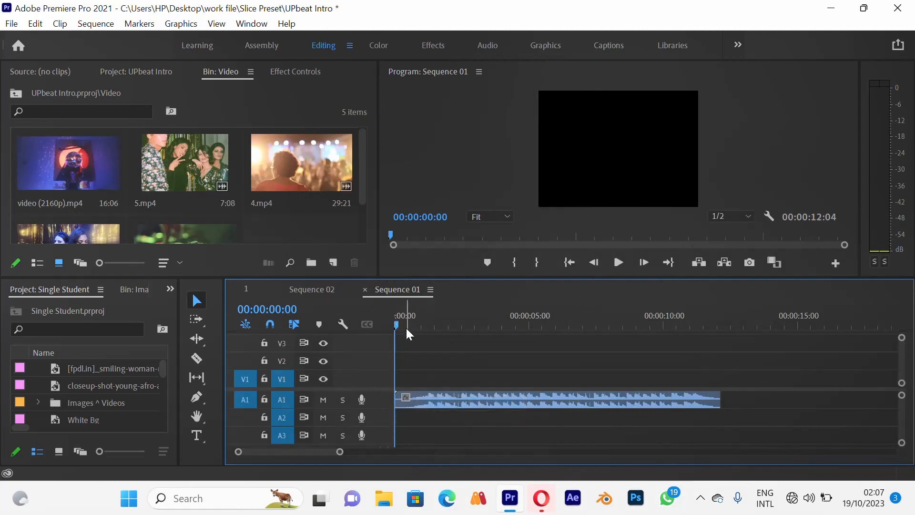
Play the audio in Sequence 01 to hear its beat, and return the playhead to the start
key("space")
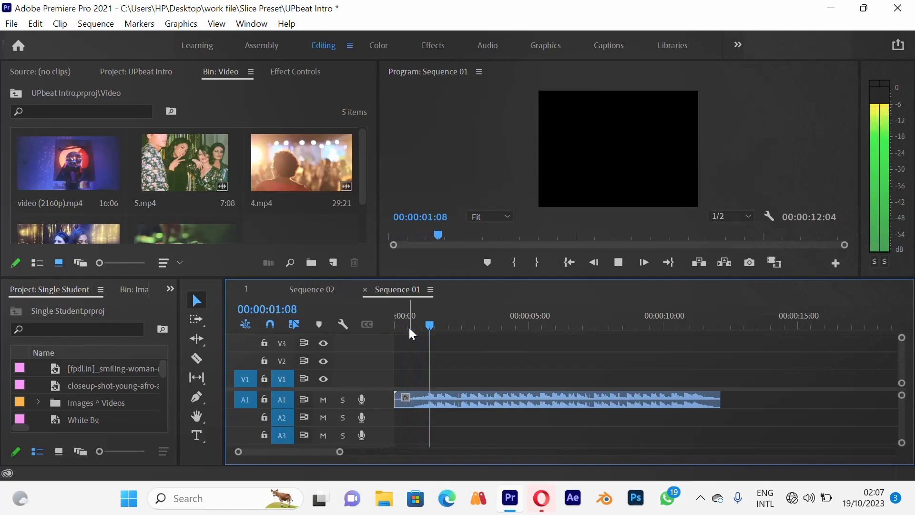
key("space")
left_click(435, 325)
key("Home")
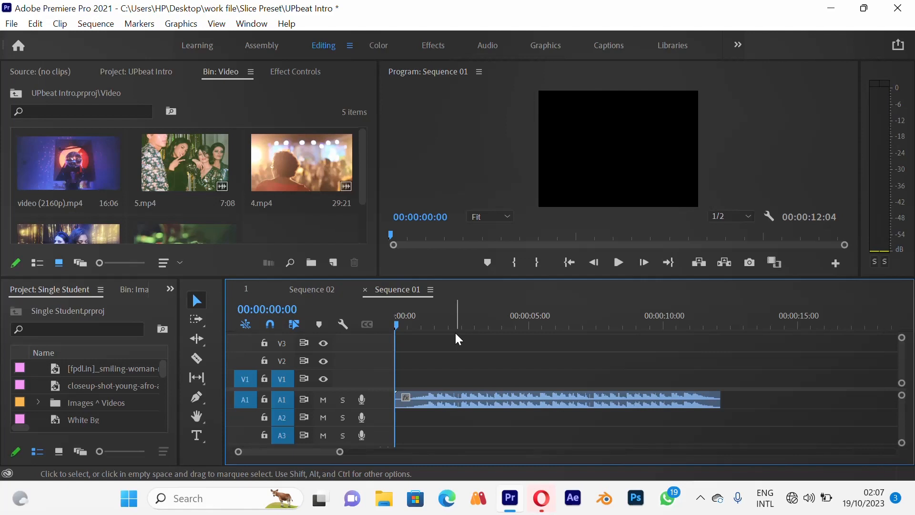
left_click(305, 151)
left_click(140, 149)
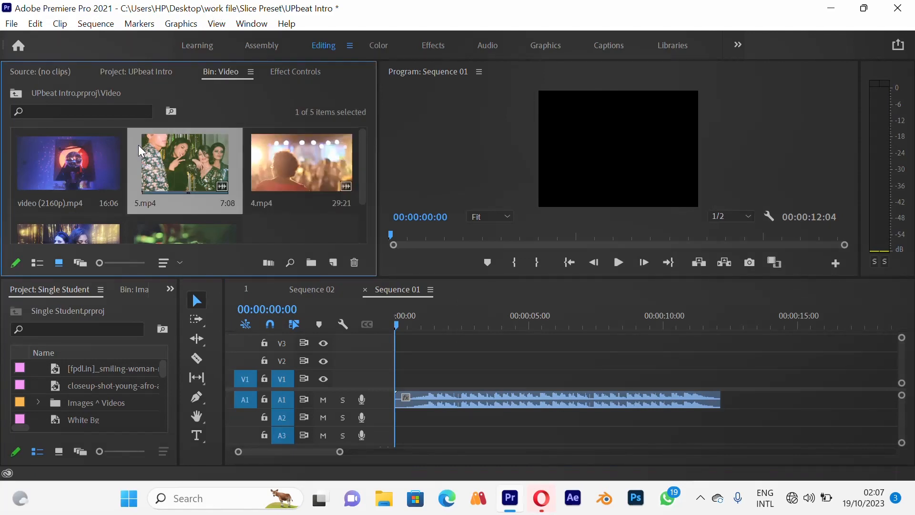
left_click(54, 71)
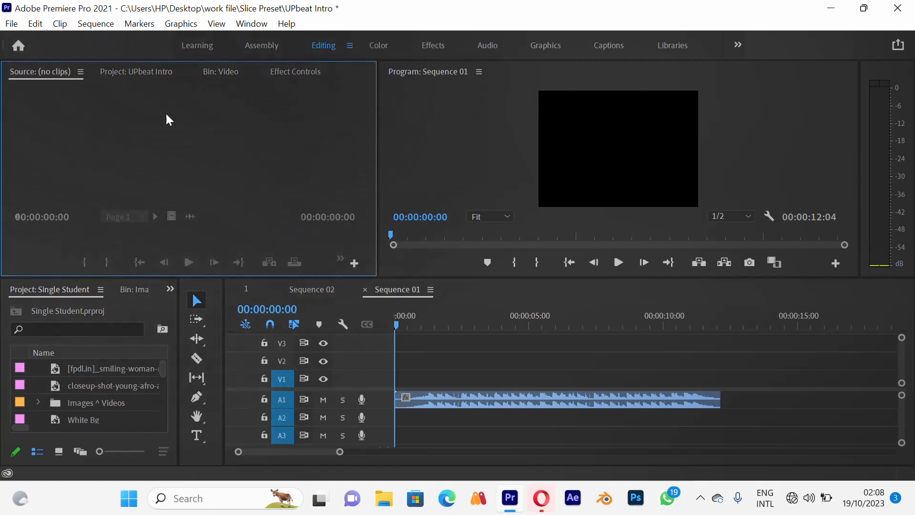
left_click(222, 72)
left_click(89, 159)
left_click(256, 179)
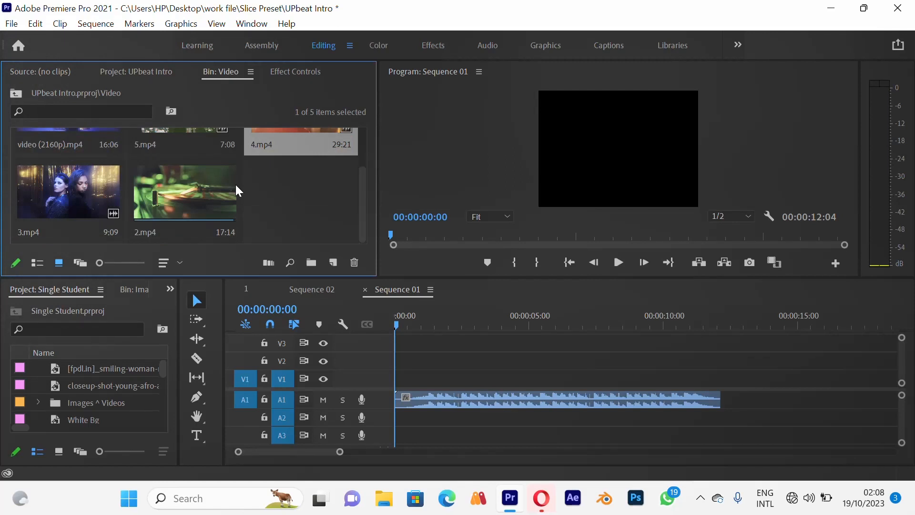
Try adding a marker at 00:00:01:04 in Sequence 01, and undo it
left_click(427, 329)
left_click(427, 328)
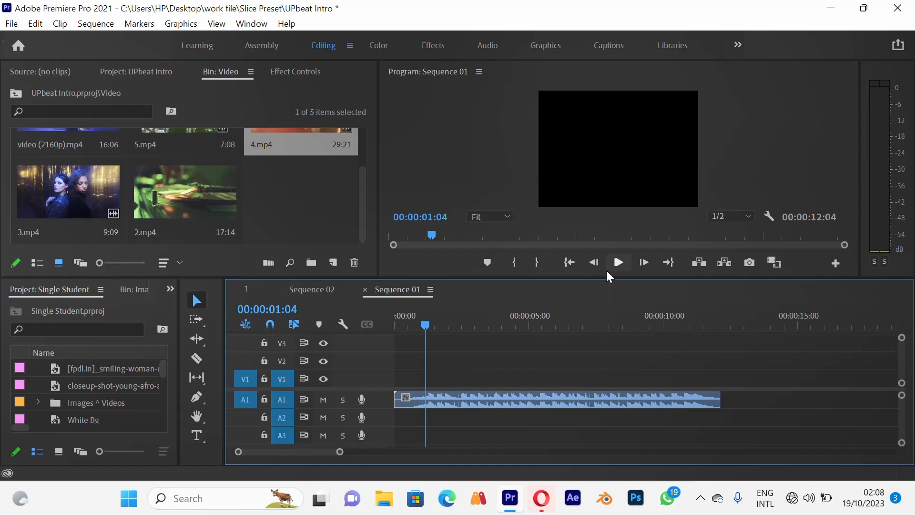
left_click(488, 261)
left_click(489, 261)
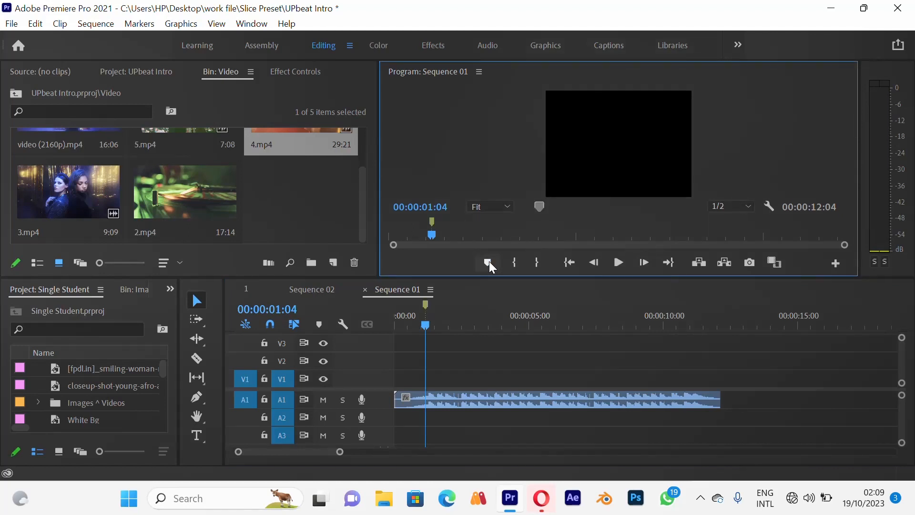
key("ctrl+z")
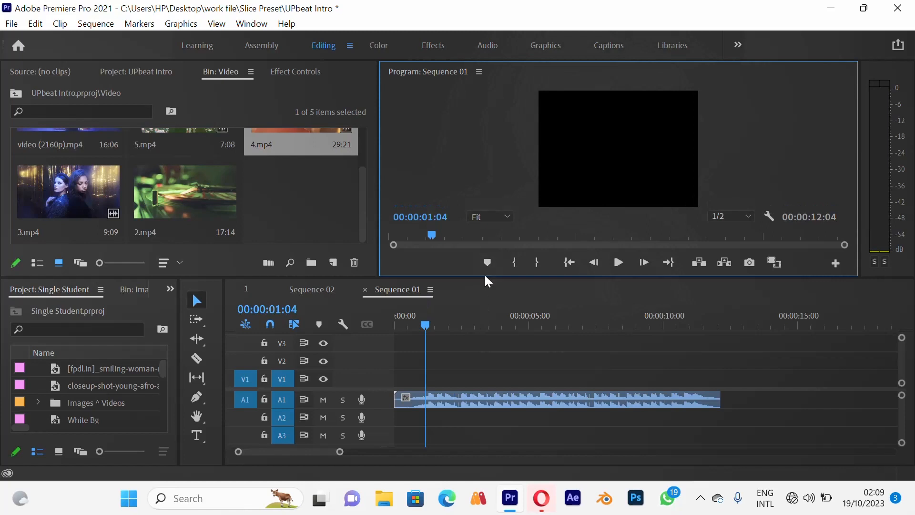
Add the guides button to the Program Monitor's transport controls and make the upper panels slightly taller
left_click(836, 263)
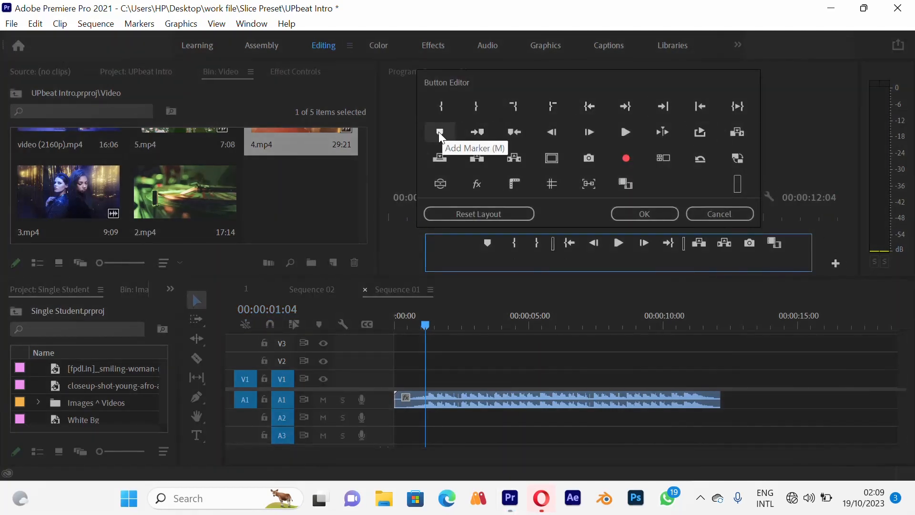
left_click_drag(439, 132, 486, 247)
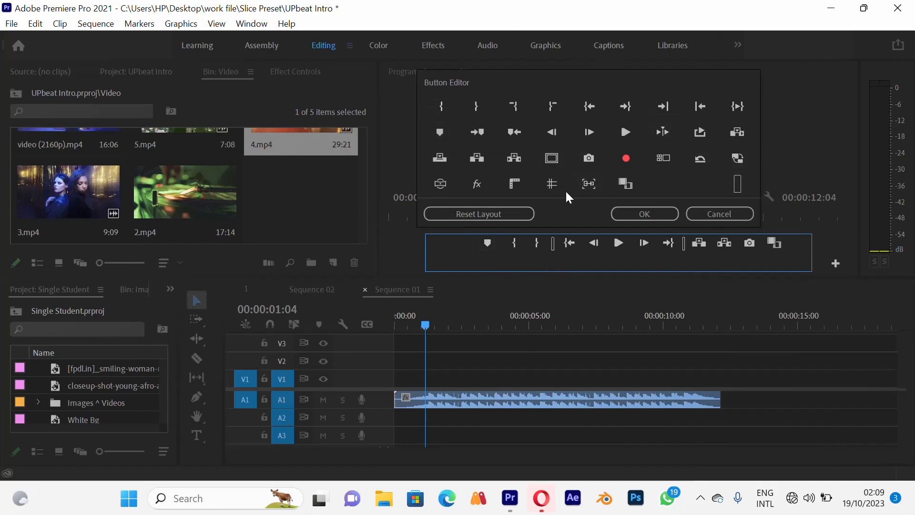
left_click_drag(552, 184, 612, 255)
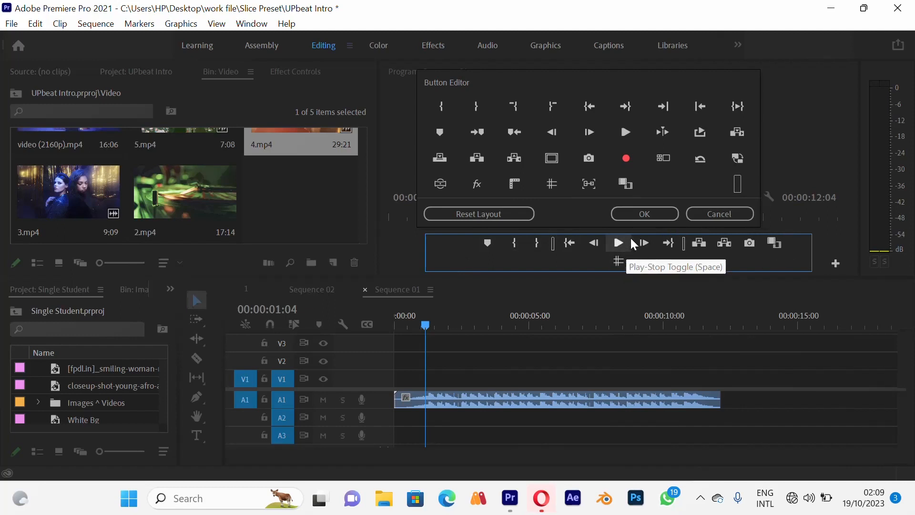
left_click(643, 214)
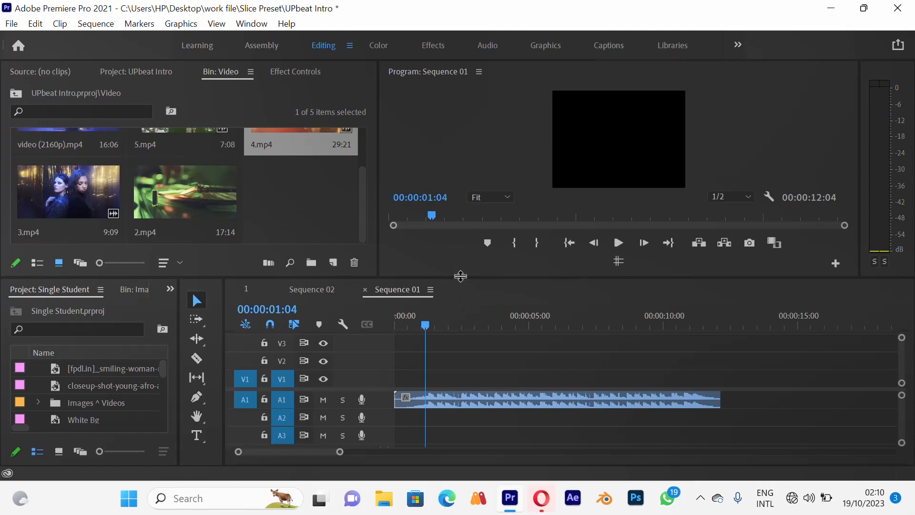
left_click_drag(460, 276, 460, 294)
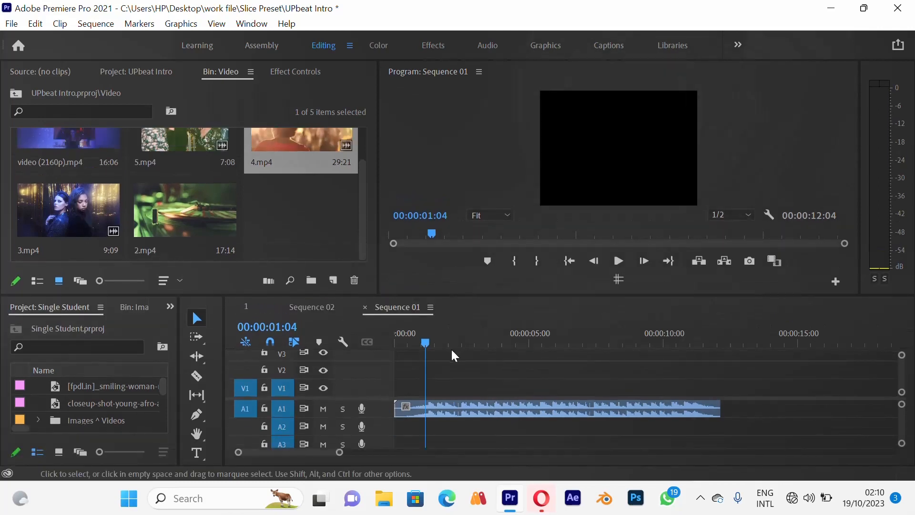
Expand all tracks of Sequence 01 so the audio waveform is large enough to read the beats
left_click_drag(425, 343, 420, 344)
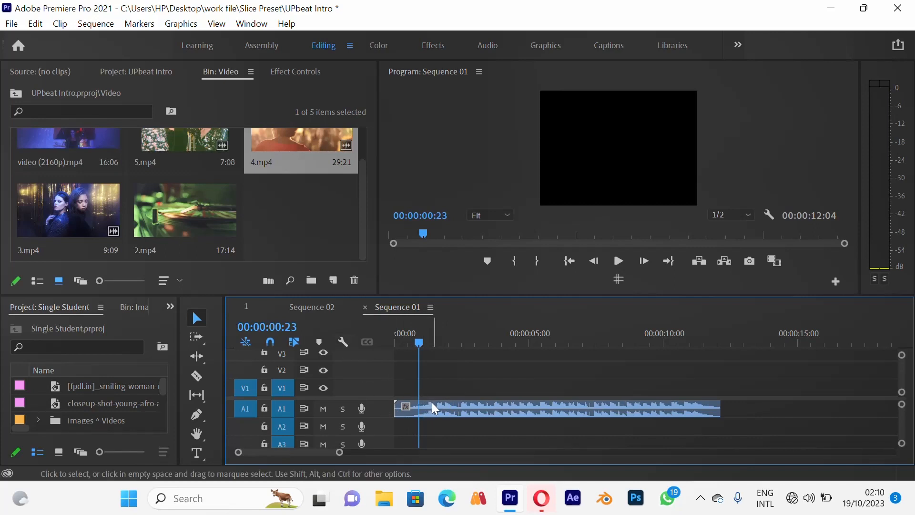
left_click(342, 342)
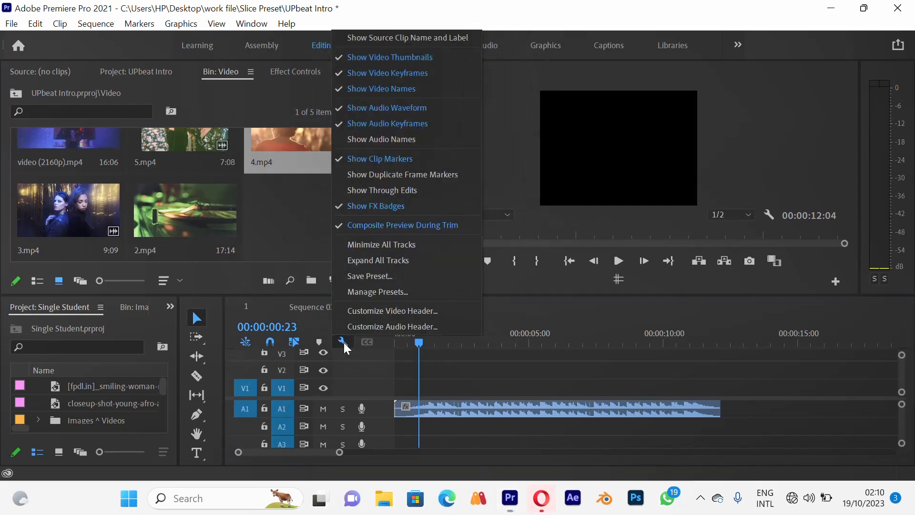
left_click(431, 262)
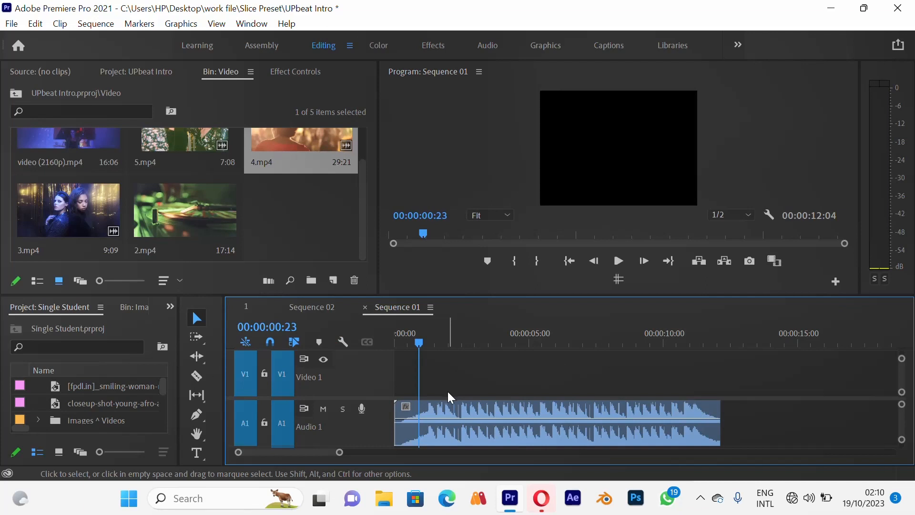
key("equal")
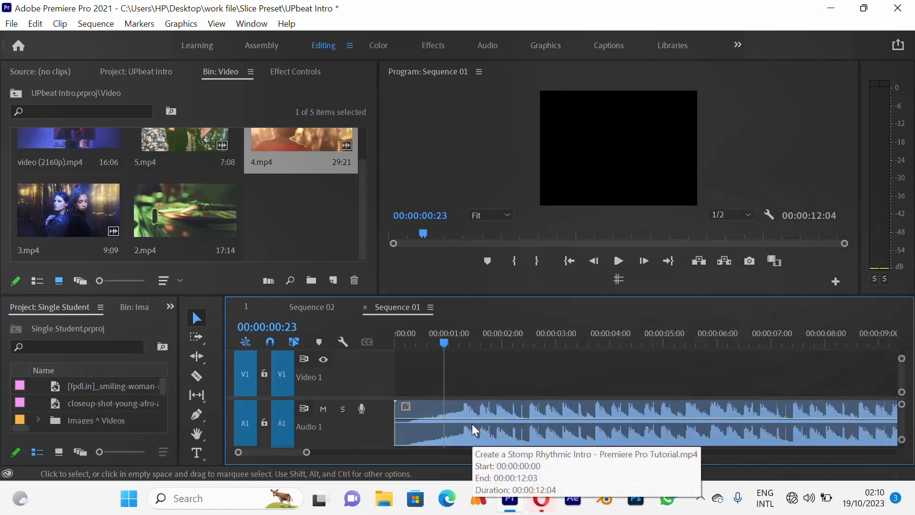
key("equal")
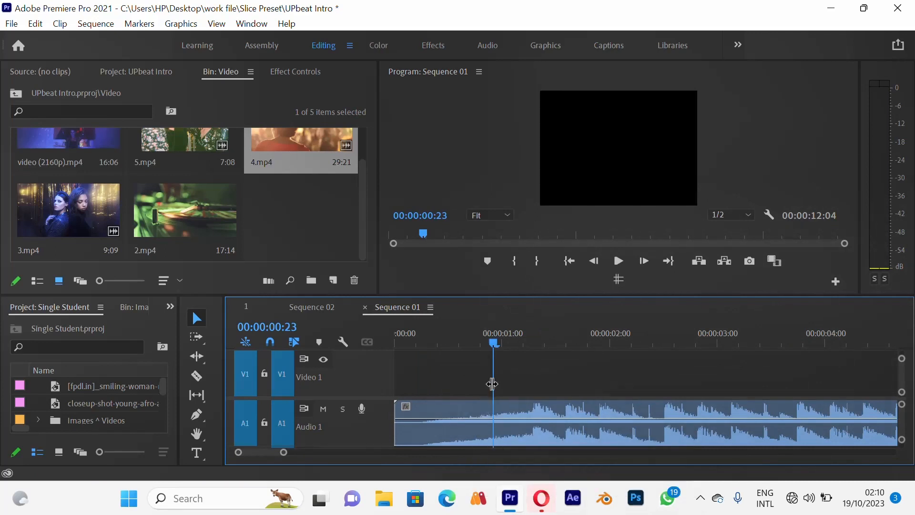
Play the section around 00:00:01:10 several times to locate the first beats of the audio
key("space")
key("space")
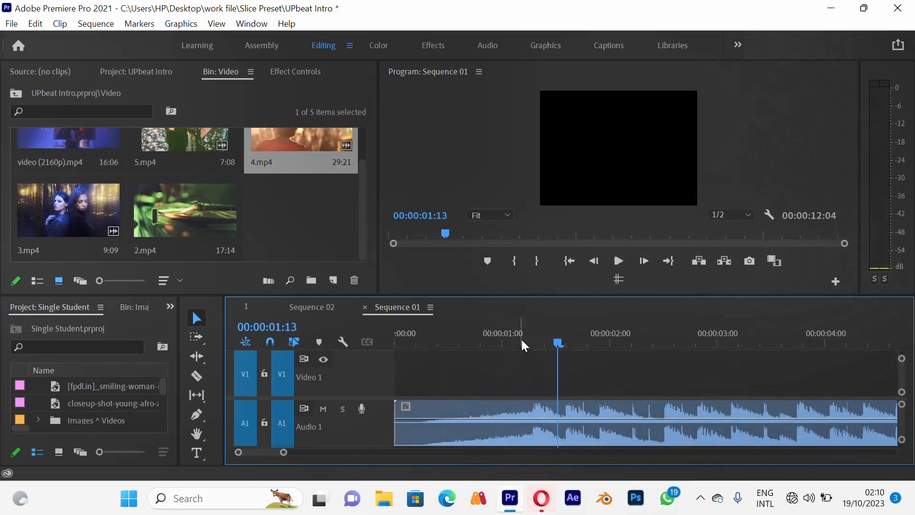
left_click_drag(524, 341, 544, 344)
key("space")
key("space")
key("space")
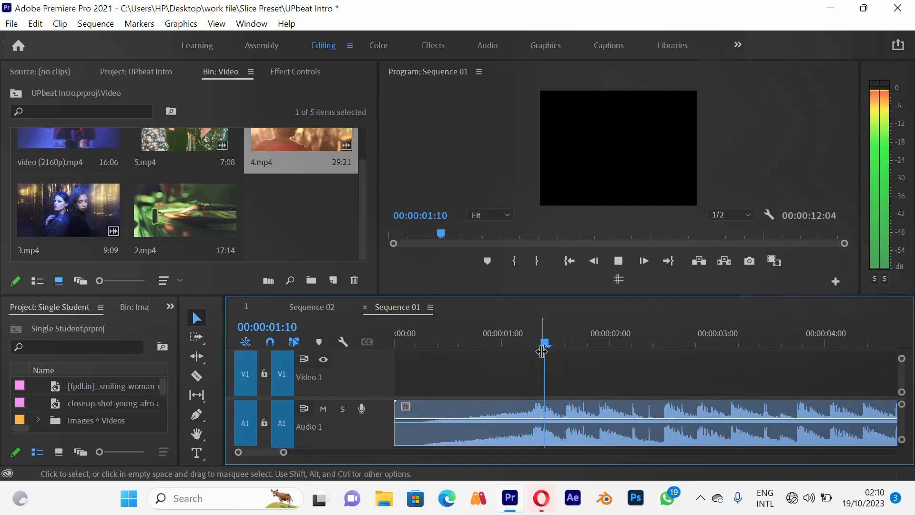
key("space")
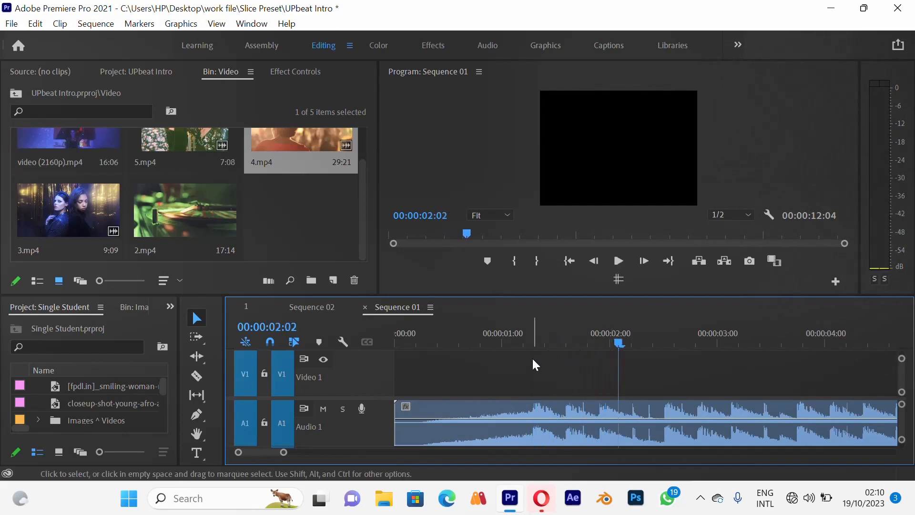
Add sequence markers at 00:00:00:00, 00:00:01:07 and 00:00:01:22 to match the audio beats
left_click(527, 342)
left_click_drag(528, 342, 388, 360)
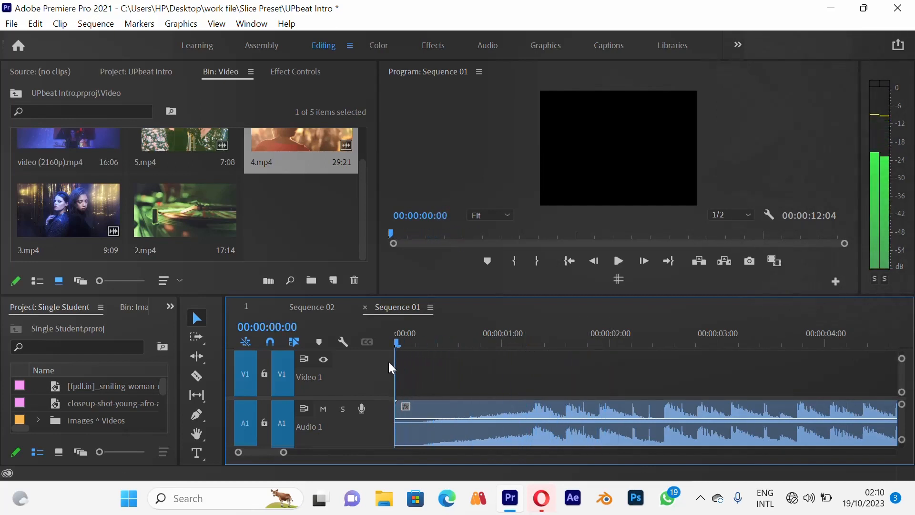
left_click(485, 266)
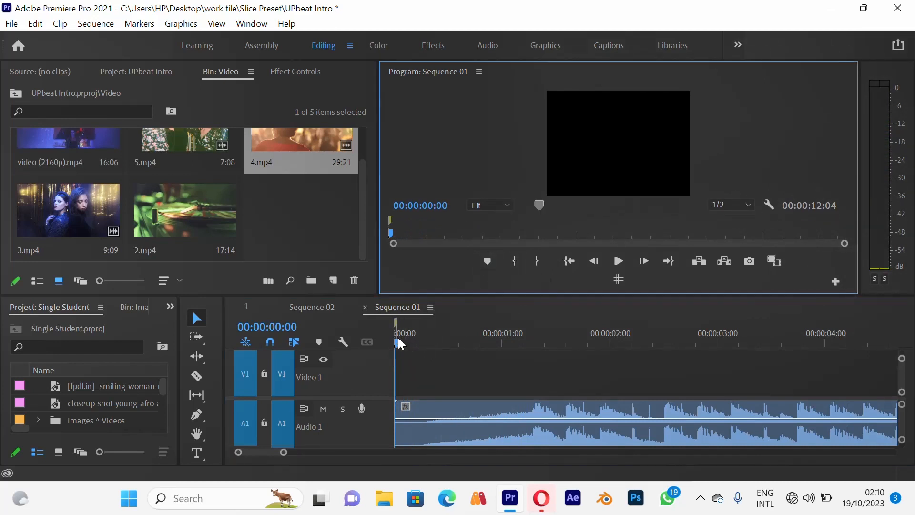
left_click_drag(399, 343, 534, 356)
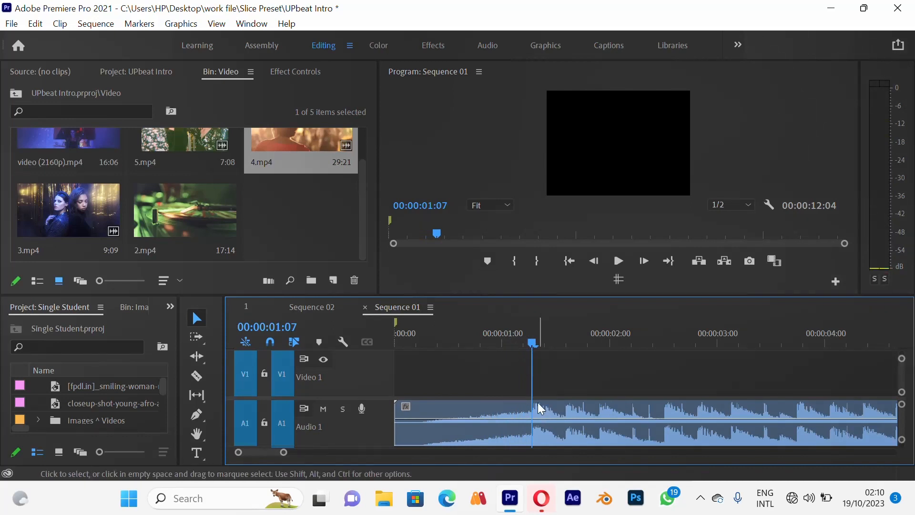
left_click(487, 261)
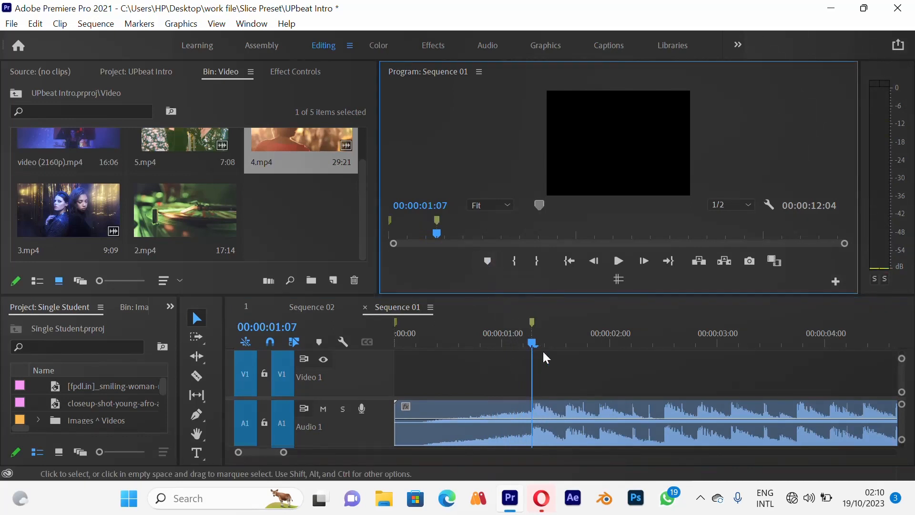
left_click_drag(531, 342, 598, 353)
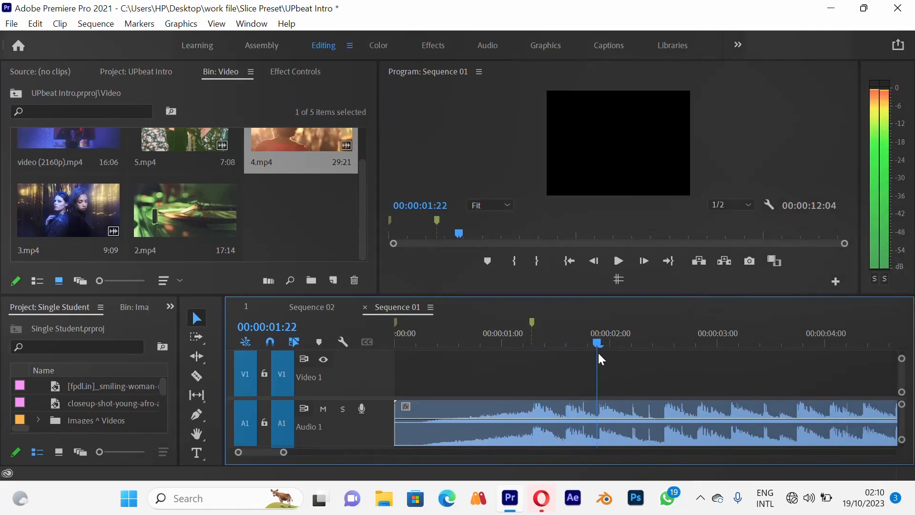
left_click(493, 265)
Add sequence markers on the next two audio beats, at about 2.5 seconds and at 00:00:03:03
key("h")
left_click_drag(694, 405, 576, 409)
key("v")
left_click(496, 343)
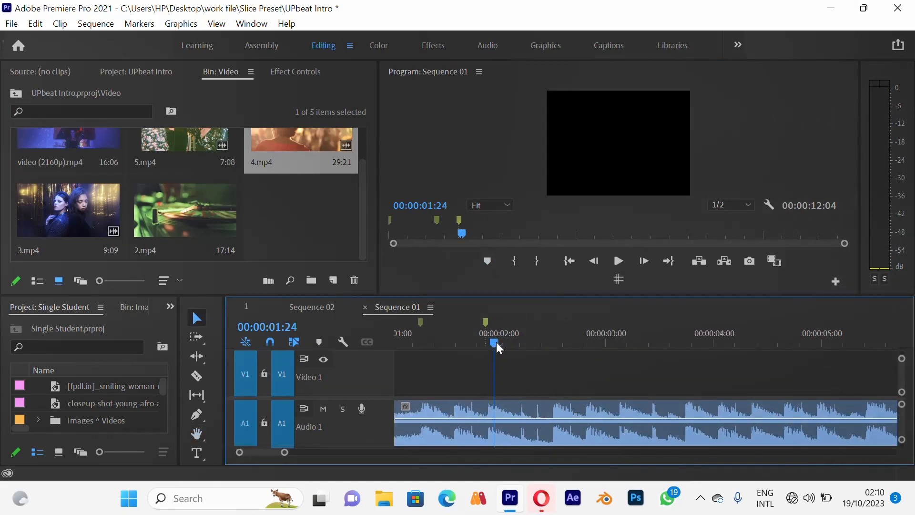
mouse_move(496, 343)
left_mouse_down()
mouse_move(564, 360)
mouse_move(551, 362)
mouse_move(579, 349)
mouse_move(620, 363)
mouse_move(619, 371)
left_mouse_up()
left_click(492, 261)
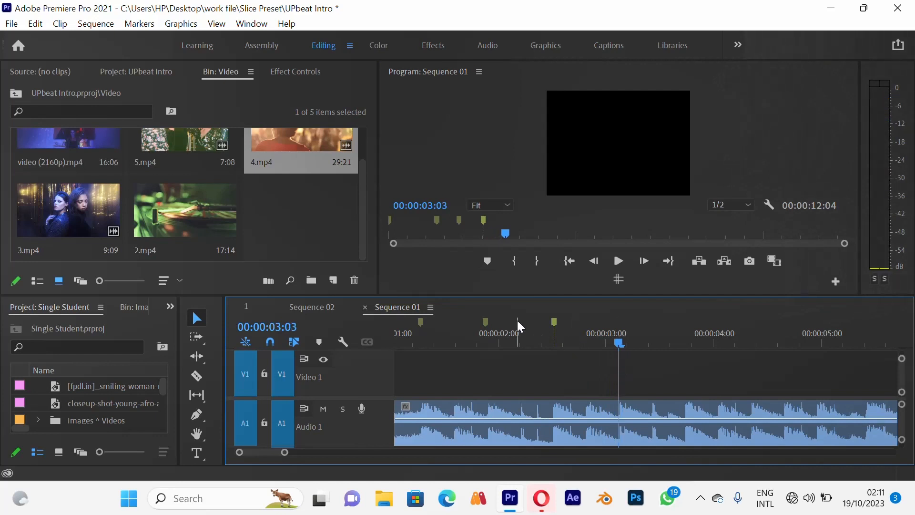
left_click(487, 261)
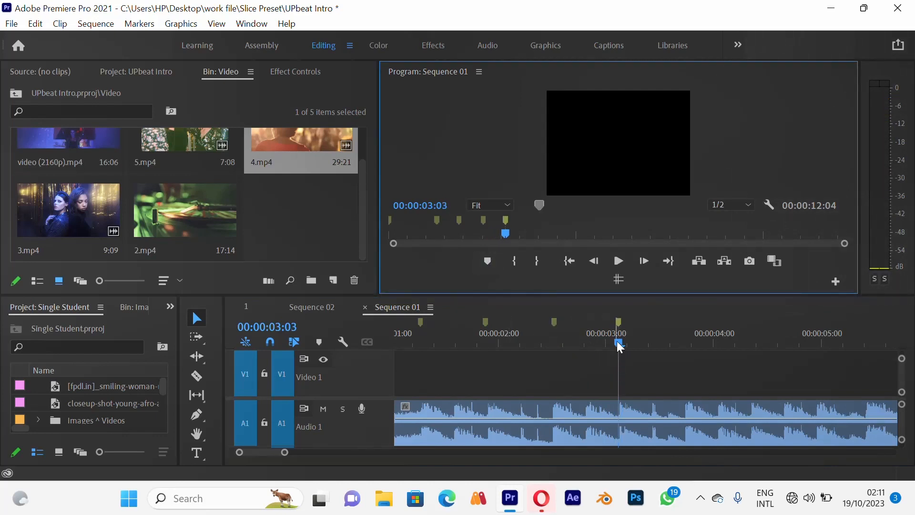
Add sequence markers at 00:00:03:18 and 00:00:04:09 to match the following audio beats
left_click_drag(617, 342, 682, 351)
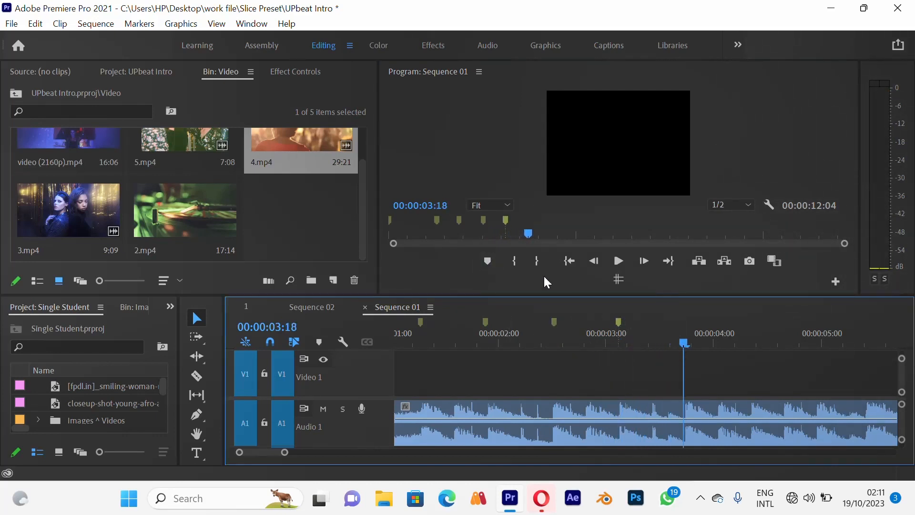
left_click(488, 262)
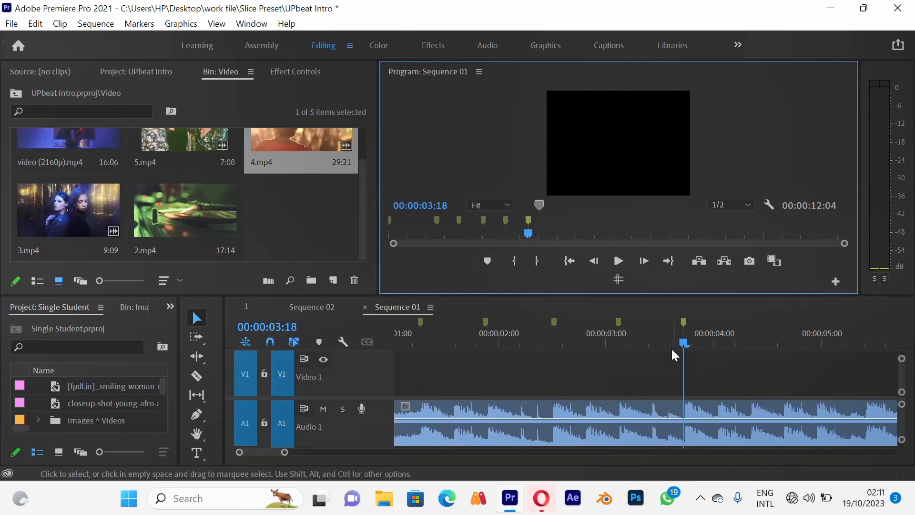
left_click_drag(681, 343, 751, 348)
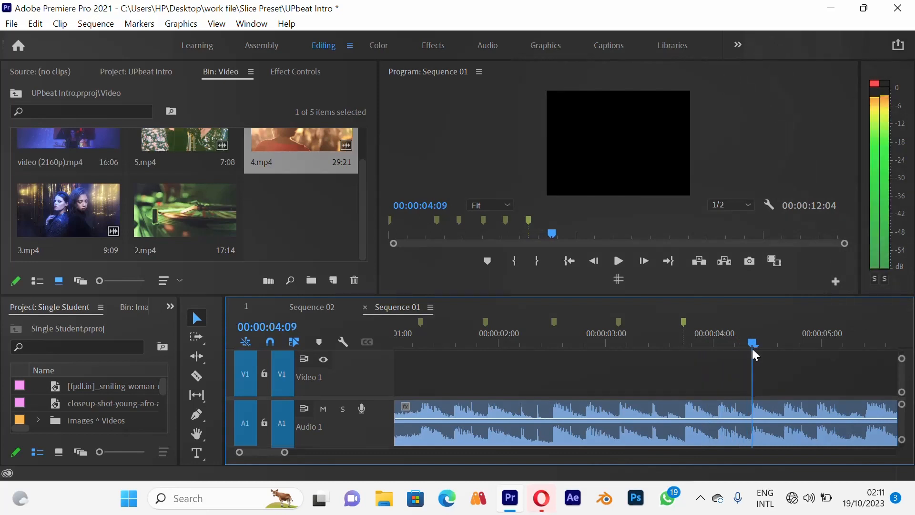
left_click(488, 262)
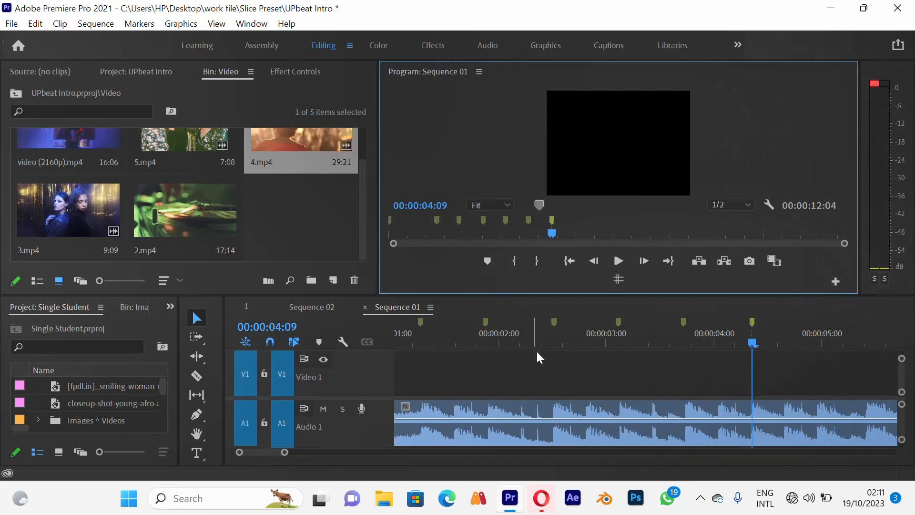
Return the playhead to the start of Sequence 01, keeping all the beat markers in view
left_click(489, 383)
key("minus")
key("minus")
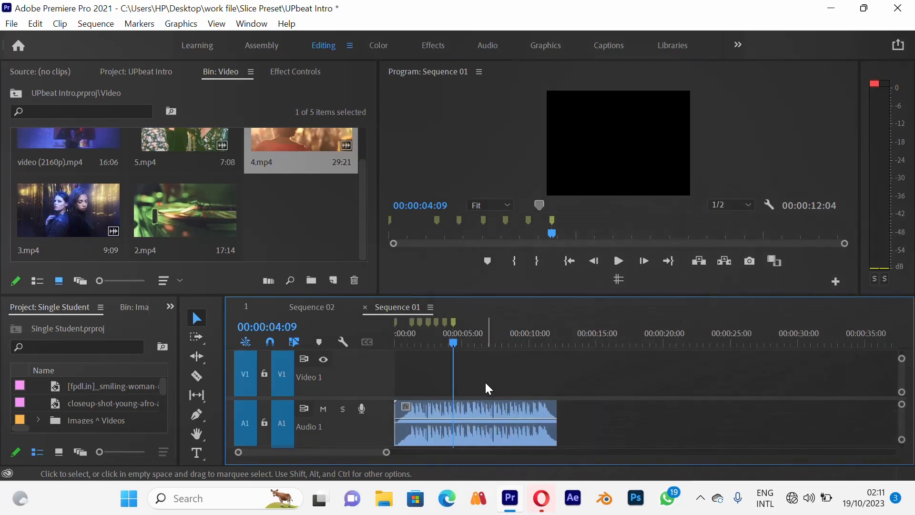
key("equal")
key("equal")
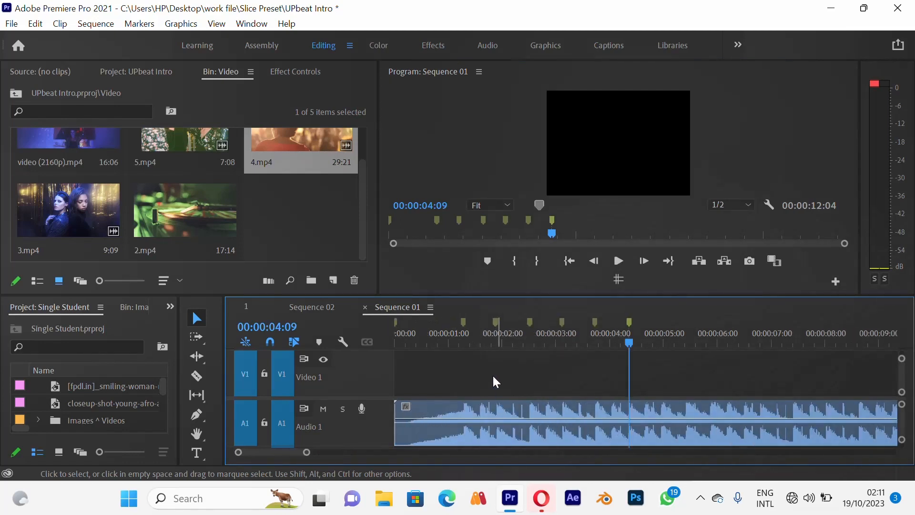
left_click(398, 345)
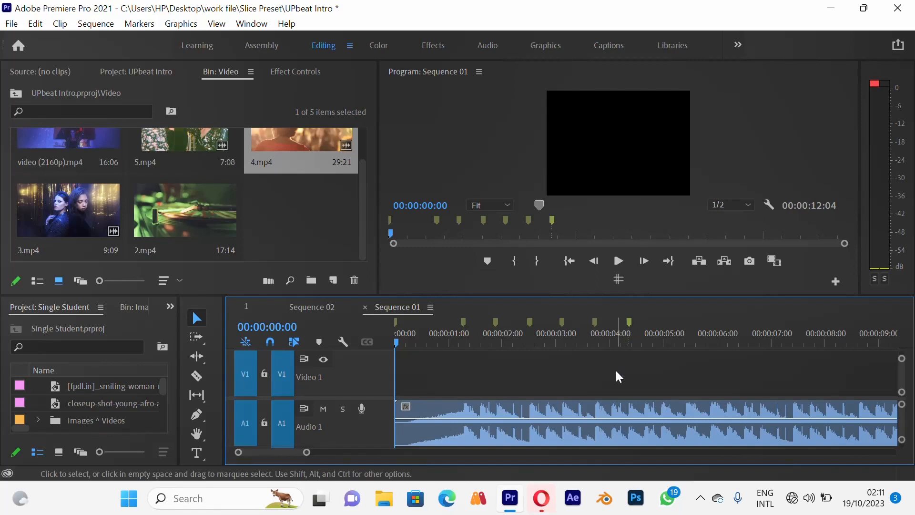
Select the Video bin's clips individually in the order 2.mp4, 3.mp4, video (2160p).mp4, 5.mp4 and 4.mp4, and clear the selection
scroll(250, 202, "up", 2)
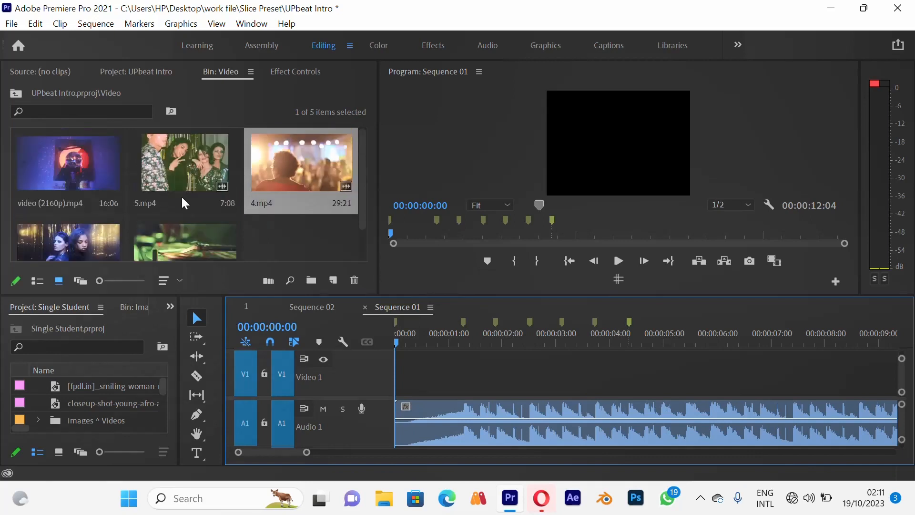
left_click(125, 170)
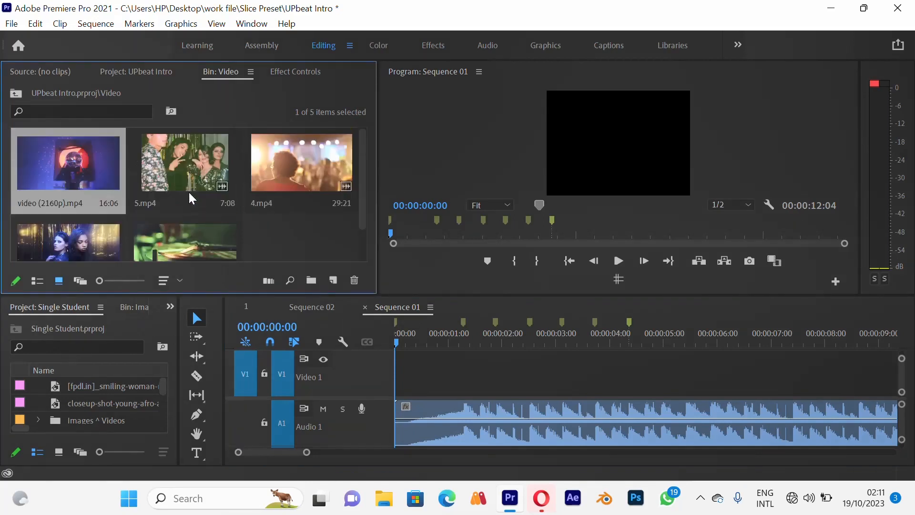
scroll(317, 209, "down", 2)
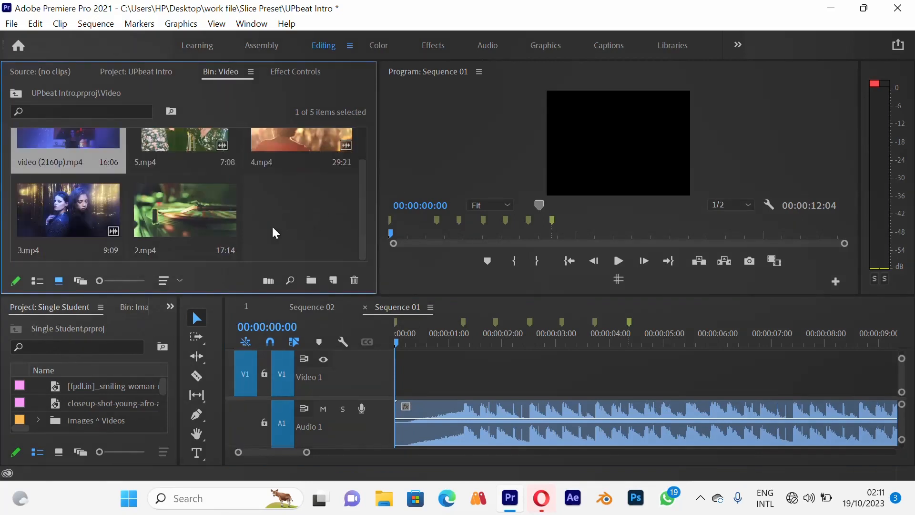
left_click(172, 219)
scroll(224, 221, "up", 2)
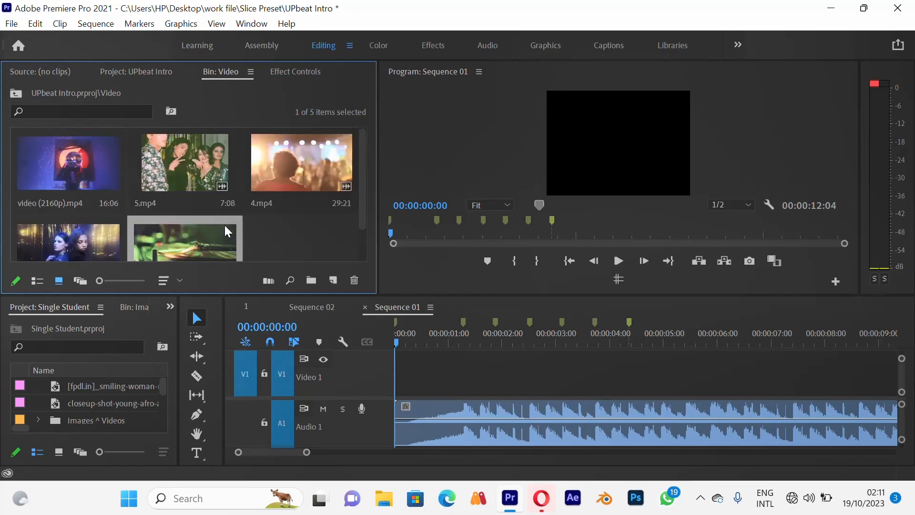
left_click(105, 241, "ctrl")
left_click(96, 182, "ctrl")
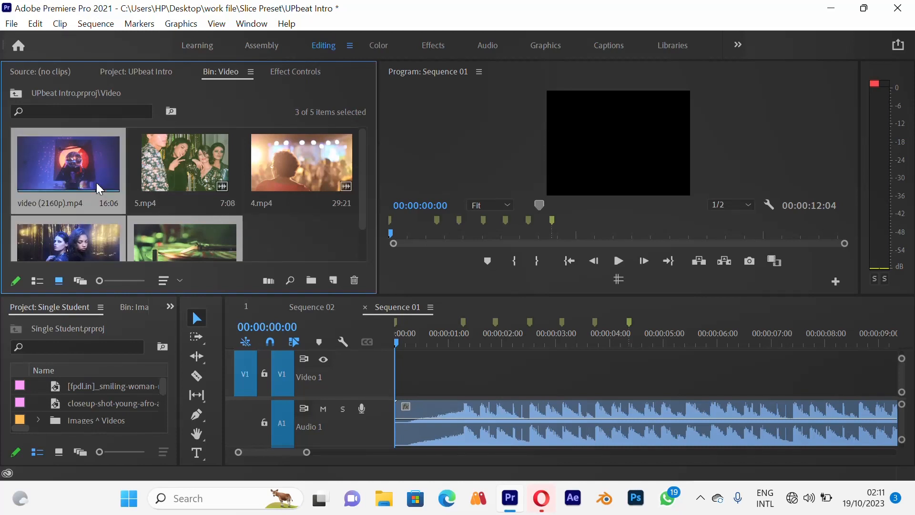
left_click(149, 181, "ctrl")
left_click(306, 175, "ctrl")
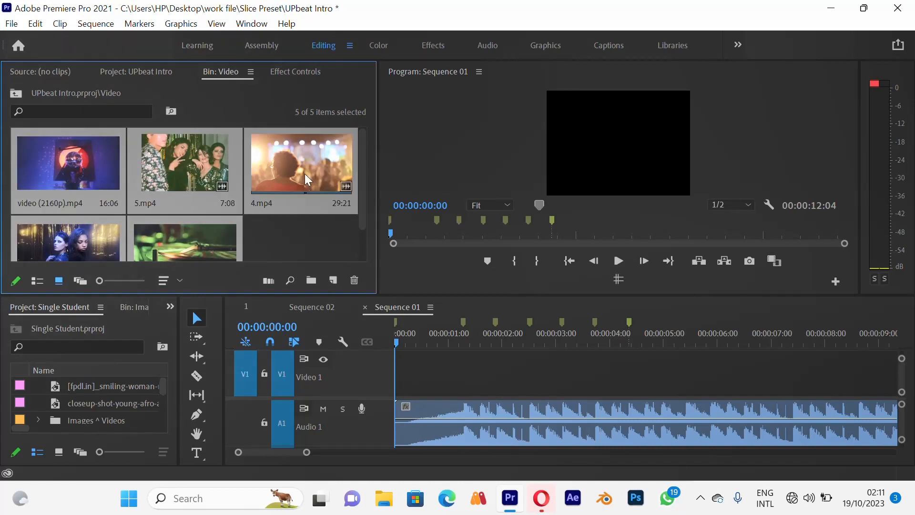
left_click(290, 207)
Select all five clips in the Video bin at once
scroll(292, 206, "down", 2)
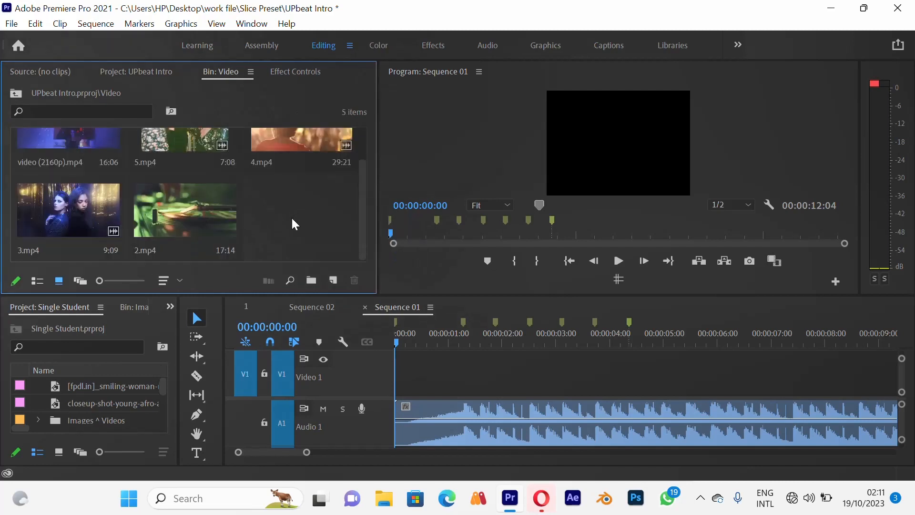
left_click(206, 223)
scroll(206, 222, "up", 1)
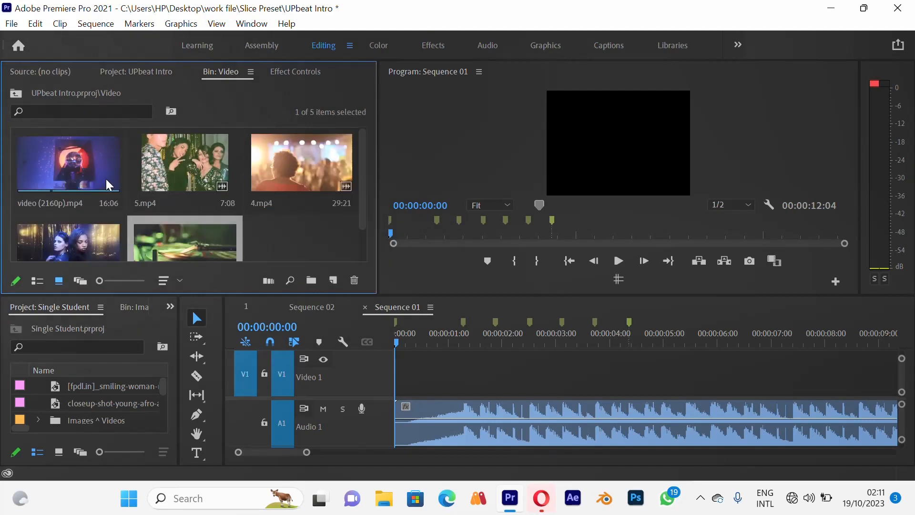
key("ctrl+a")
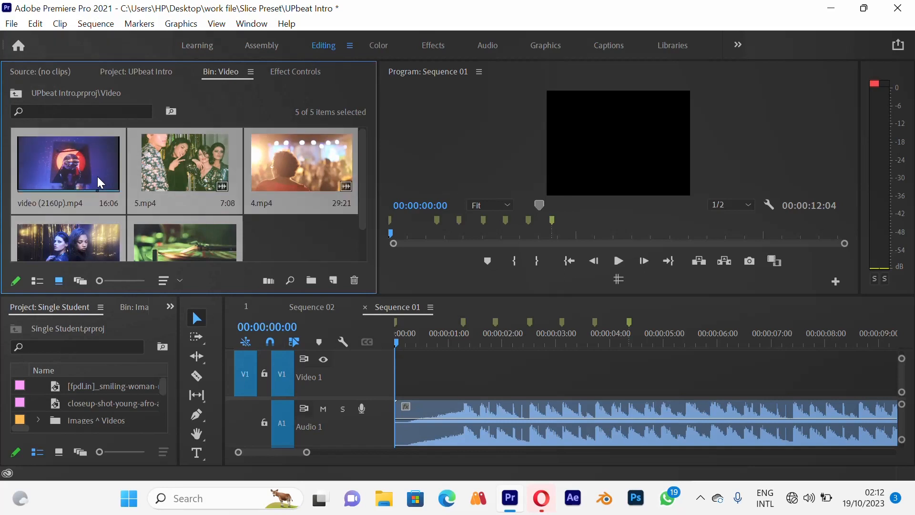
left_click(67, 170)
left_click(41, 236)
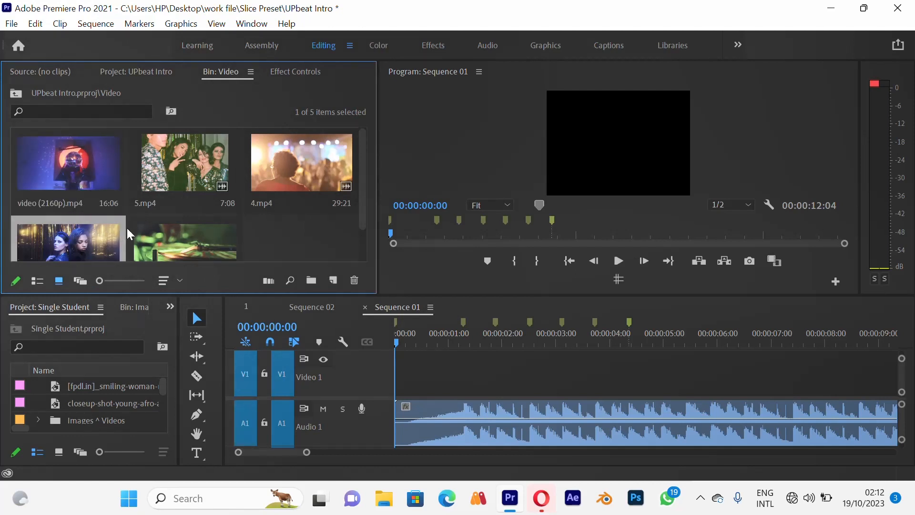
key("ctrl+a")
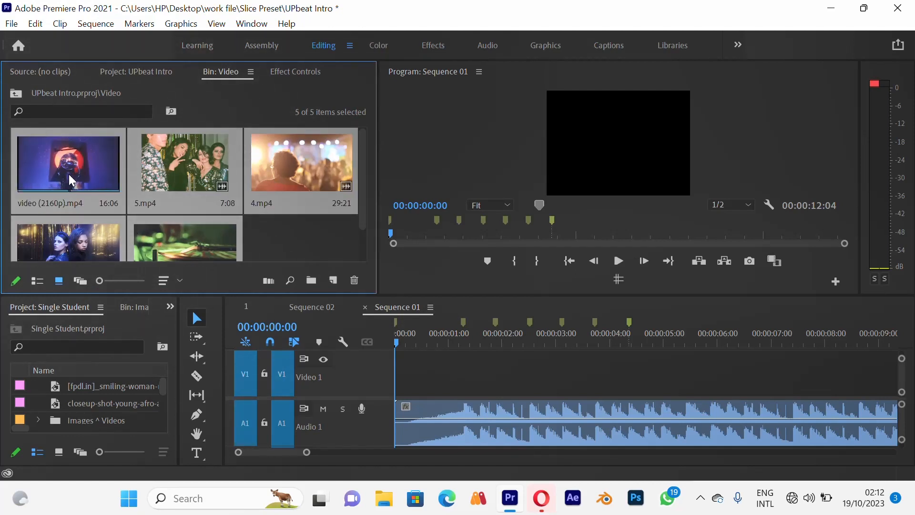
Try the Sequentially and At Unnumbered Markers placements in Automate to Sequence for the selected clips, and cancel the dialog
left_click(58, 27)
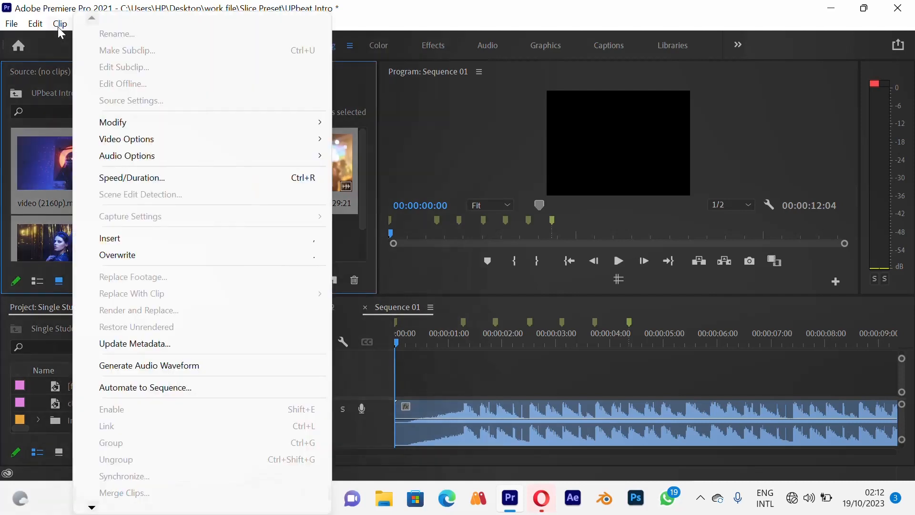
left_click(173, 390)
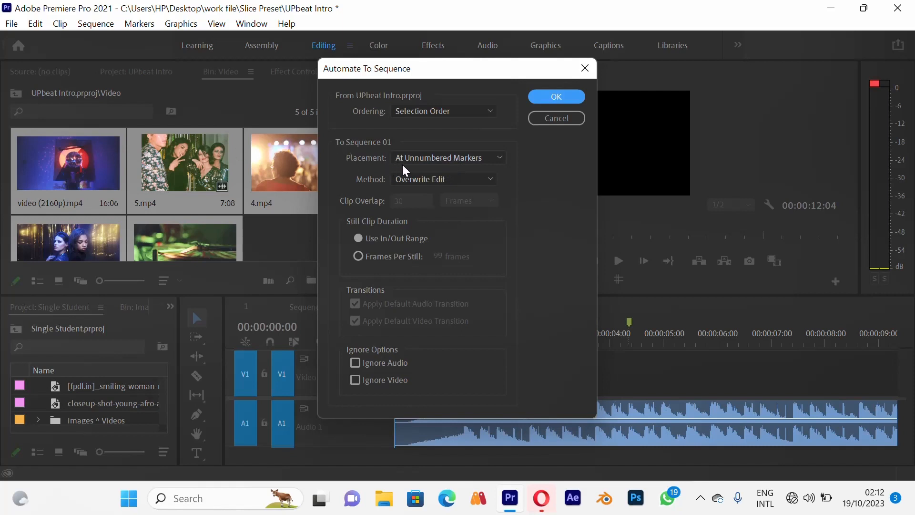
left_click(417, 155)
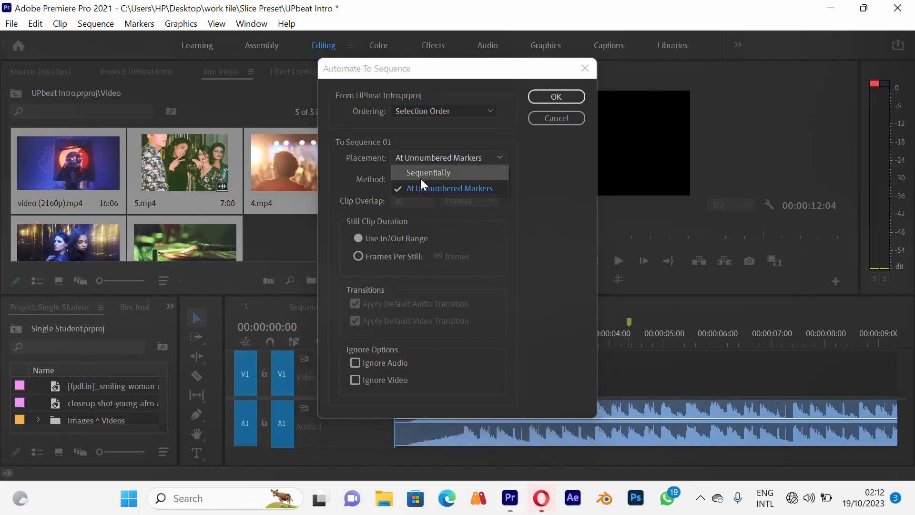
left_click(433, 173)
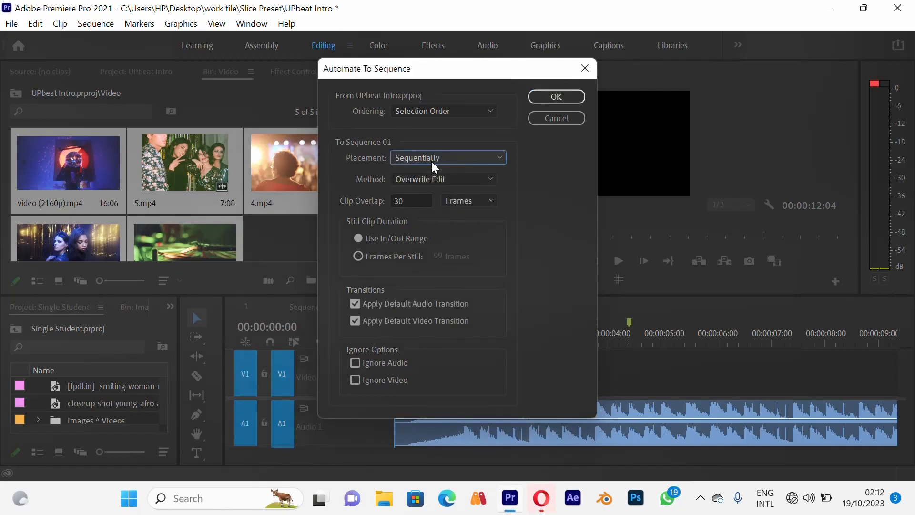
left_click(431, 158)
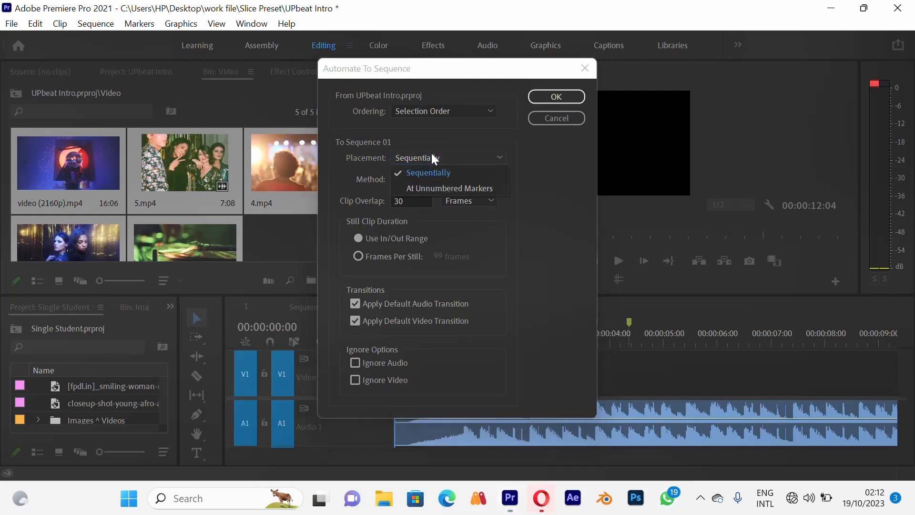
left_click(440, 187)
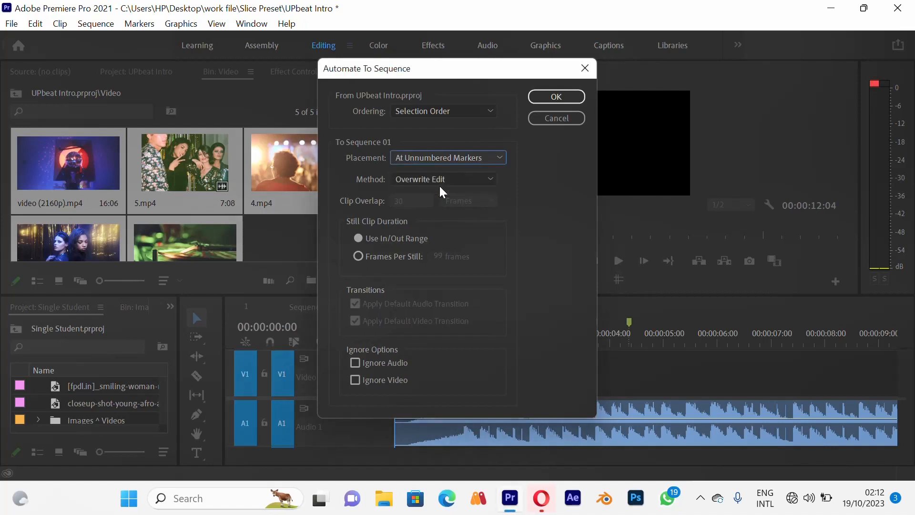
left_click(553, 117)
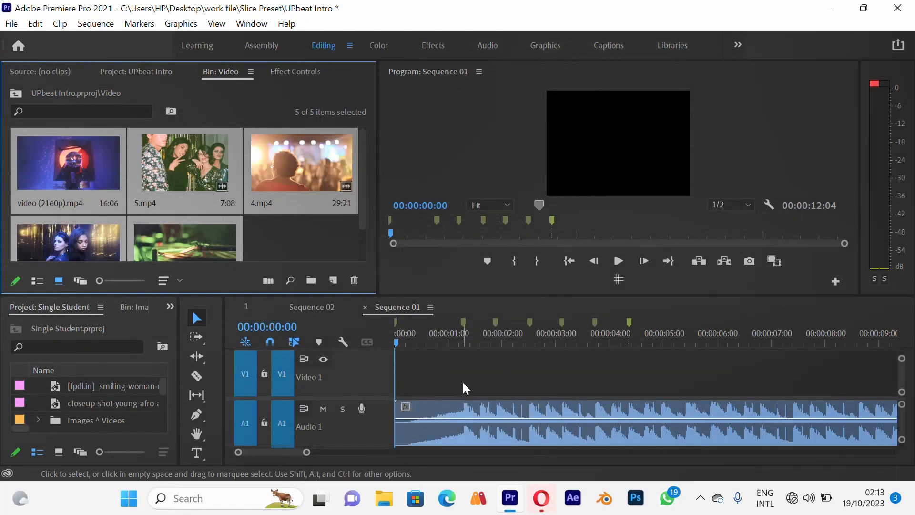
Examine the marker positions and video tracks in the maximized Sequence 01 timeline, and review the remaining clips in the Video bin
left_click(473, 375)
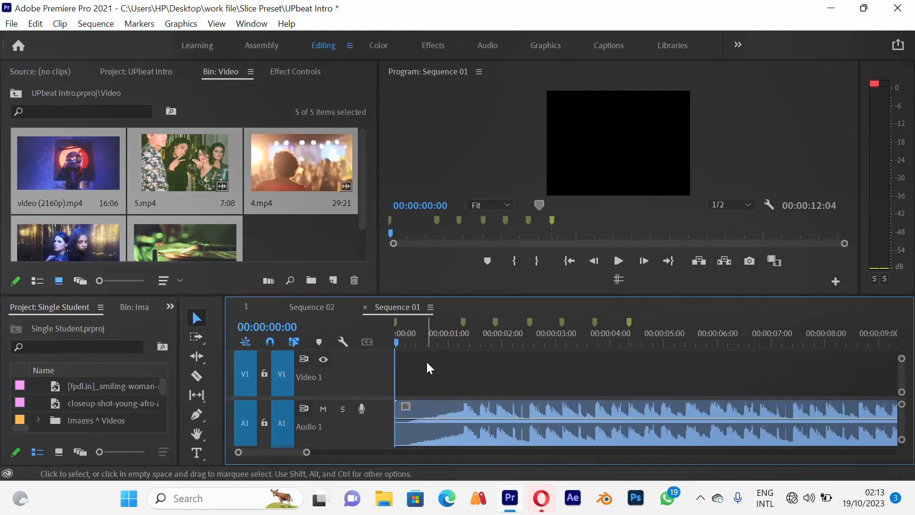
key("grave")
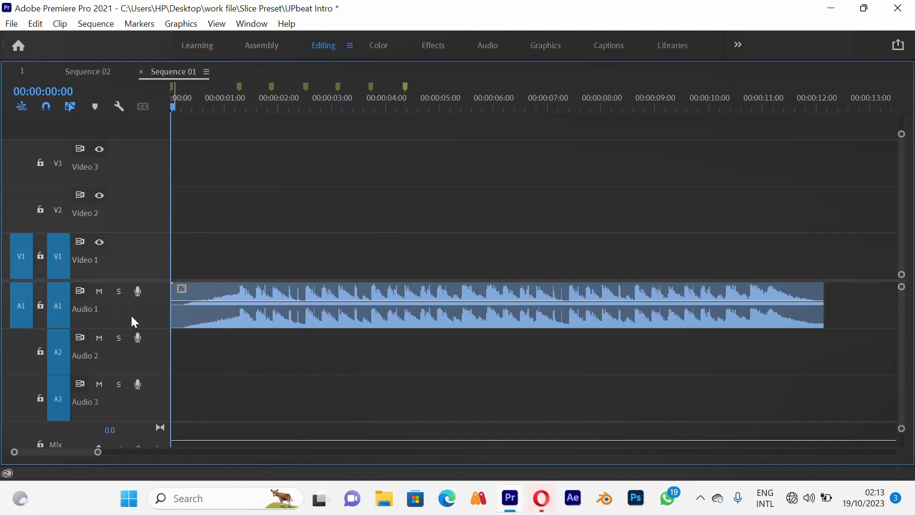
key("grave")
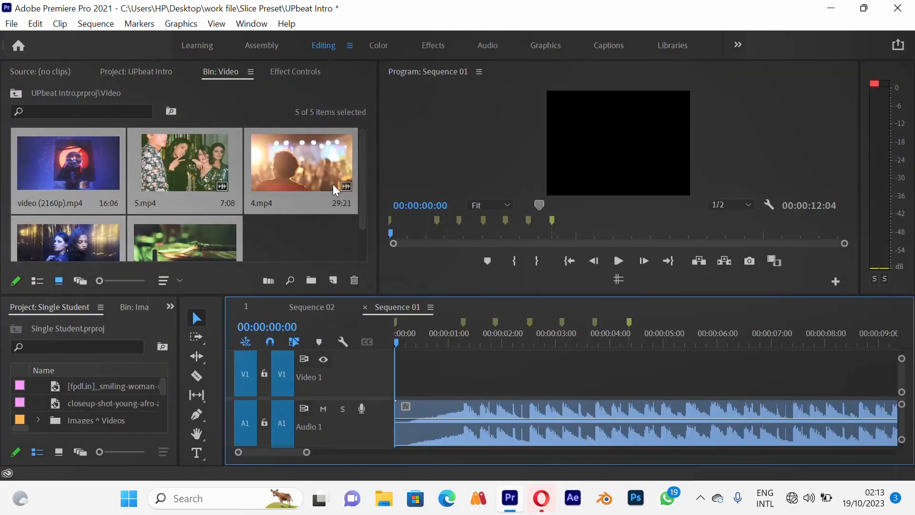
scroll(287, 210, "down", 2)
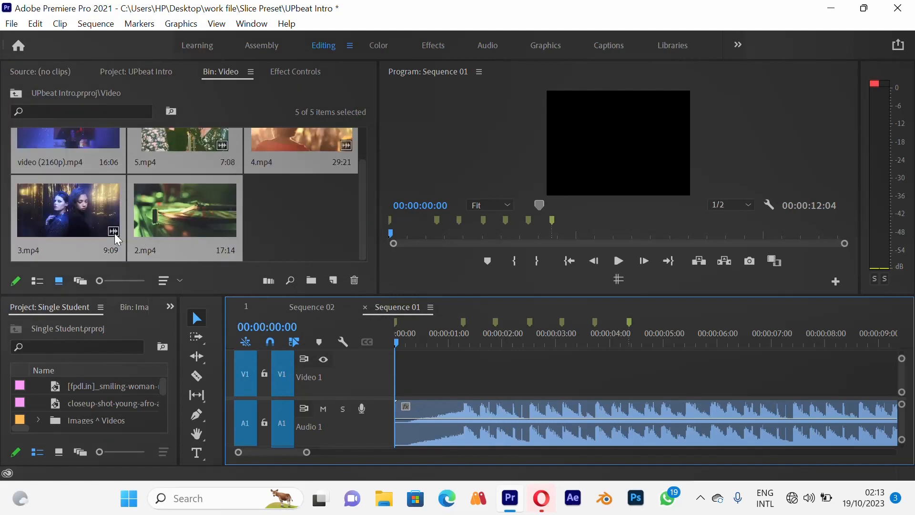
key("grave")
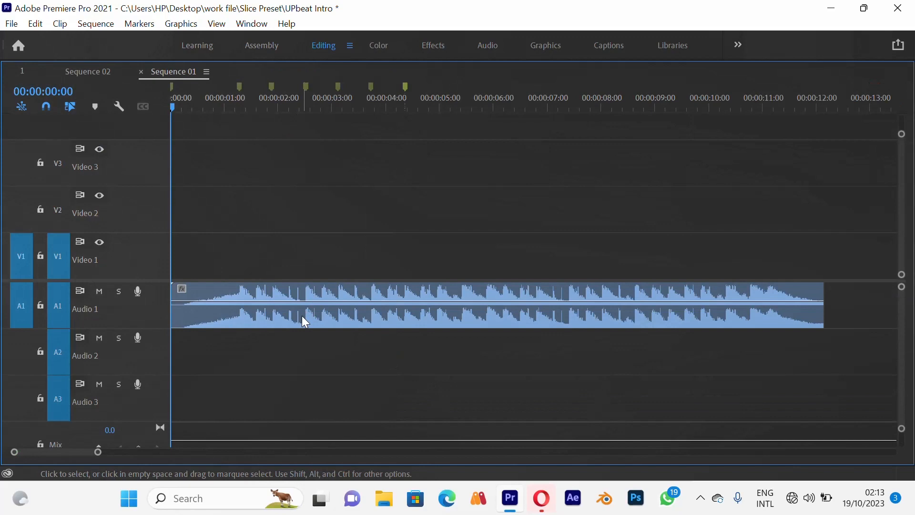
key("grave")
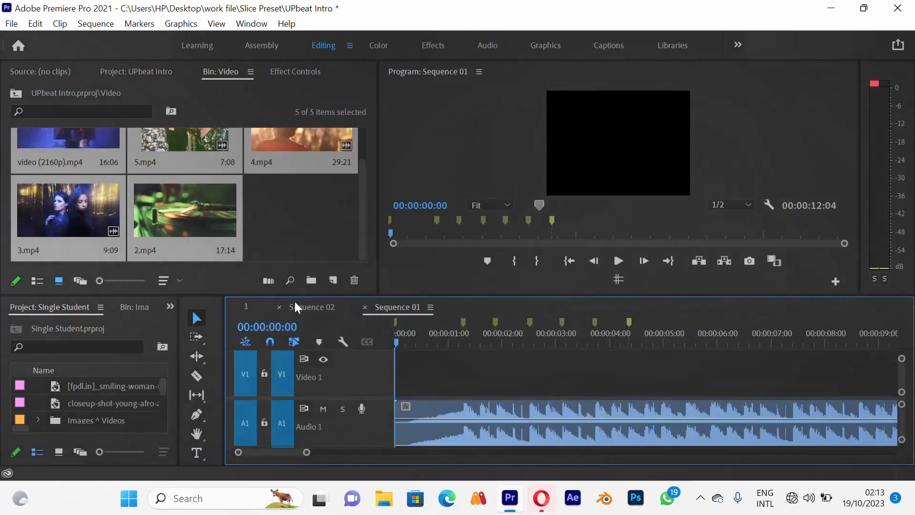
Try automating all five Video bin clips to Sequence 01 at unnumbered markers in selection order, and undo the placement
left_click(57, 26)
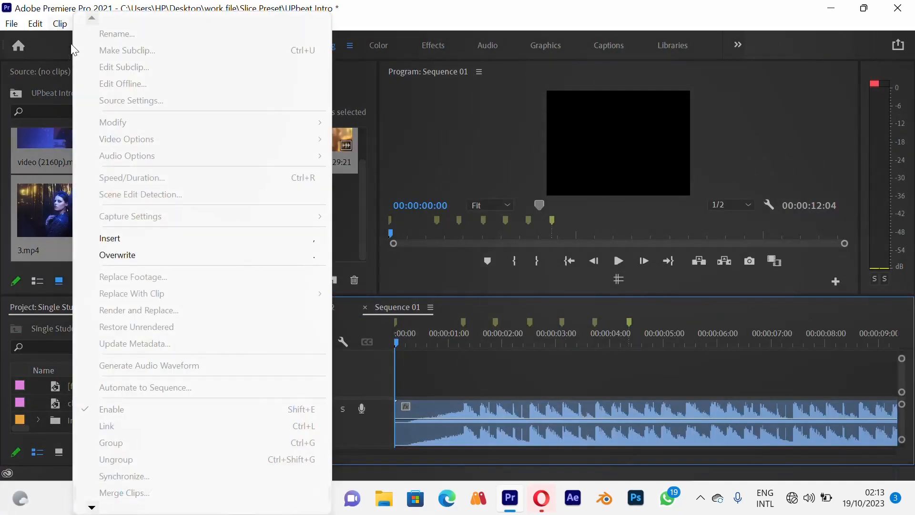
left_click(63, 26)
left_click(65, 27)
left_click(60, 23)
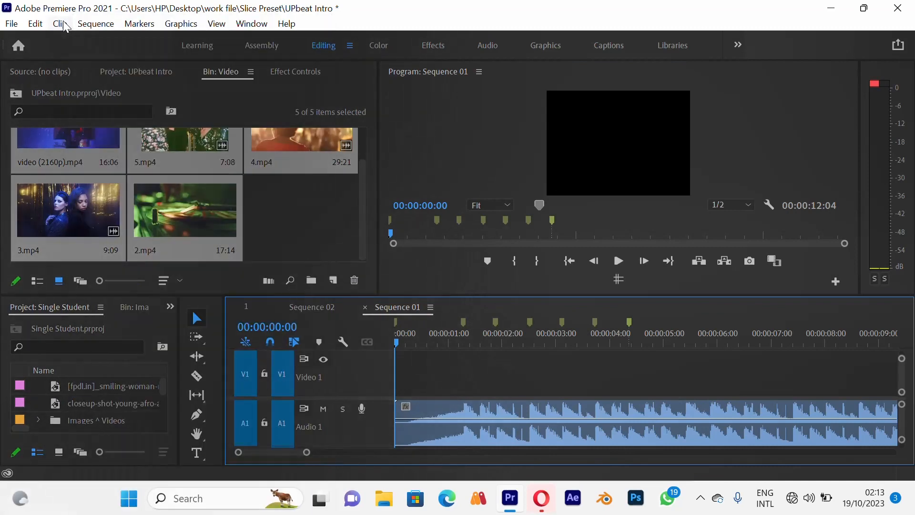
left_click(266, 194)
left_click(222, 207)
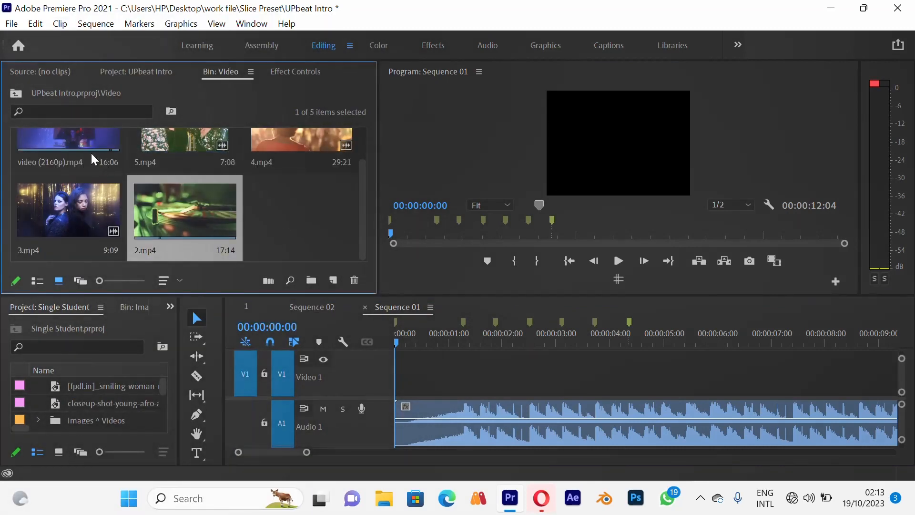
left_click(87, 136)
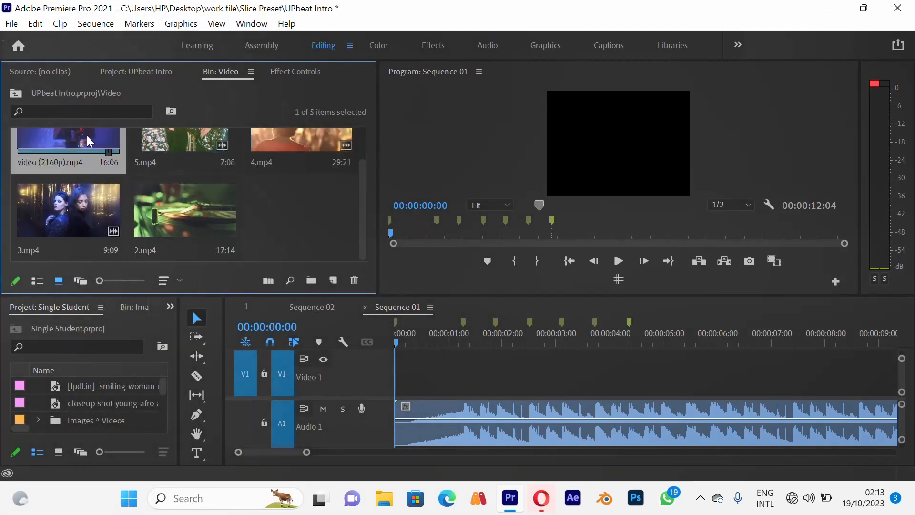
left_click(193, 213, "shift")
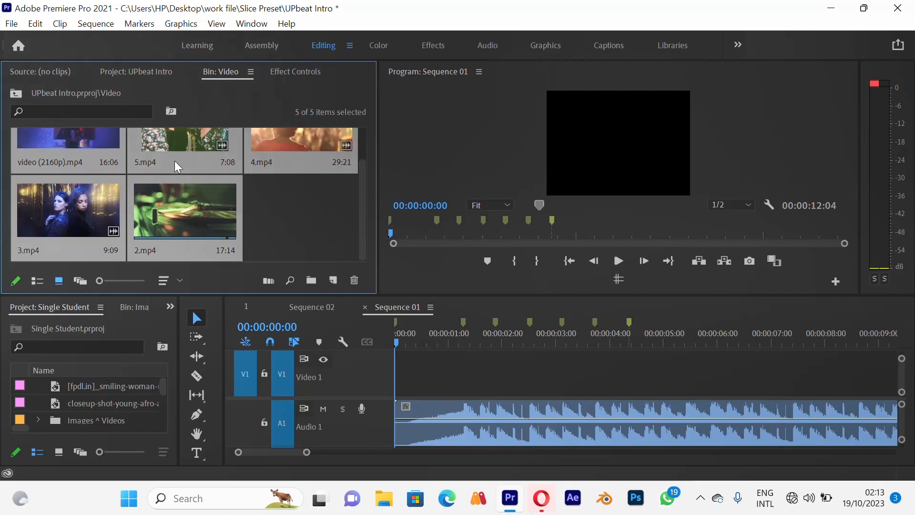
left_click(65, 23)
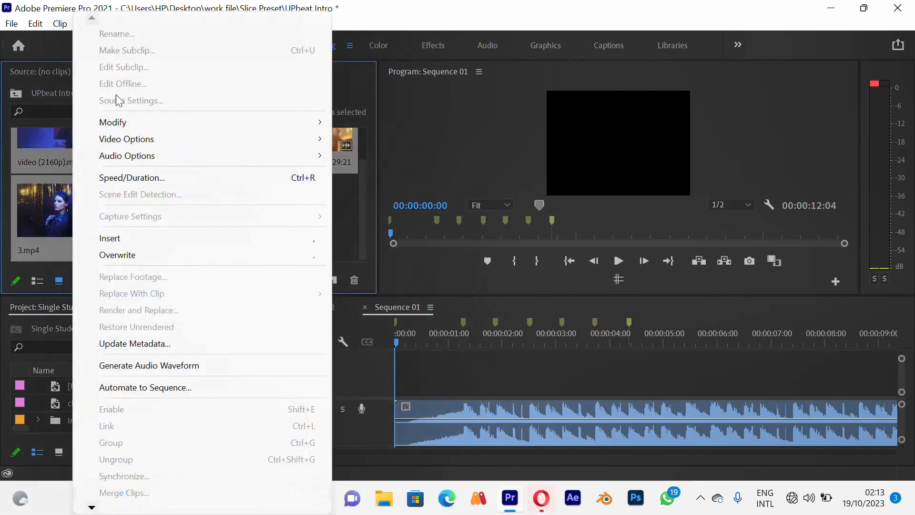
left_click(205, 389)
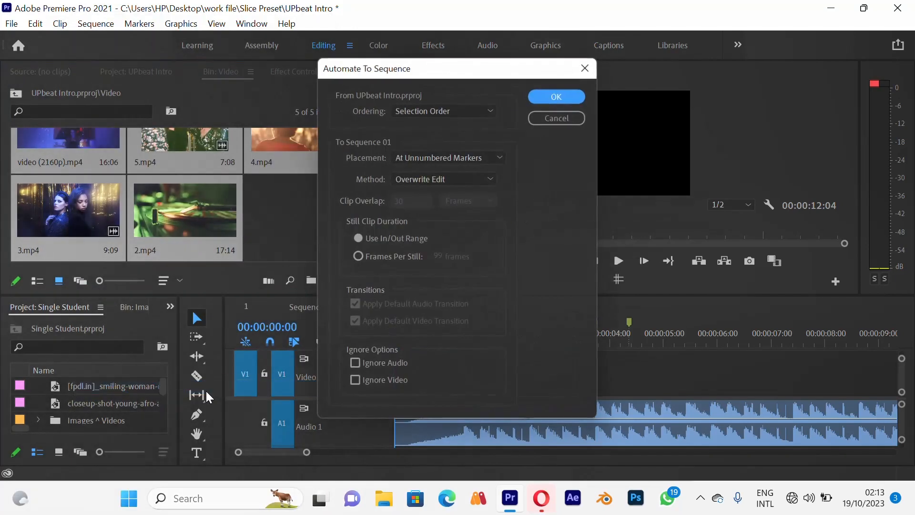
left_click(544, 98)
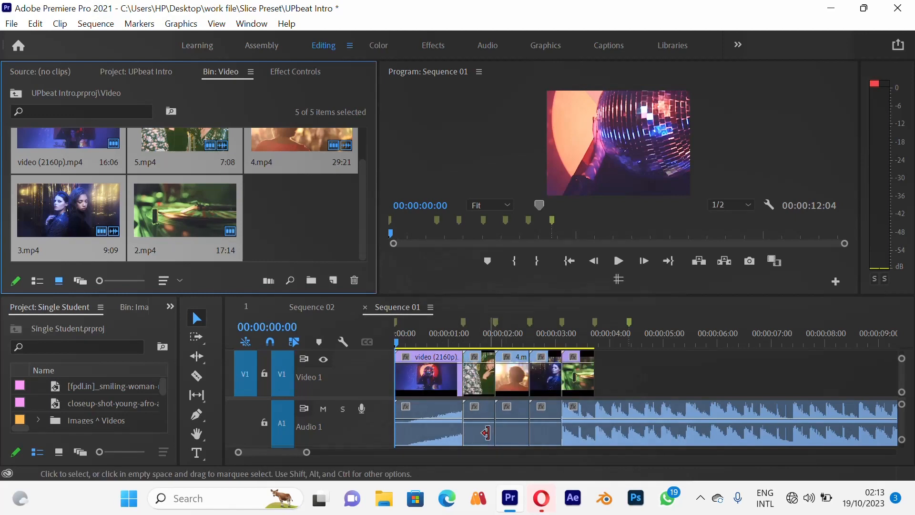
key("grave")
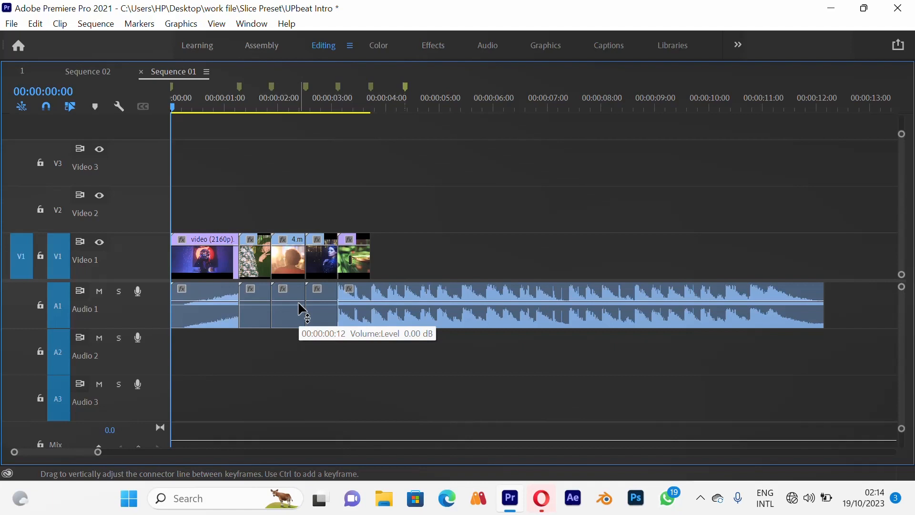
key("ctrl+z")
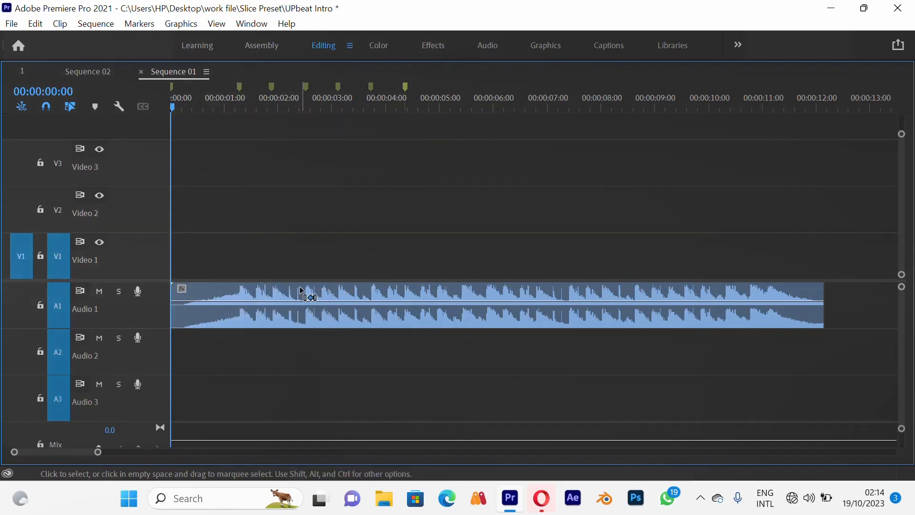
Move the music clip in Sequence 01 from Audio 1 down to Audio 2, keeping its start at the sequence's beginning
key("grave")
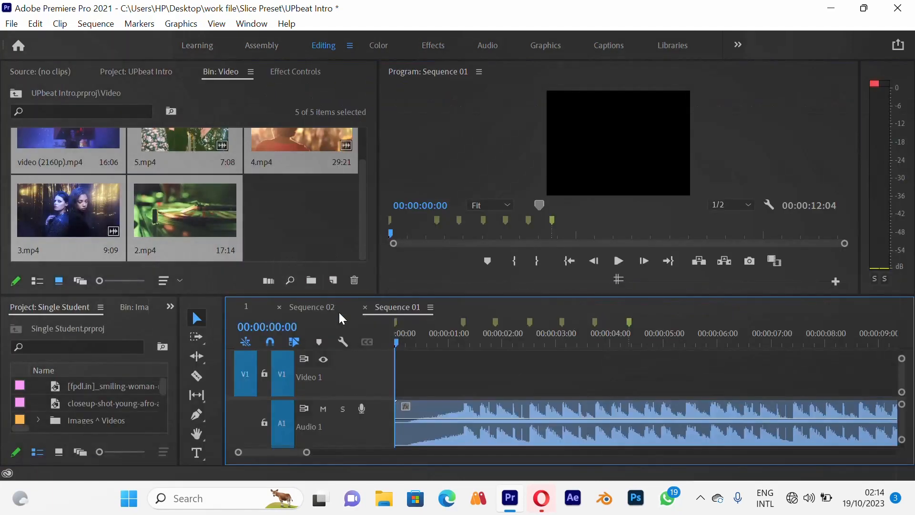
key("grave")
left_click(258, 321)
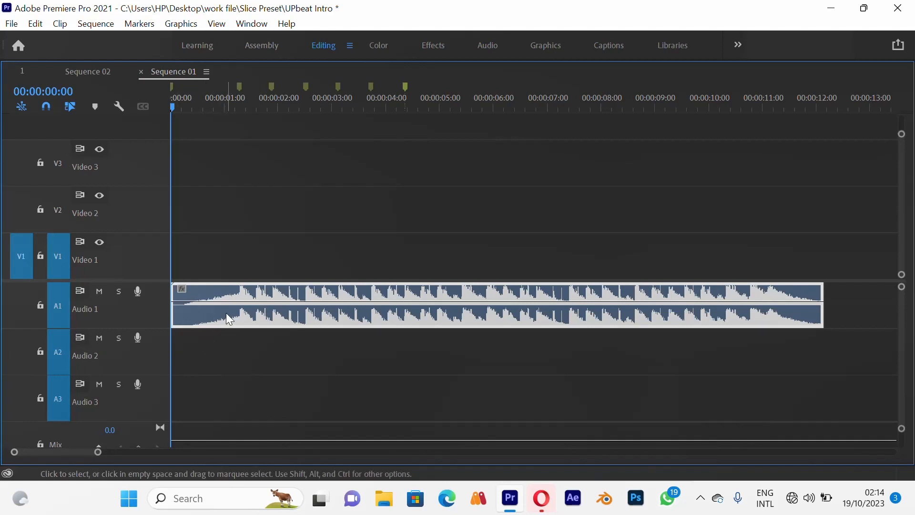
left_click_drag(226, 312, 229, 352)
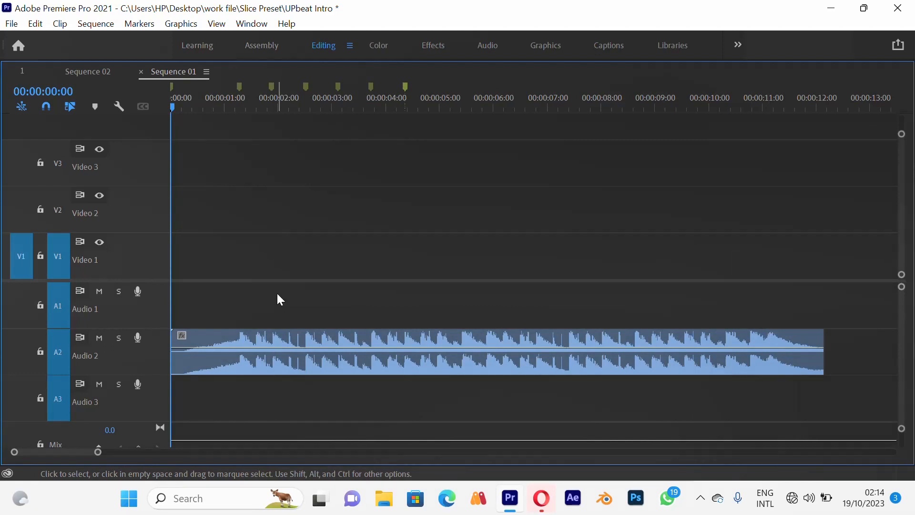
Return the timeline to its normal size and reduce the track heights to fit Video 1, Audio 1 and Audio 2
key("grave")
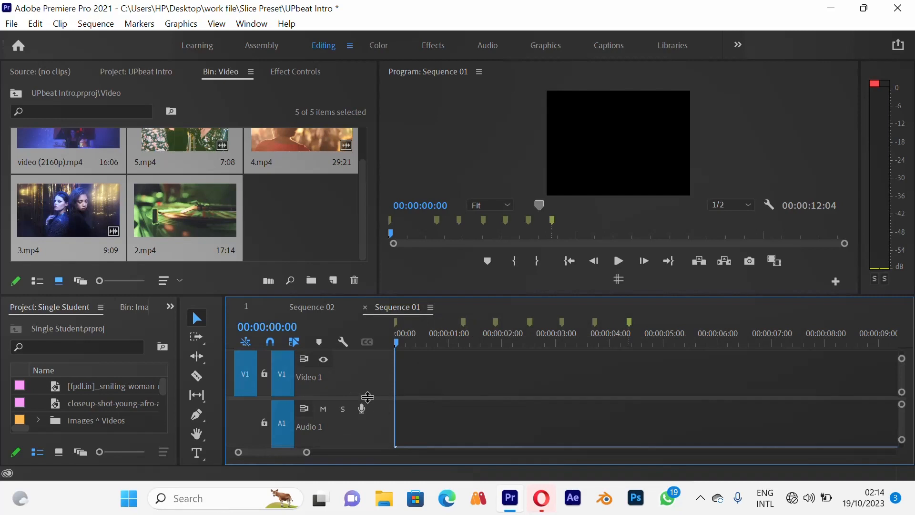
left_click_drag(367, 398, 371, 382)
left_click_drag(369, 428, 371, 408)
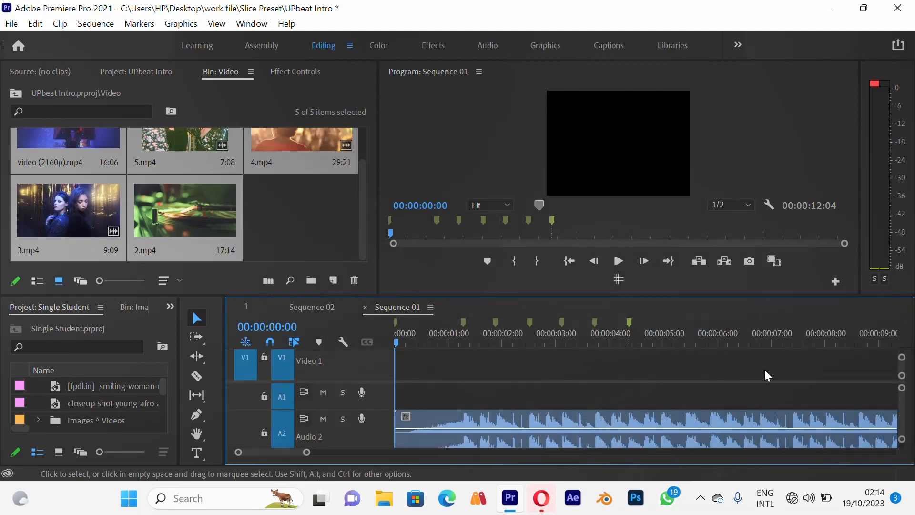
Reselect all five Video bin clips and automate them to Sequence 01 in selection order at unnumbered markers, using Overwrite Edit
left_click(59, 23)
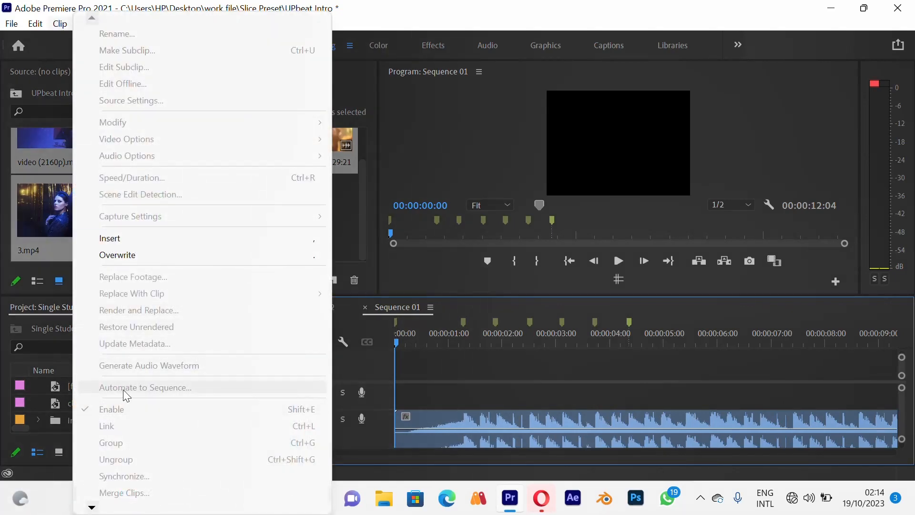
left_click(339, 222)
left_click(177, 229)
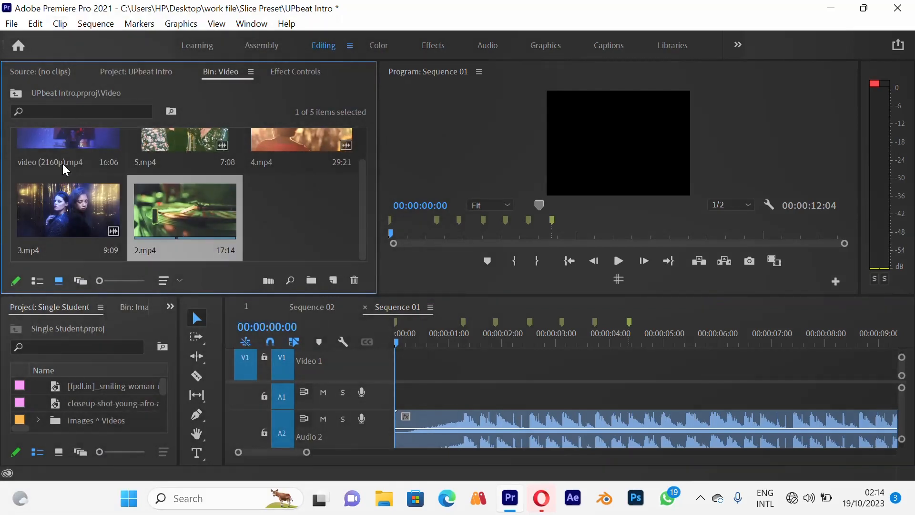
left_click(61, 146)
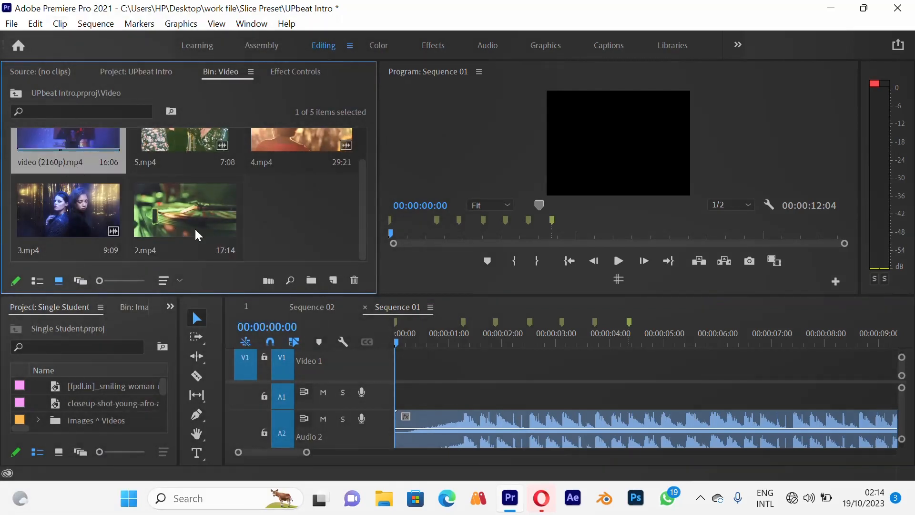
key("ctrl+a")
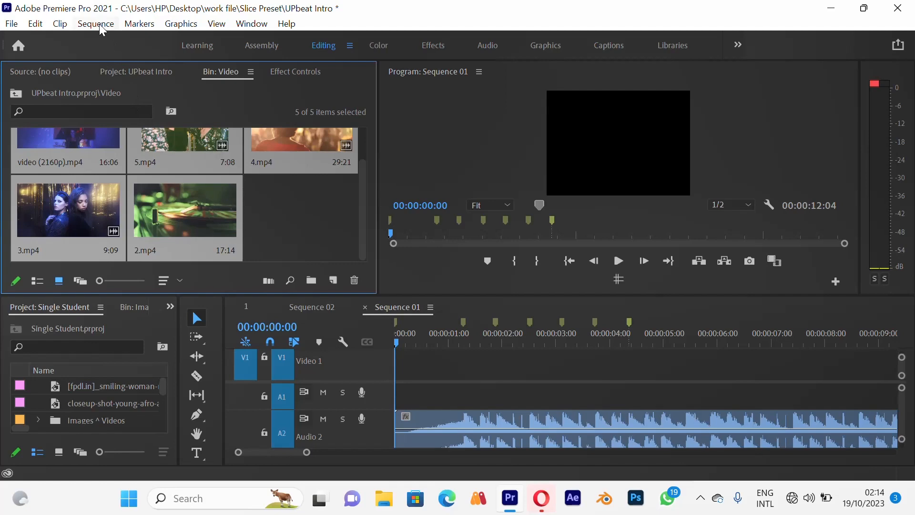
left_click(58, 24)
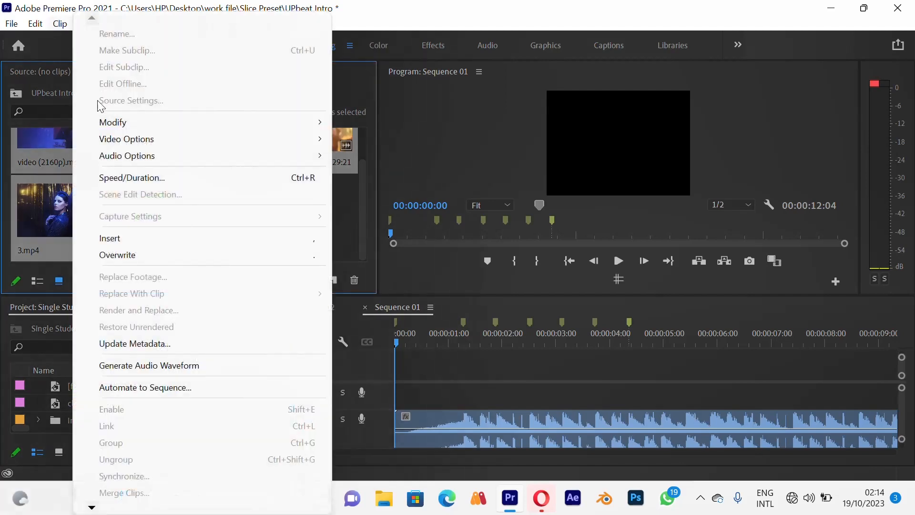
left_click(175, 388)
left_click(454, 158)
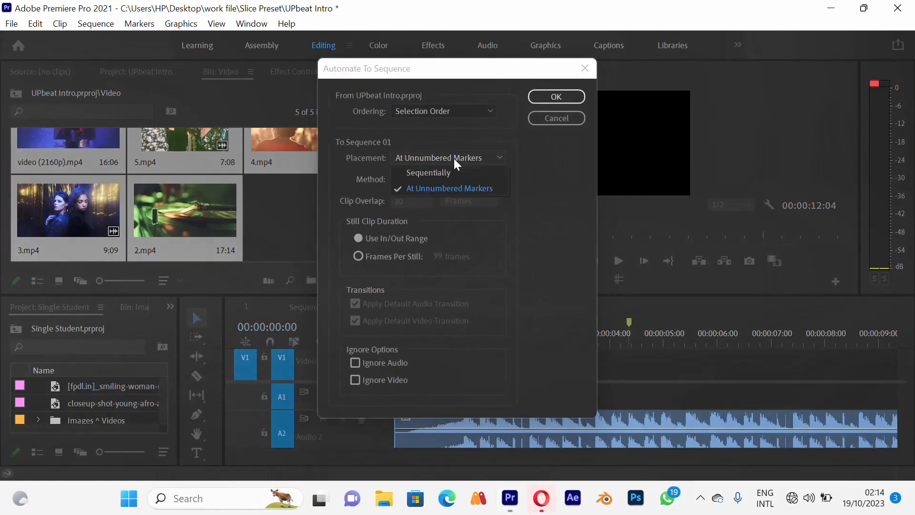
left_click(452, 187)
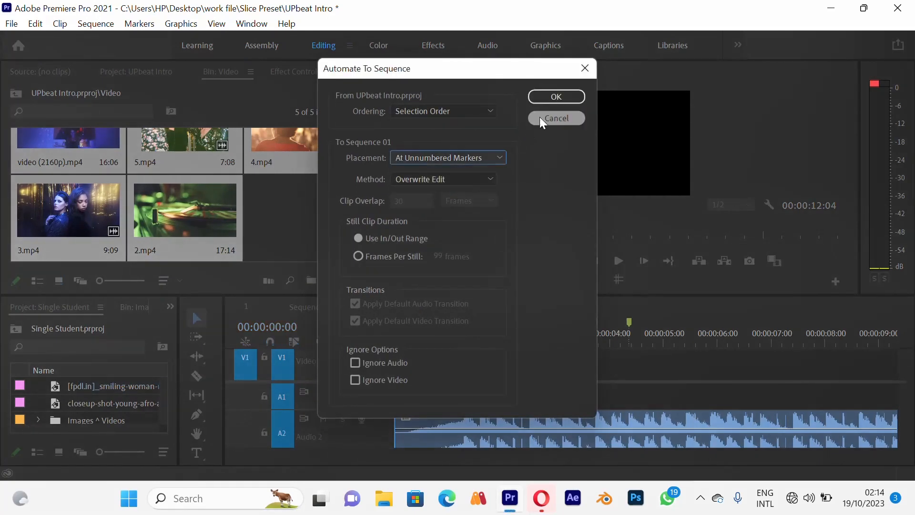
left_click(557, 97)
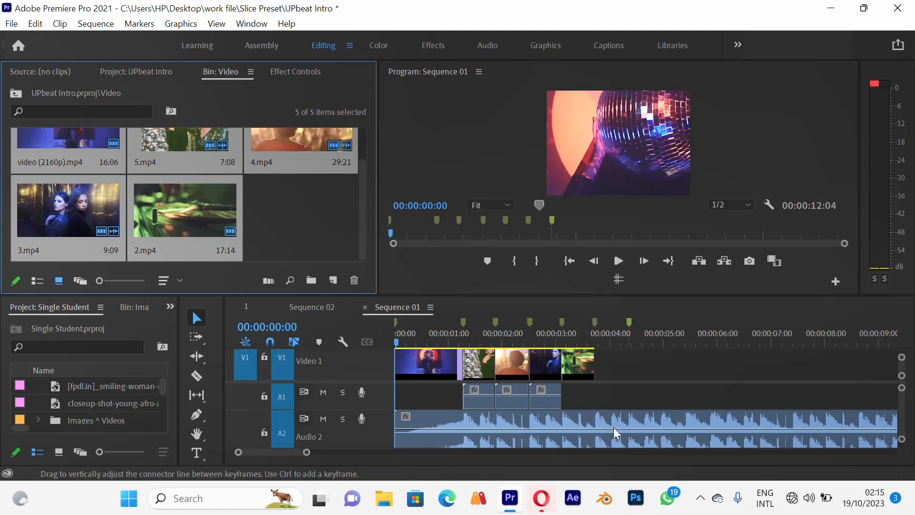
Undo a trial move of the music clip onto Audio 1, and unlink 3.mp4 in the timeline and delete its audio
left_click_drag(605, 419, 606, 393)
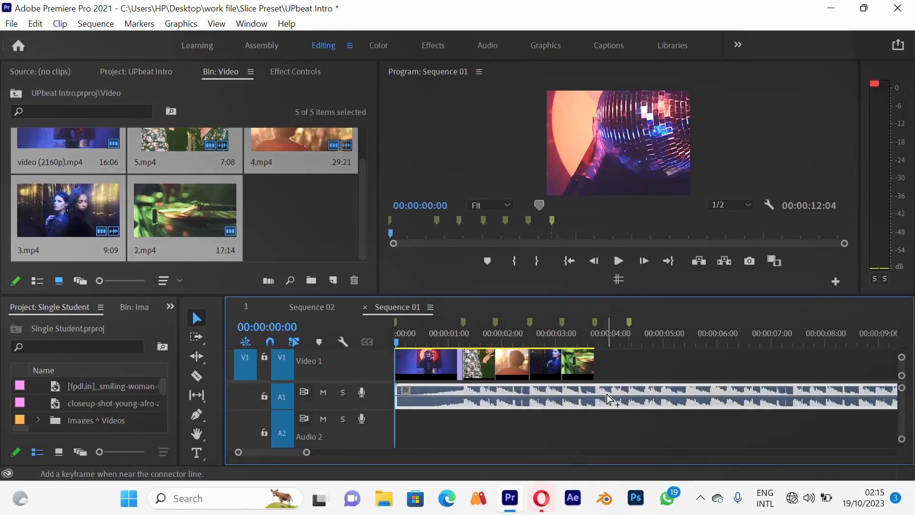
key("ctrl+z")
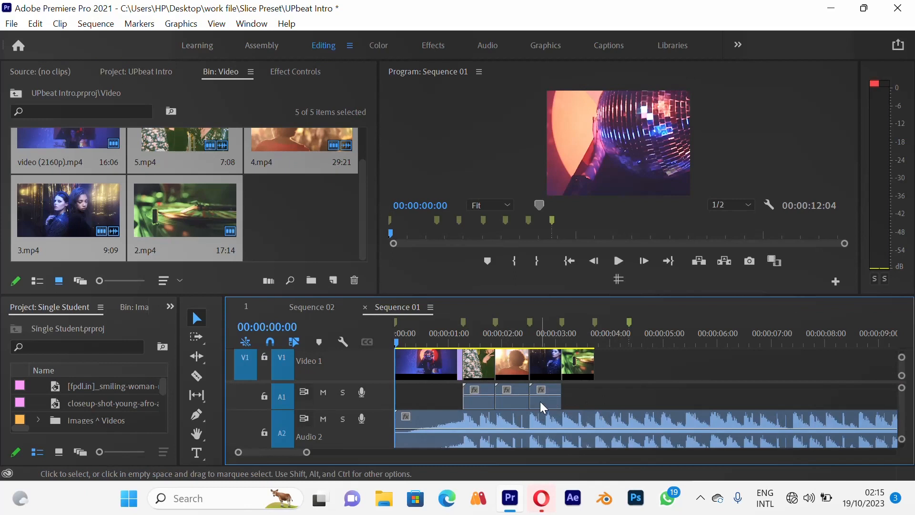
left_click(544, 372)
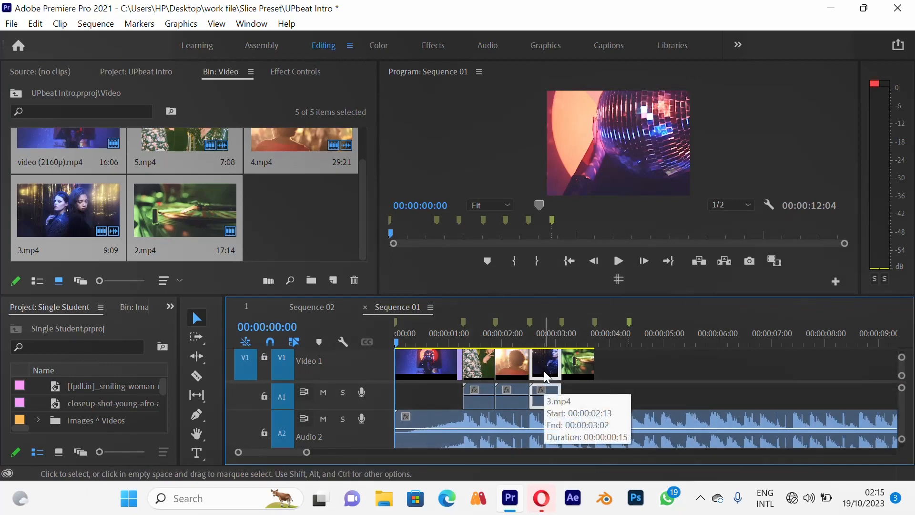
right_click(550, 371)
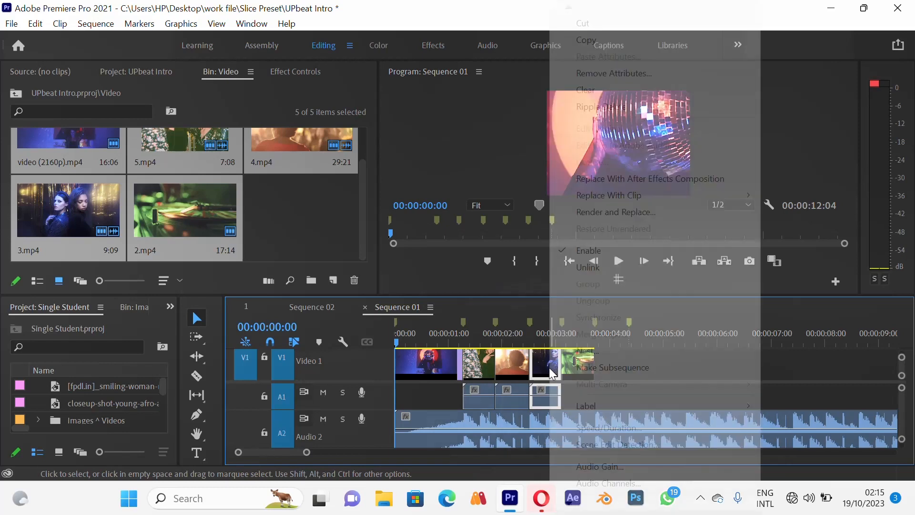
left_click(613, 271)
left_click(540, 399)
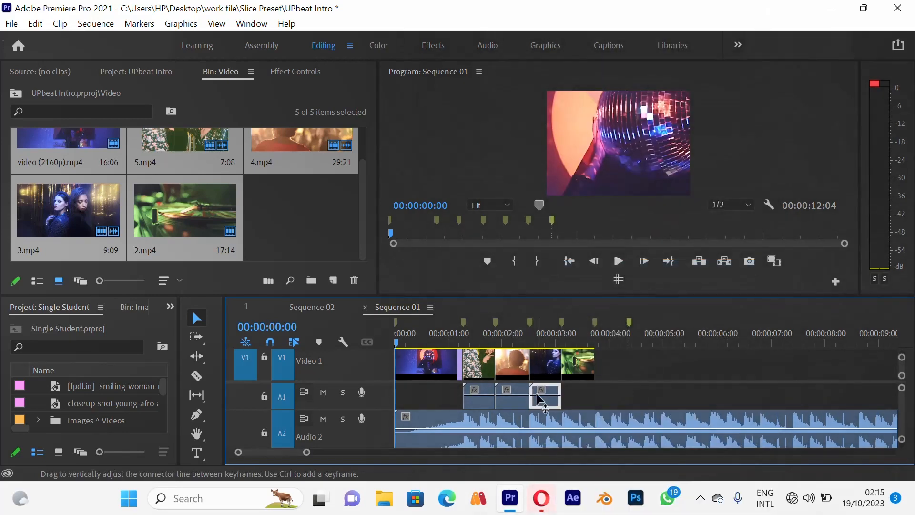
key("Delete")
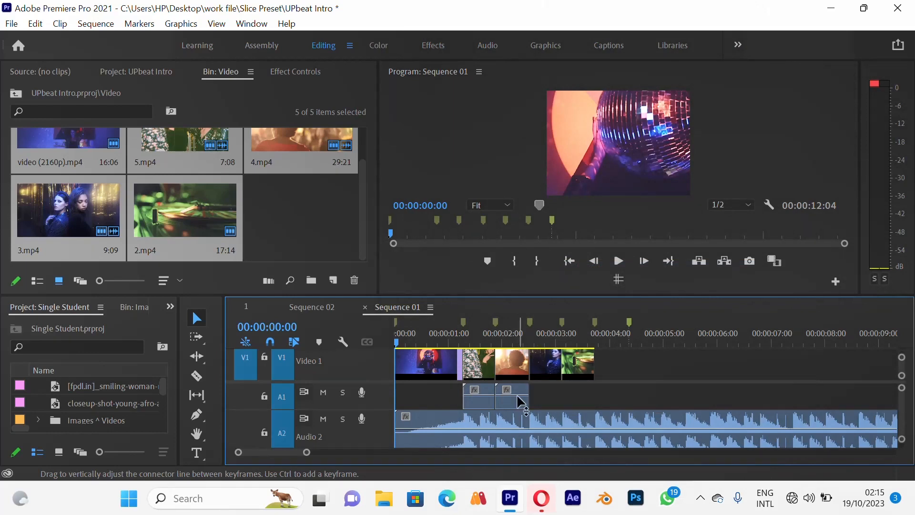
Delete the audio of 4.mp4 and 5.mp4 from Audio 1, and move the music clip from Audio 2 to Audio 1
left_click(517, 397)
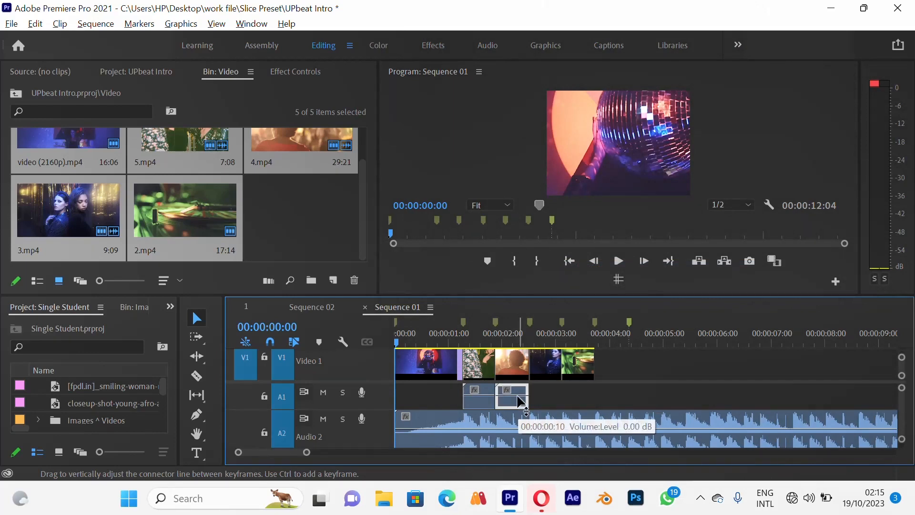
key("Delete")
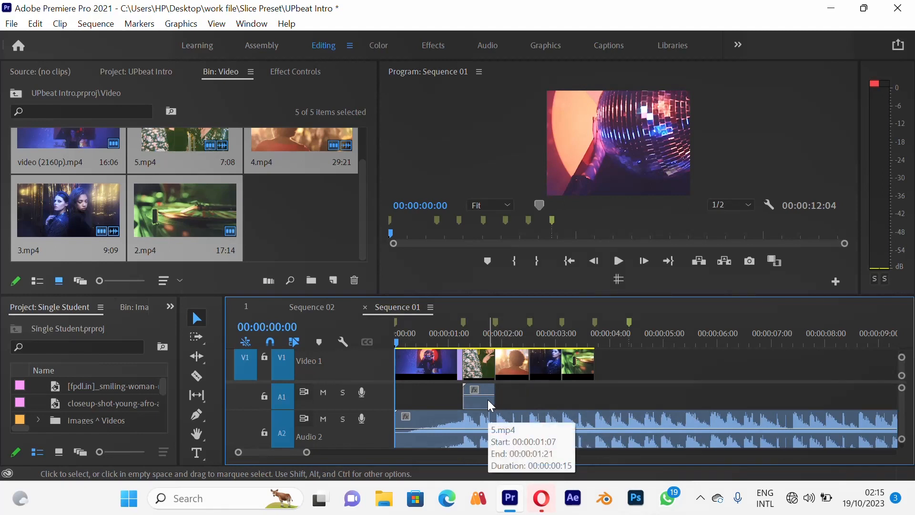
left_click(488, 399)
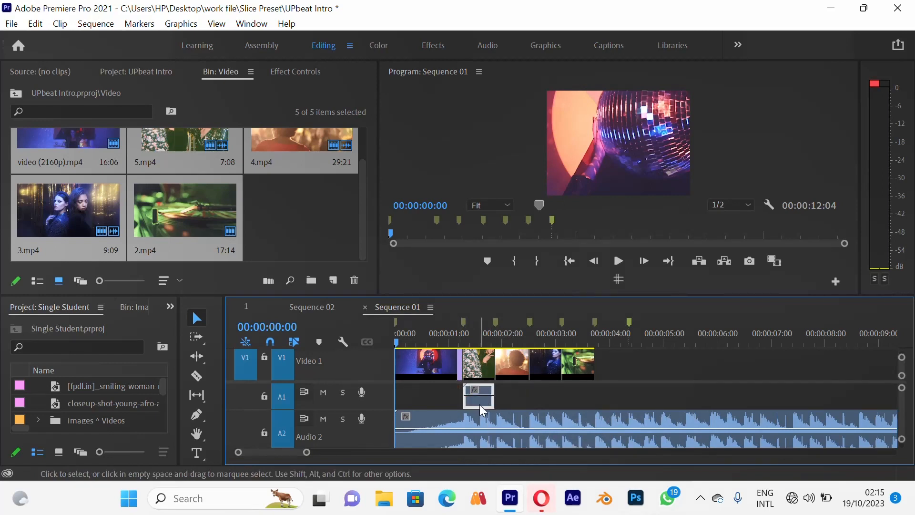
key("Delete")
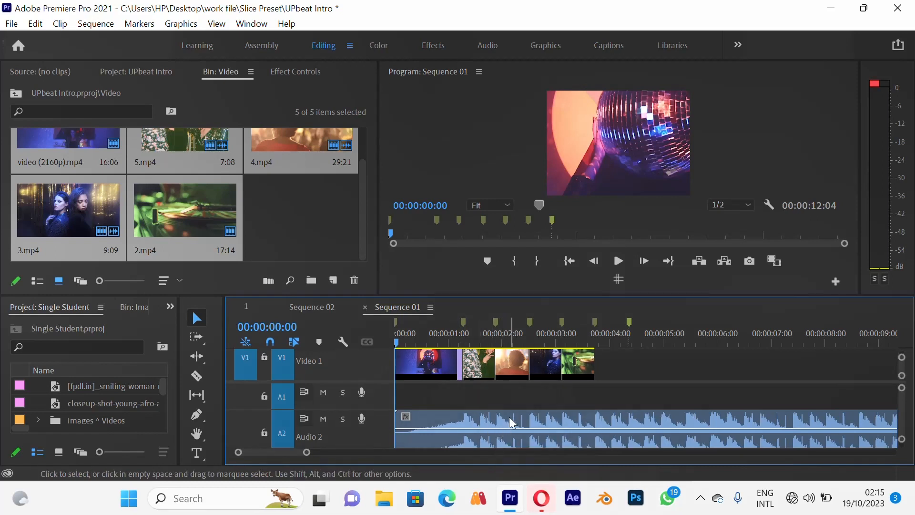
left_click_drag(509, 417, 509, 407)
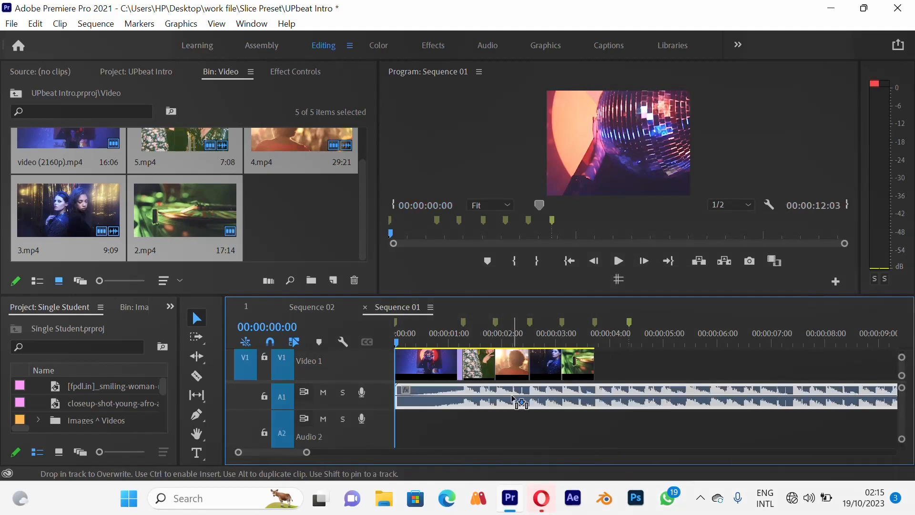
left_click(503, 421)
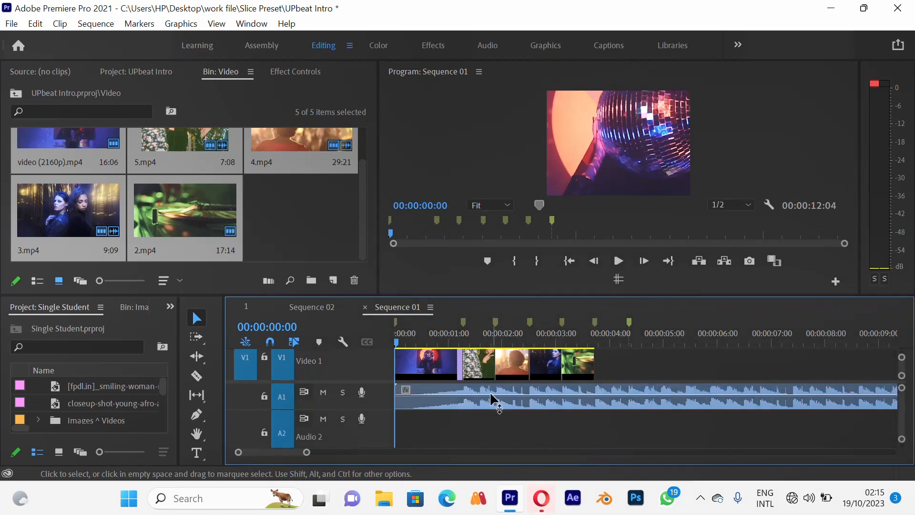
Enlarge the Audio 1 track in the maximized timeline and check the clip cuts against the beat markers
key("grave")
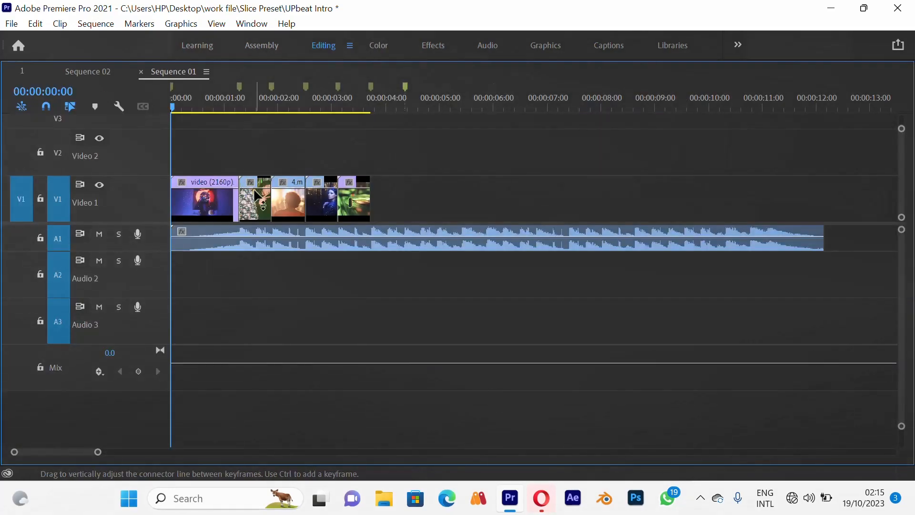
left_click_drag(161, 251, 160, 287)
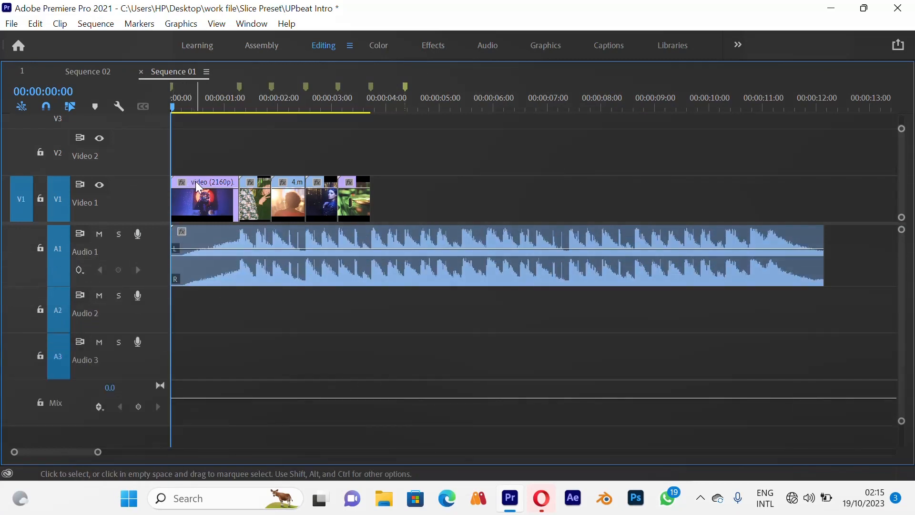
left_click(237, 87)
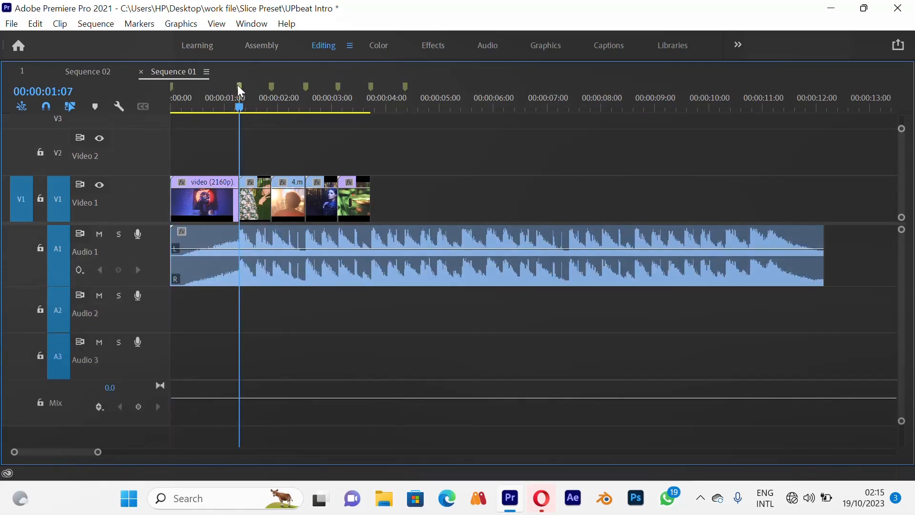
left_click(270, 88)
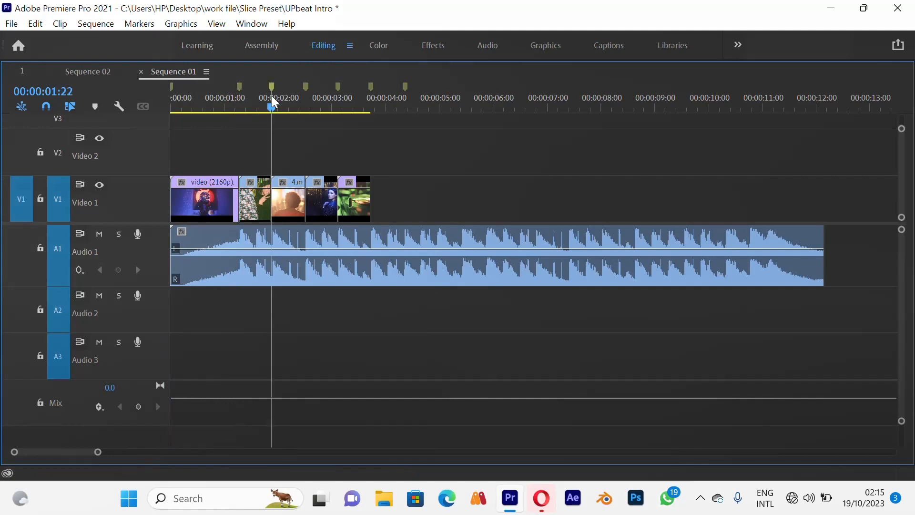
left_click_drag(299, 107, 307, 106)
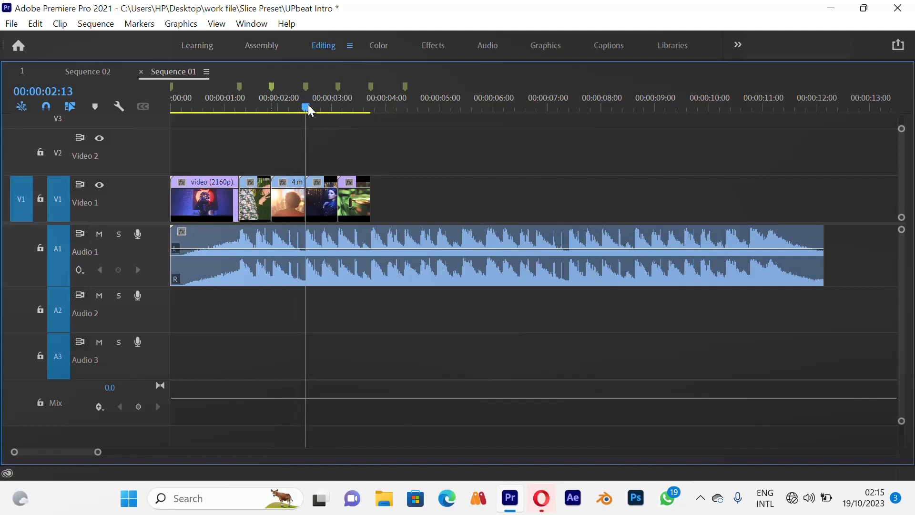
left_click(336, 109)
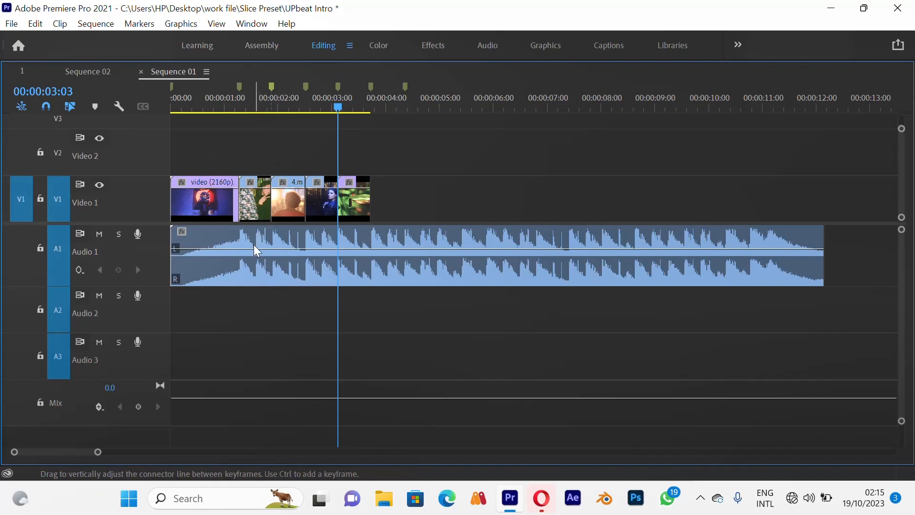
Lower the volume level of the music clip on Audio 1
left_click_drag(254, 246, 242, 263)
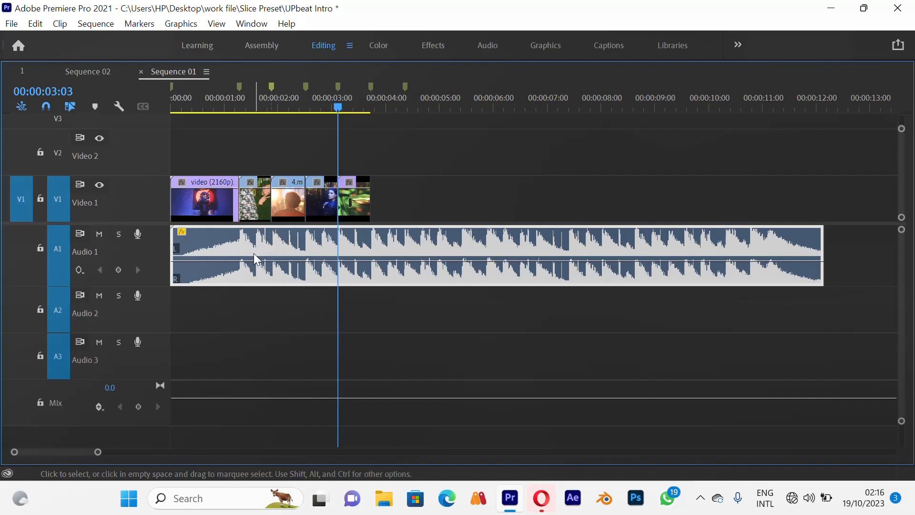
left_click_drag(251, 260, 251, 261)
Examine how the starts of 5.mp4, 4.mp4 and 3.mp4 align with their markers and the music waveform
left_click_drag(207, 109, 185, 114)
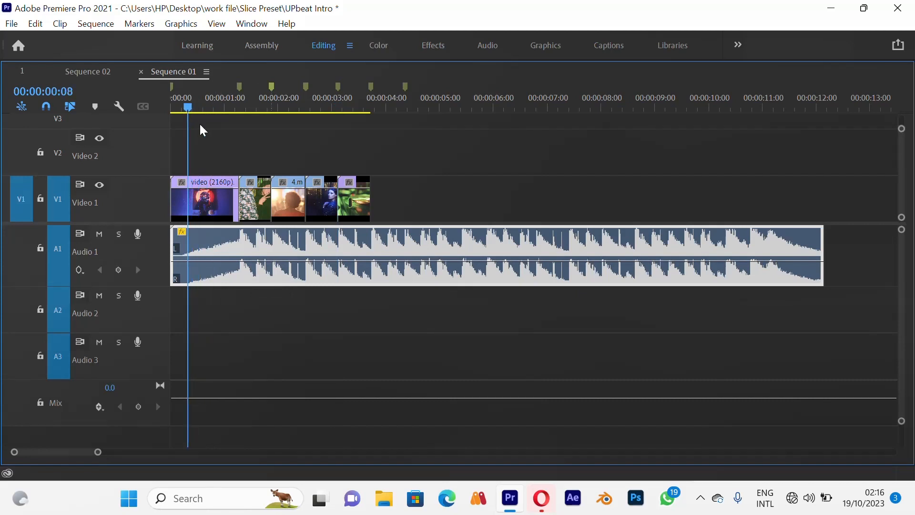
left_click(263, 132)
key("=")
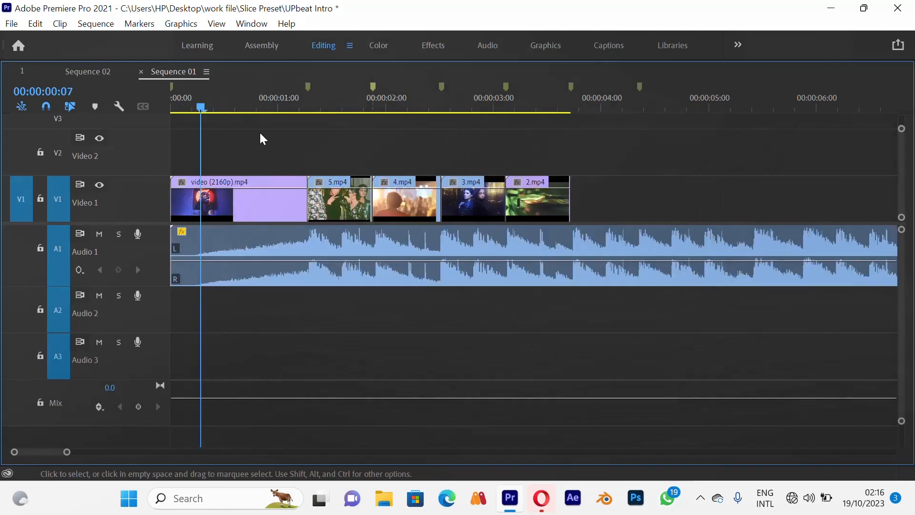
key("=")
left_click(437, 103)
left_click(446, 97)
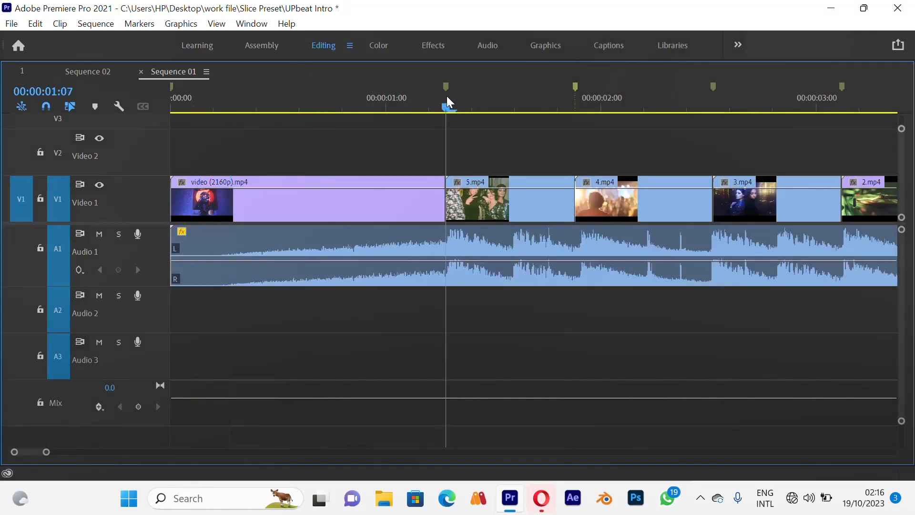
left_click(576, 91)
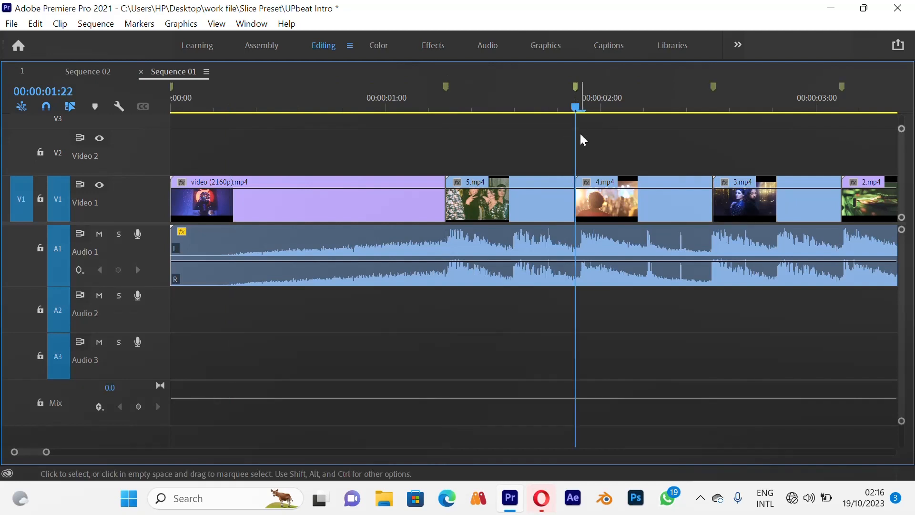
left_click(717, 104)
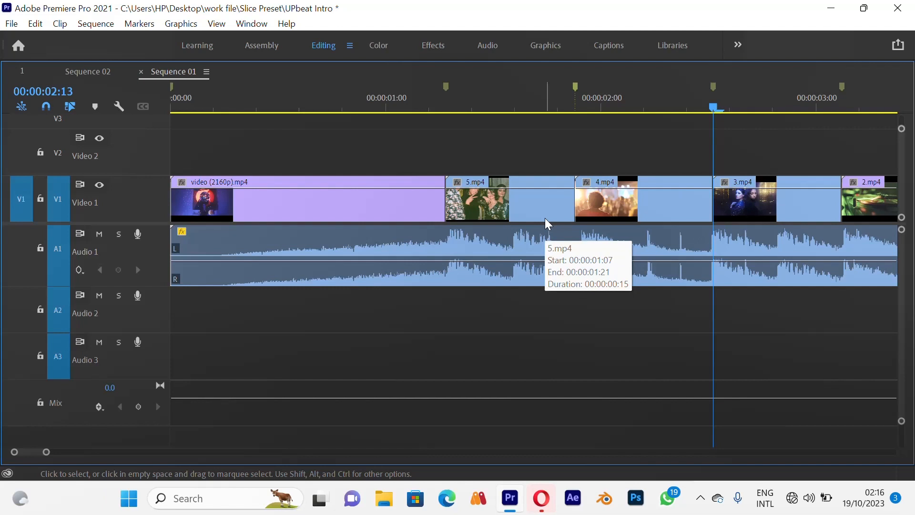
Return the timeline to its normal size, minimize all tracks, and deselect the Video bin clips
key("grave")
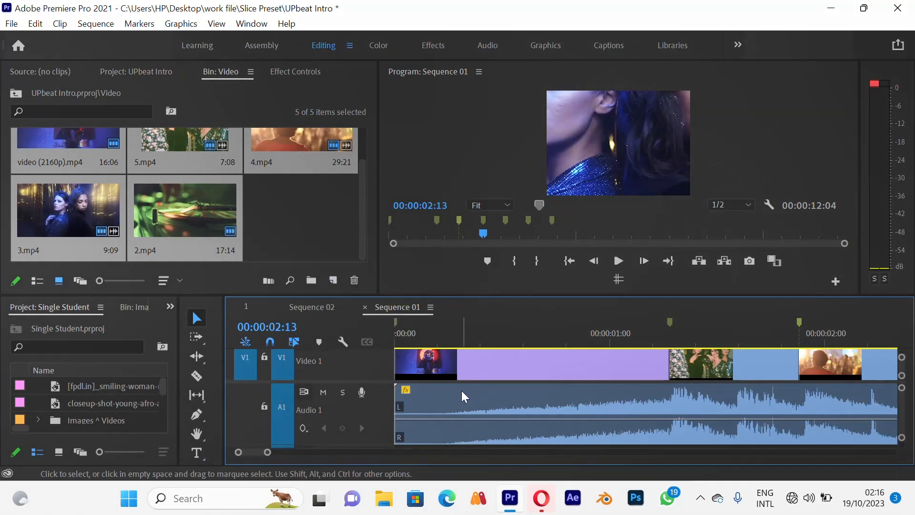
left_click(343, 341)
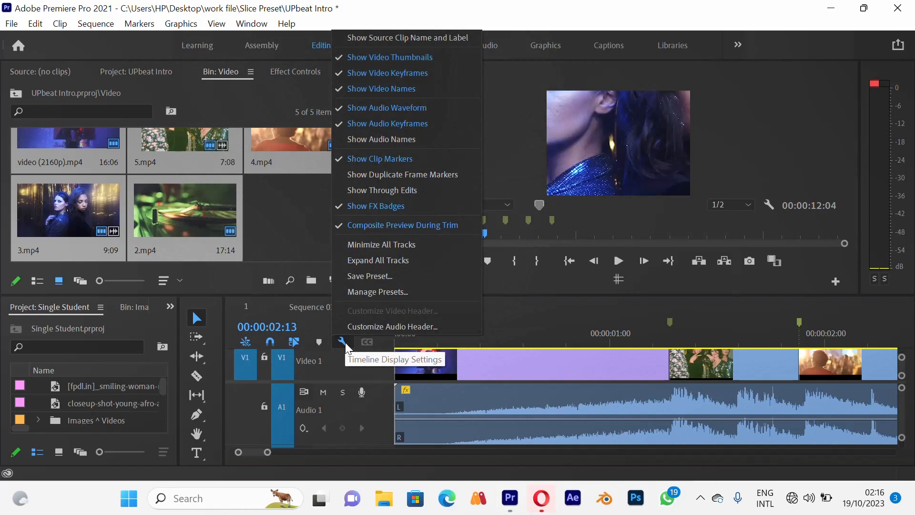
left_click(386, 246)
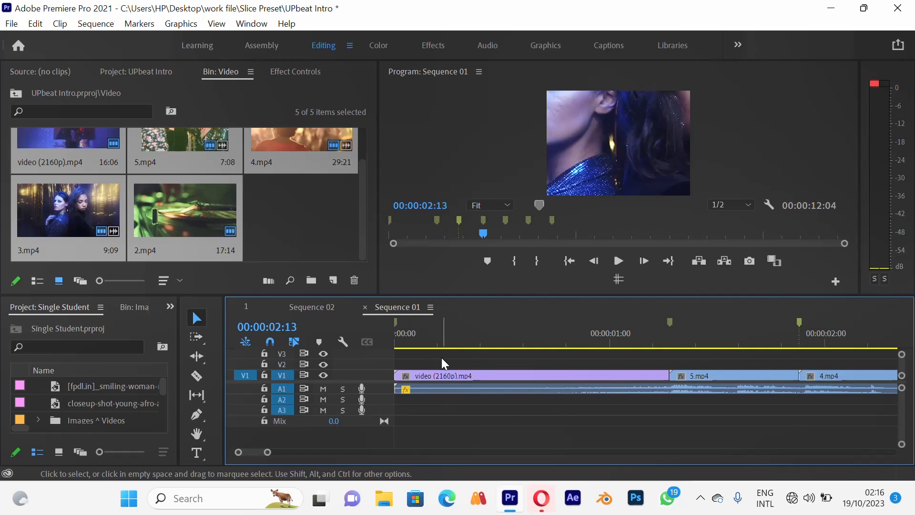
left_click(312, 226)
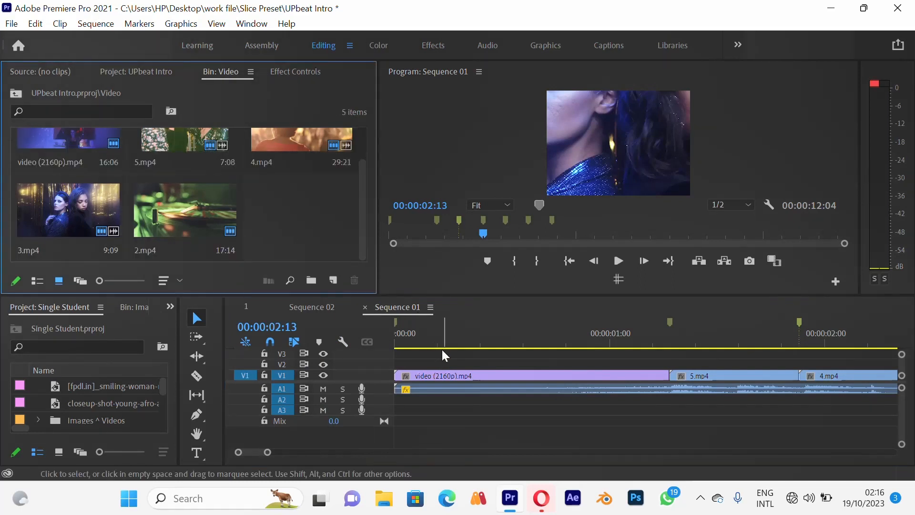
Fit the whole sequence in the timeline, widen the Program Monitor, and play Sequence 01 from near its start
left_click(428, 340)
key("backslash")
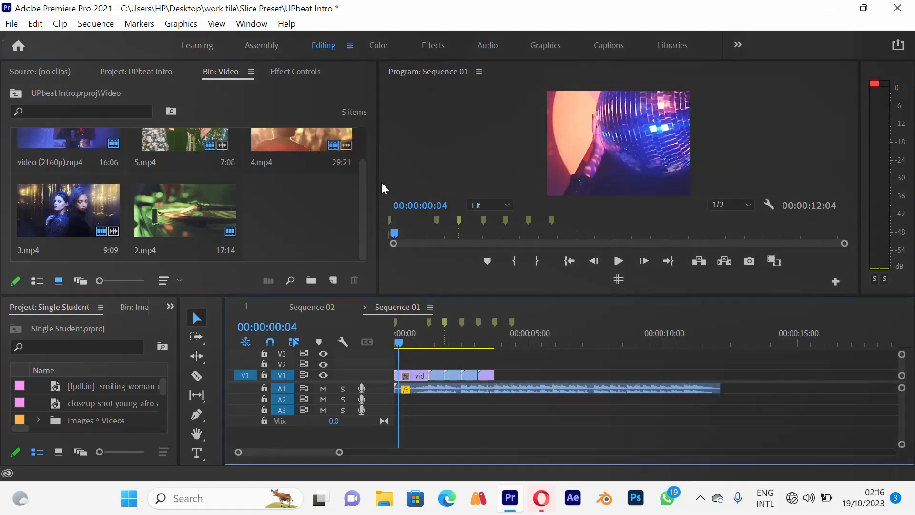
left_click_drag(379, 170, 285, 179)
key("space")
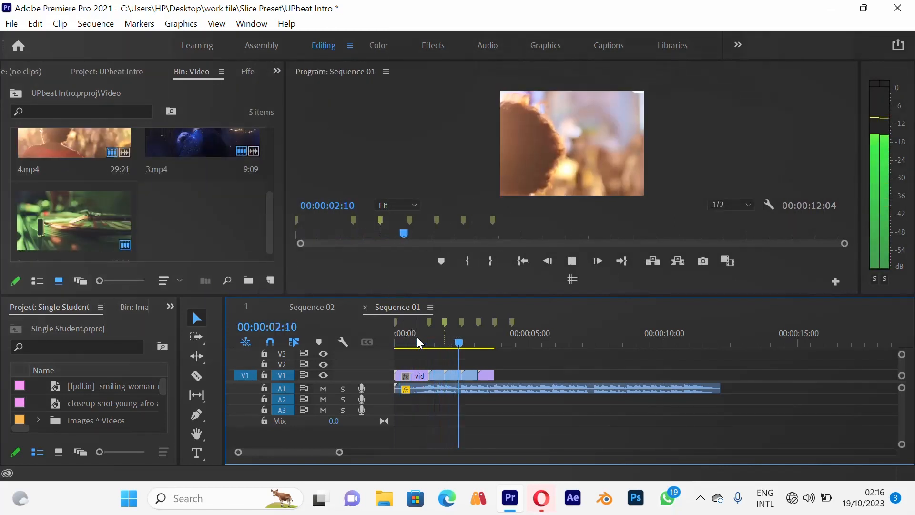
key("space")
left_click_drag(428, 347, 401, 365)
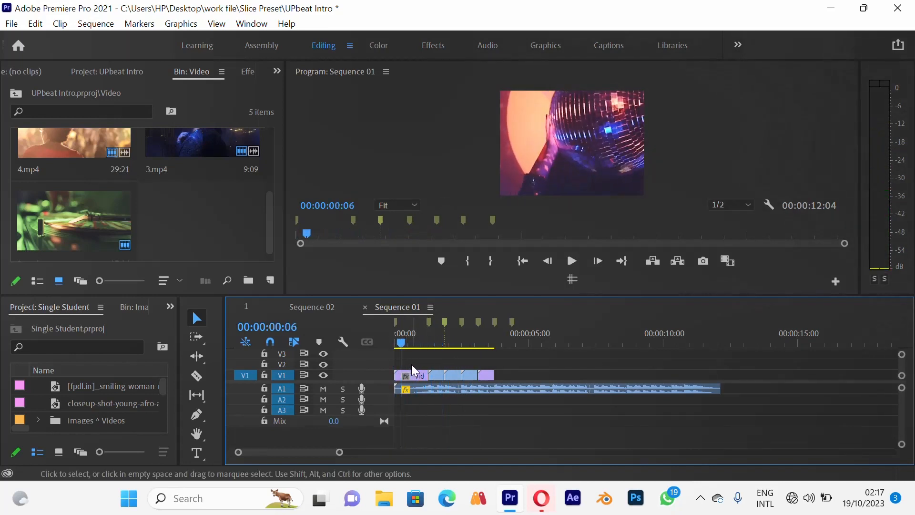
Examine the framing of video (2160p).mp4, 5.mp4, 4.mp4 and 3.mp4 in the Program Monitor
key("equal")
key("equal")
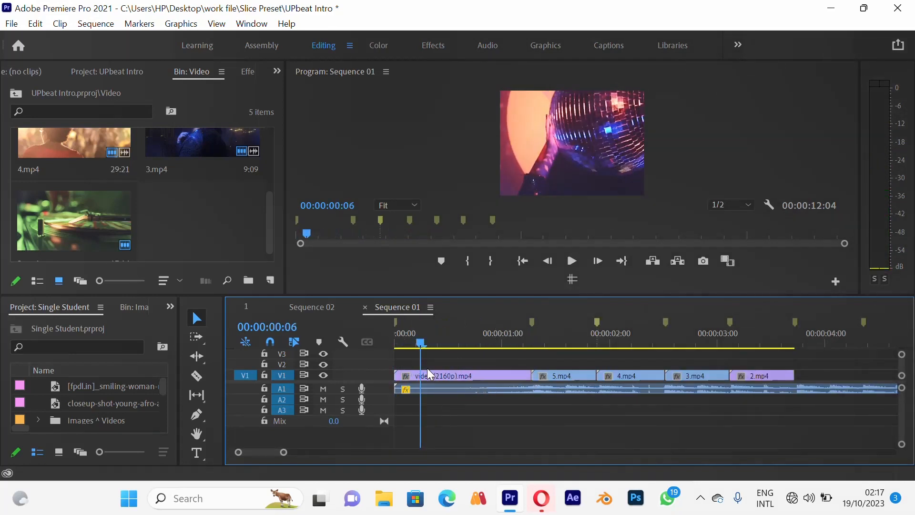
left_click(344, 341)
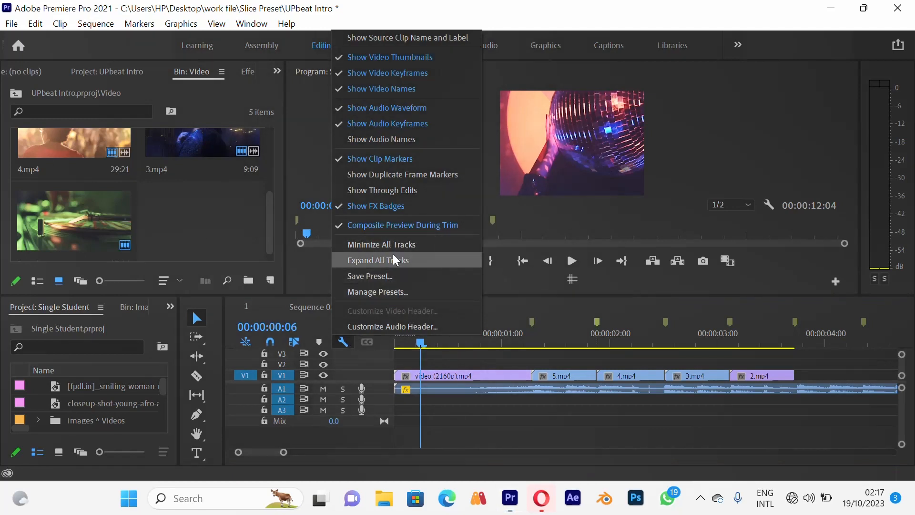
left_click(444, 404)
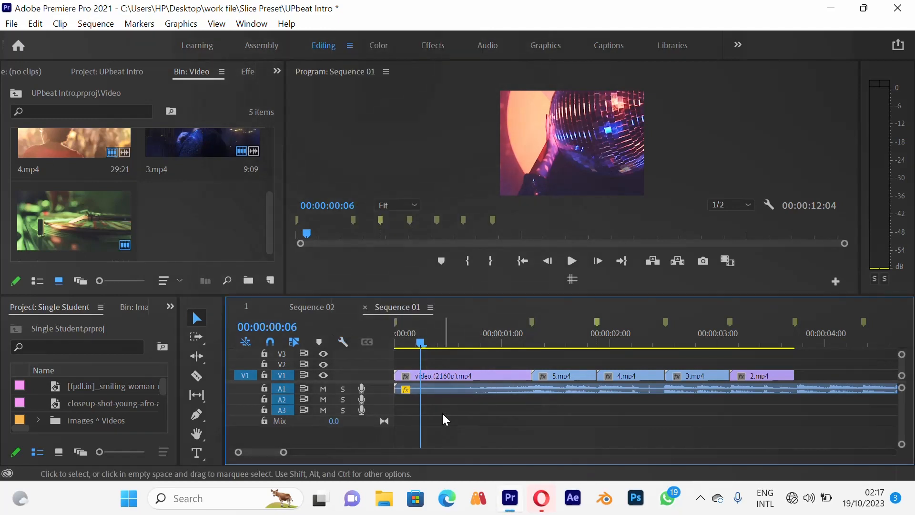
left_click(426, 372)
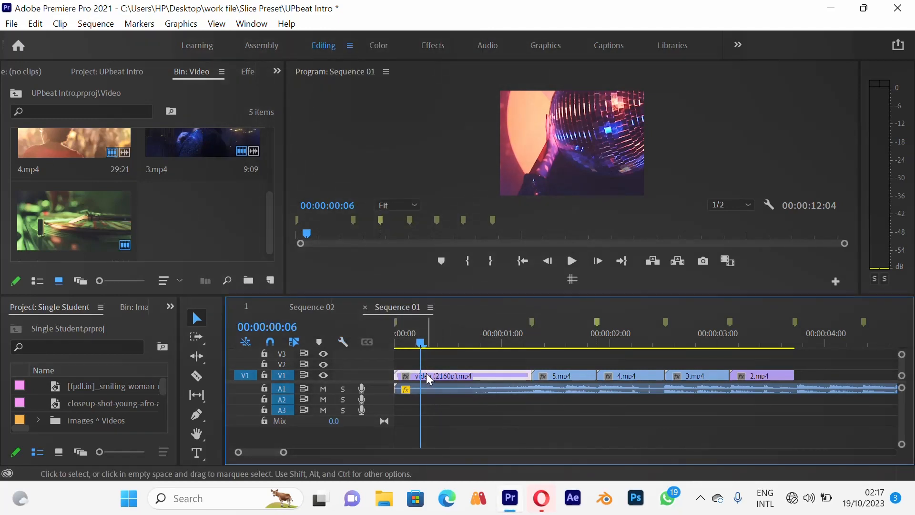
left_click(489, 341)
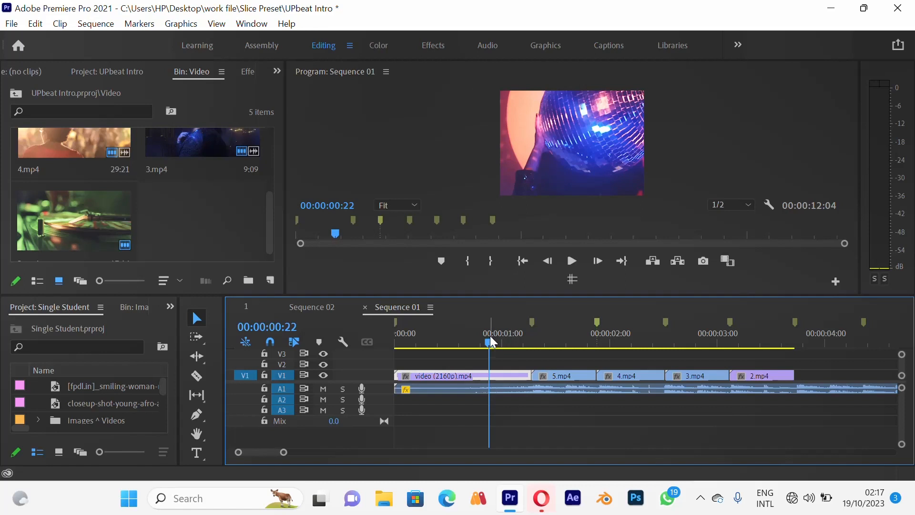
left_click(559, 339)
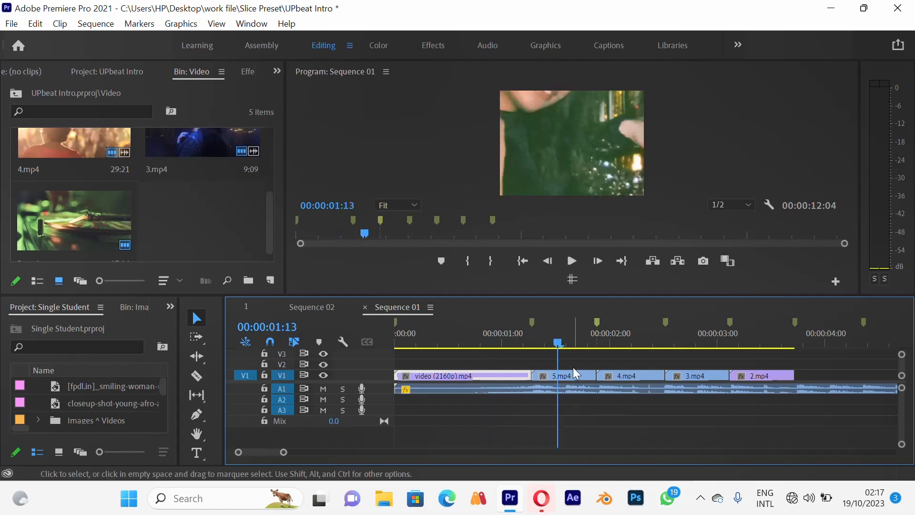
left_click(625, 341)
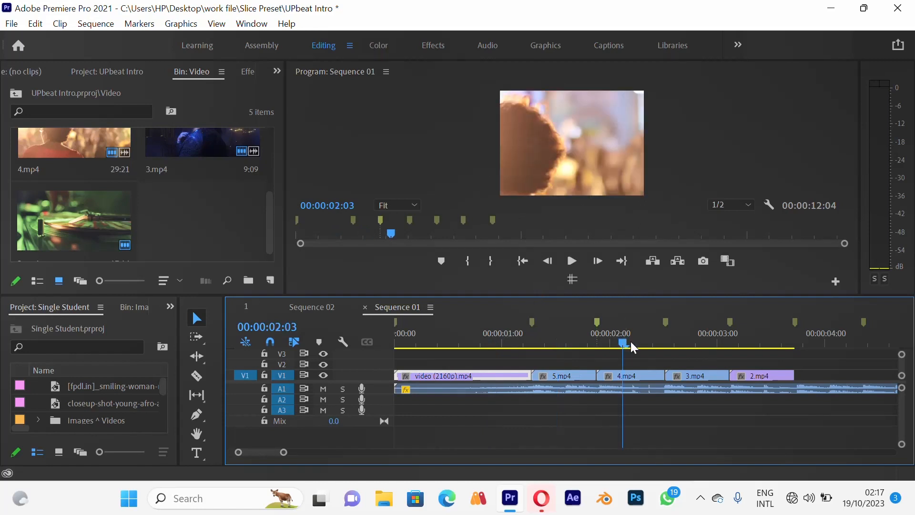
left_click(696, 343)
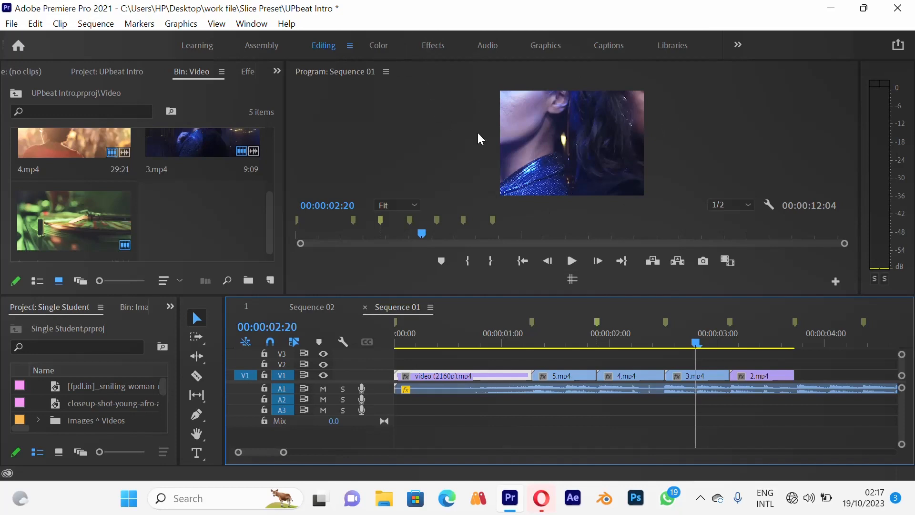
left_click(91, 24)
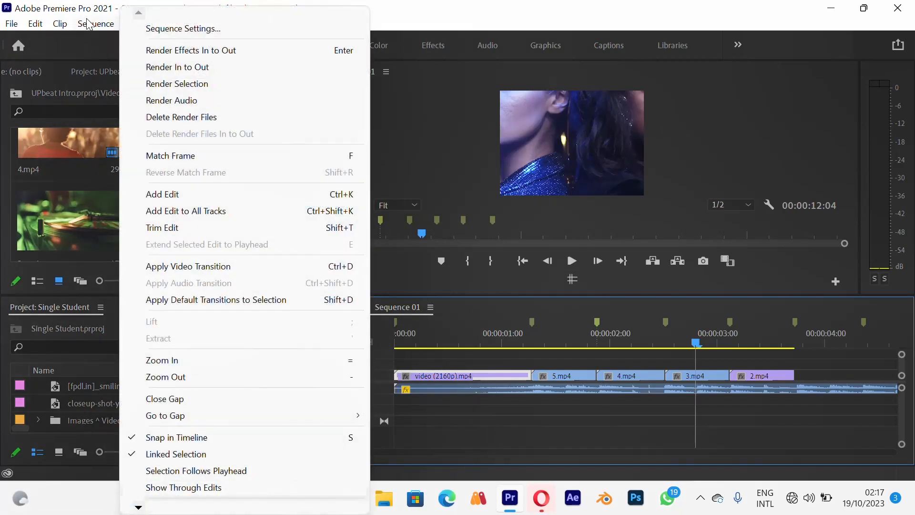
left_click(176, 30)
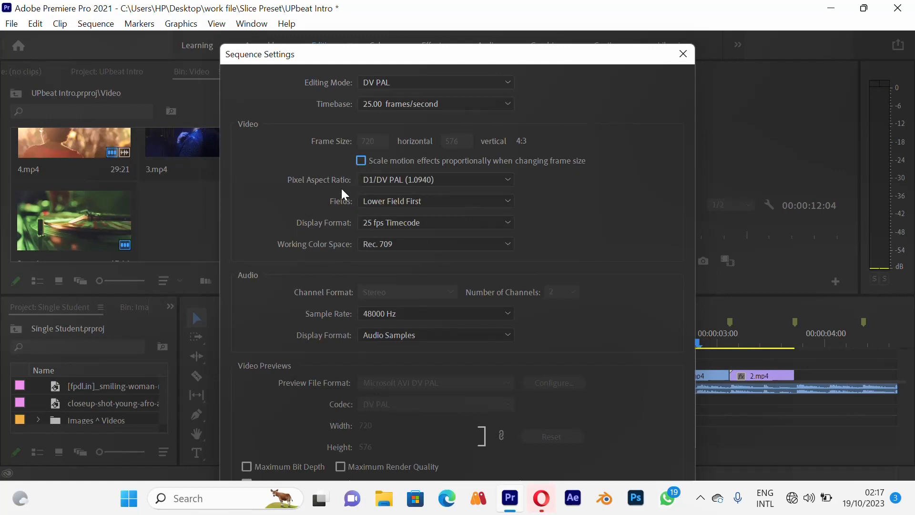
left_click(458, 86)
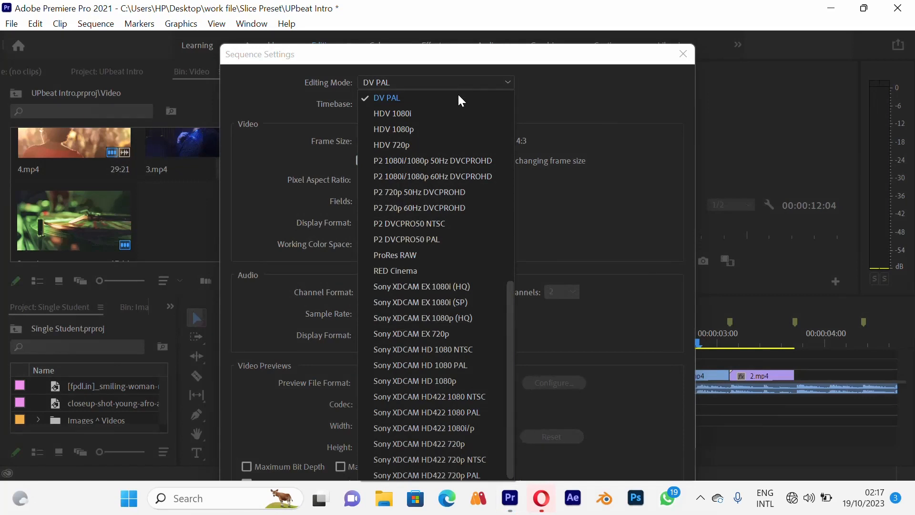
left_click(447, 381)
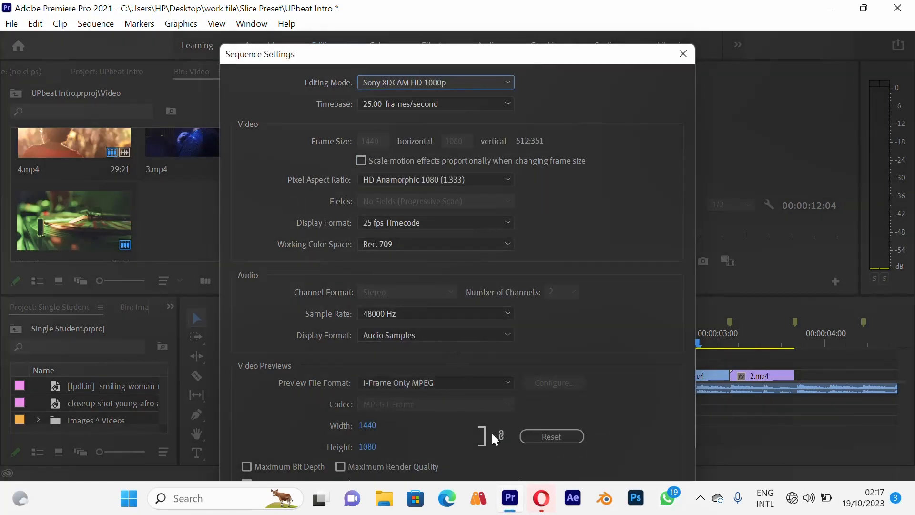
left_click(369, 425)
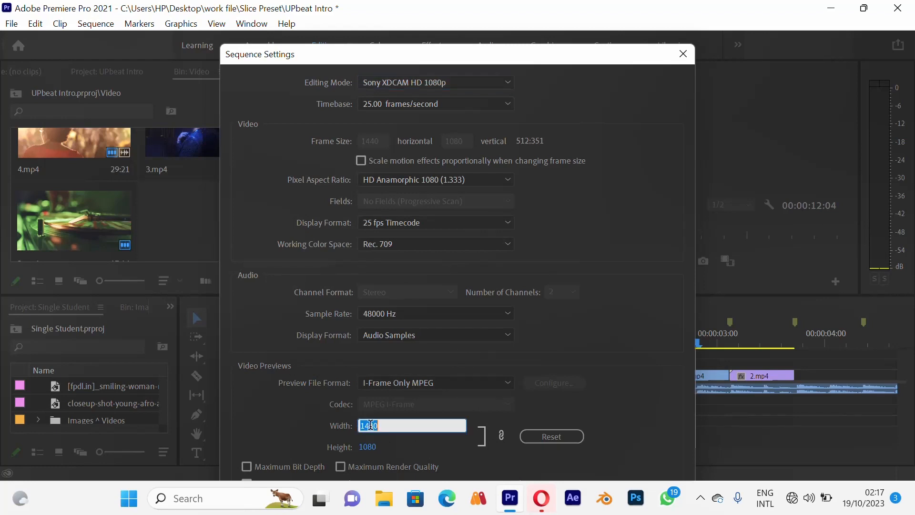
type("1920")
left_click(278, 415)
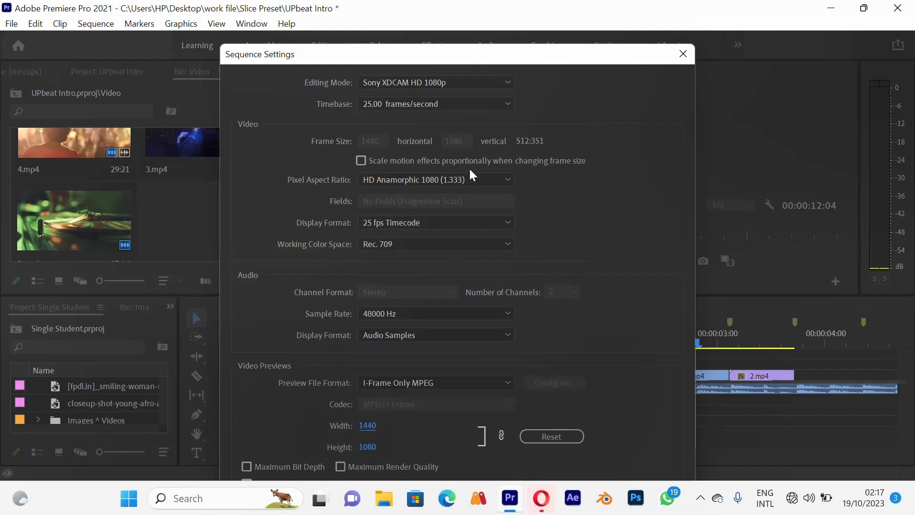
left_click(688, 59)
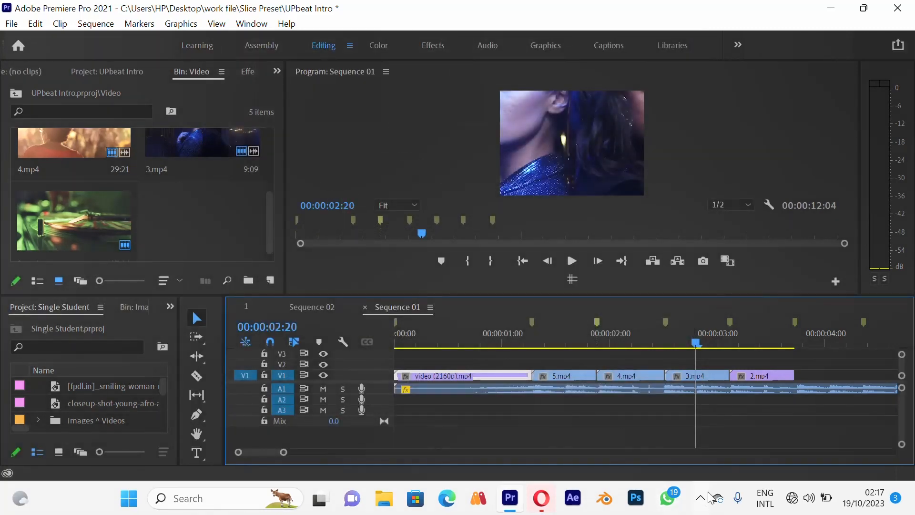
left_click(701, 498)
left_click(702, 431)
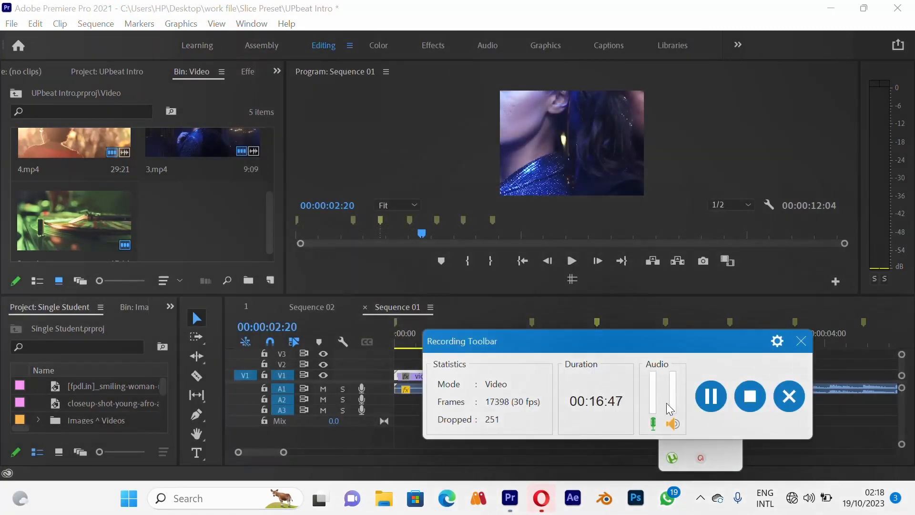
Change Sequence 01's editing mode to AVCHD 1080p square pixel in the sequence settings and apply it
left_click(705, 497)
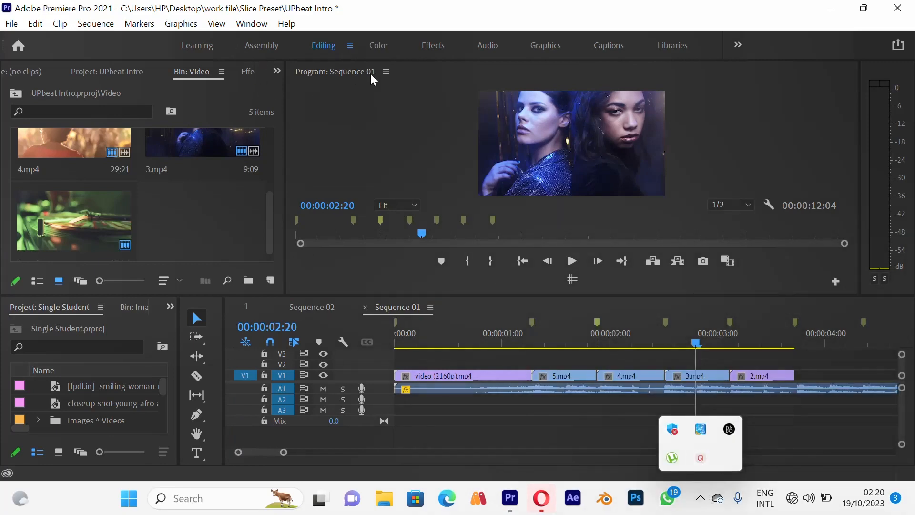
left_click(101, 24)
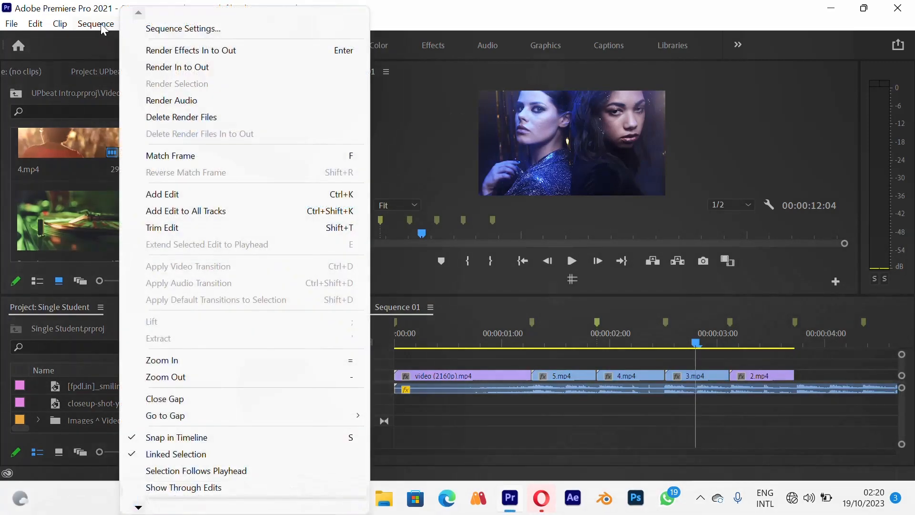
left_click(176, 28)
left_click(420, 82)
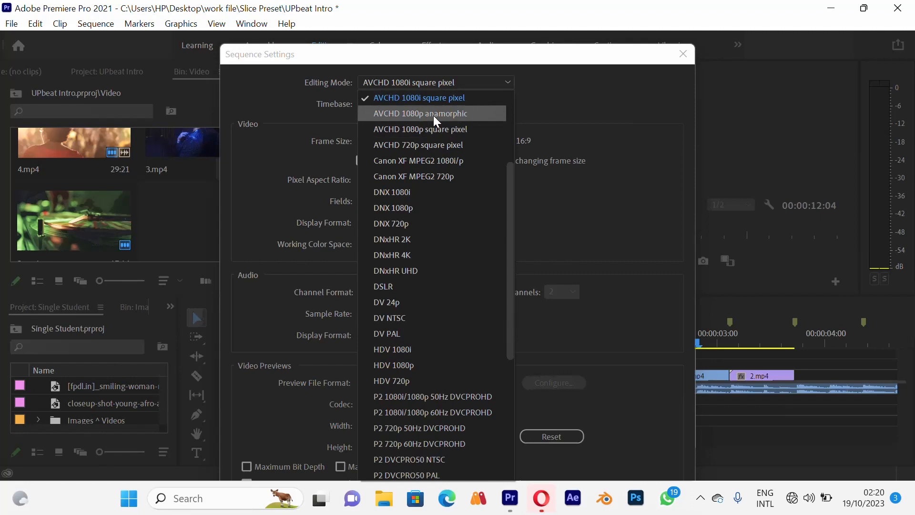
left_click(436, 129)
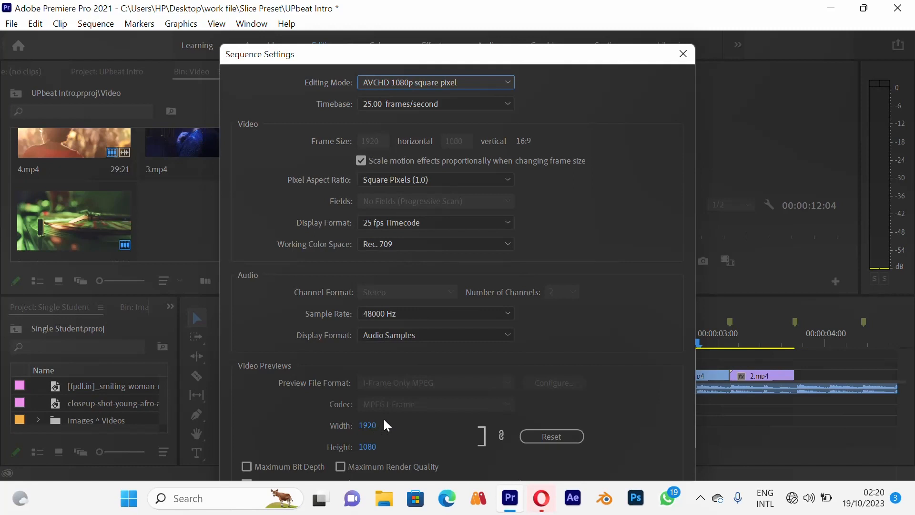
key("Return")
left_click(525, 351)
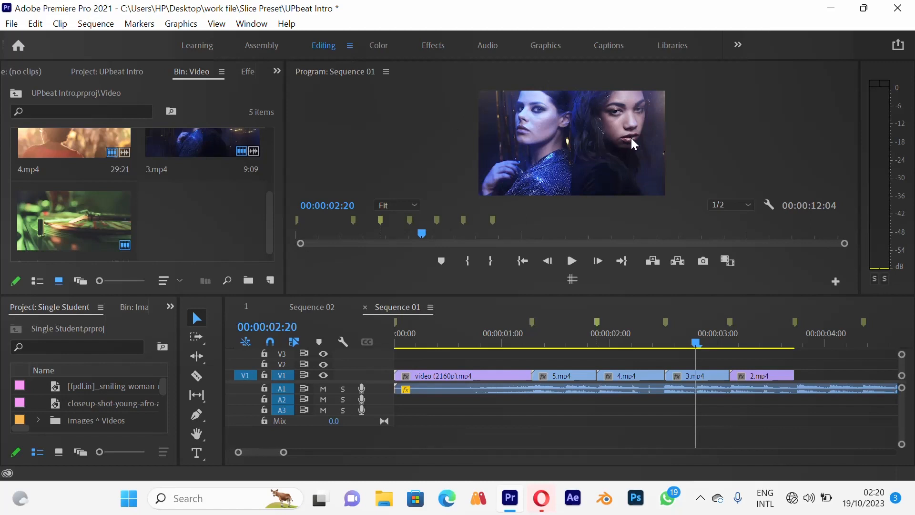
Show the effect controls for video (2160p).mp4 on V1 and set its scale to 50
left_click(568, 371)
left_click(566, 347)
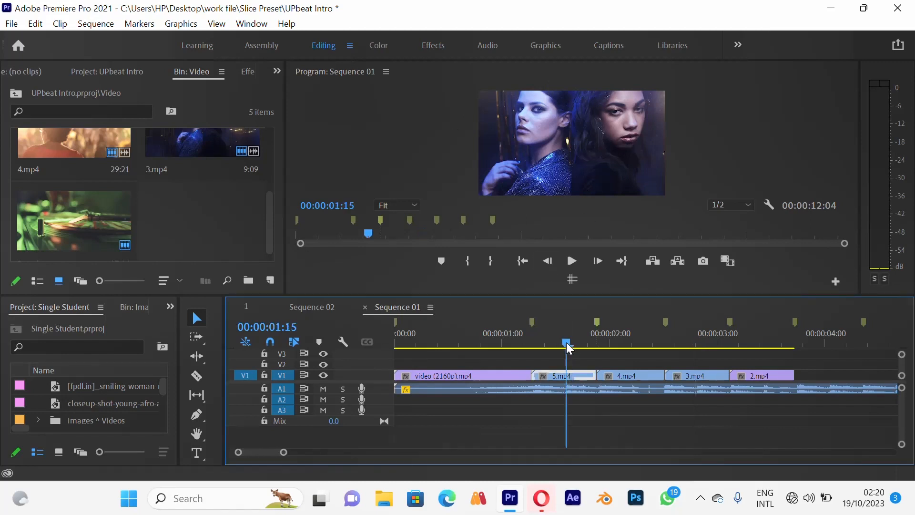
left_click_drag(566, 342, 501, 345)
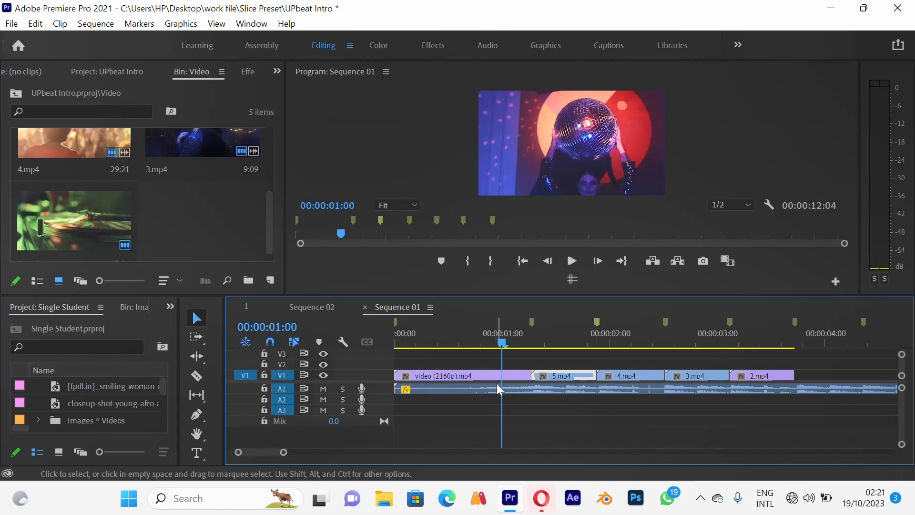
left_click(505, 373)
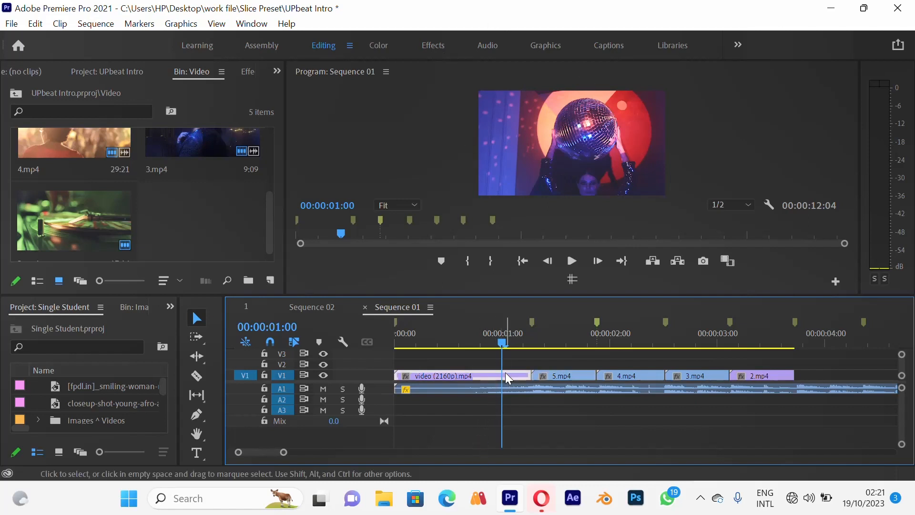
left_click(41, 72)
left_click(276, 71)
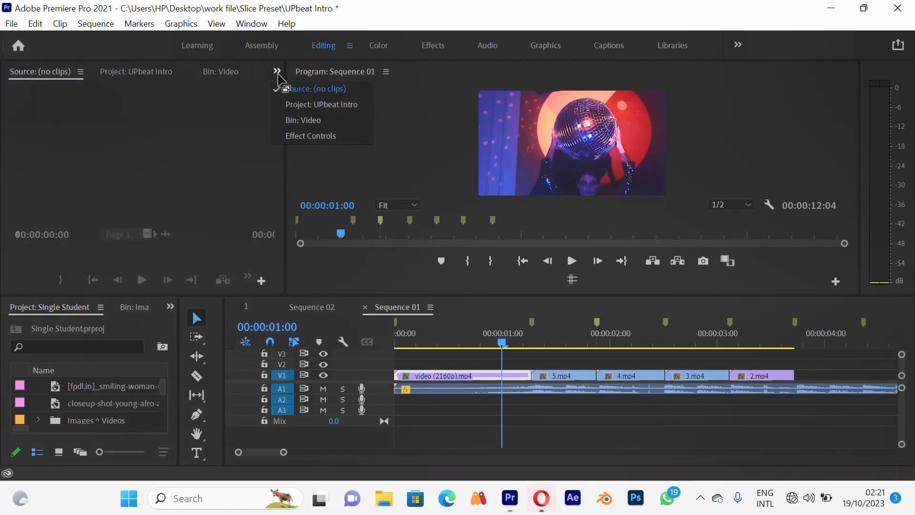
left_click(301, 134)
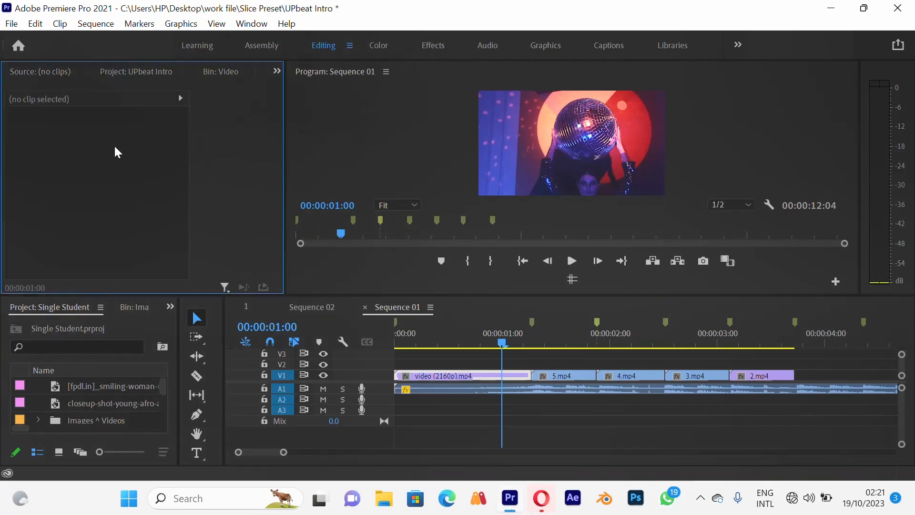
left_click(470, 376)
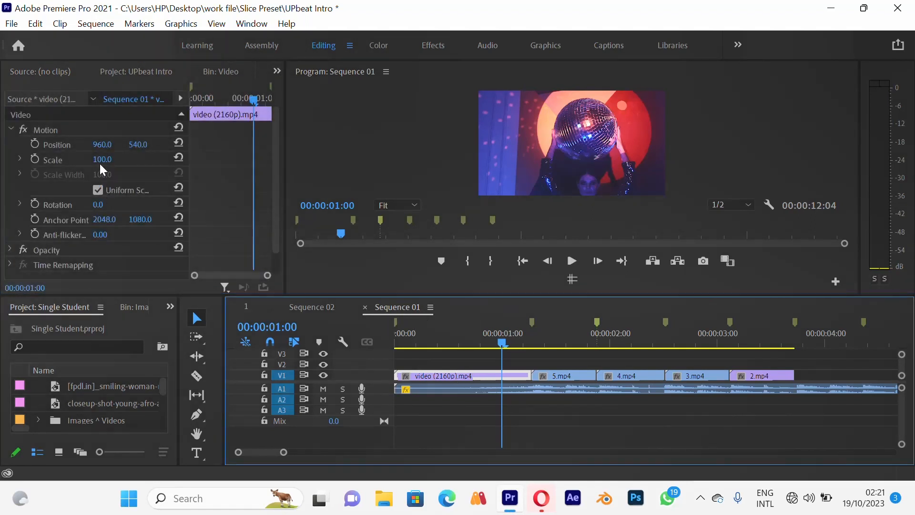
left_click(111, 158)
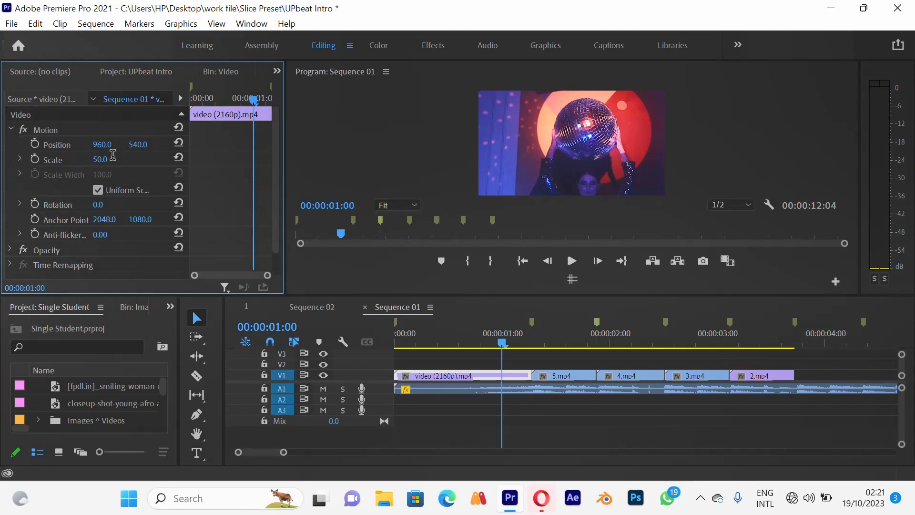
Scale 5.mp4 on V1 to 64 so that it fills the frame
left_click(553, 342)
left_click(562, 374)
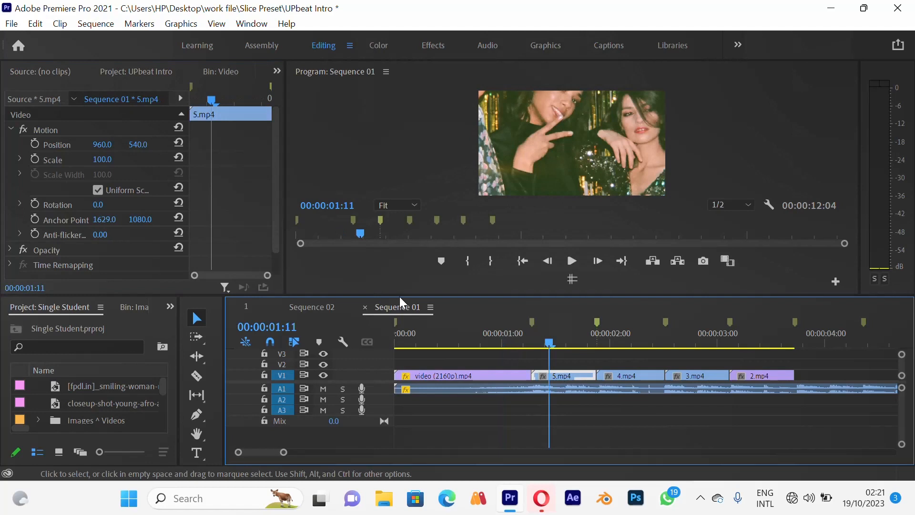
left_click(113, 159)
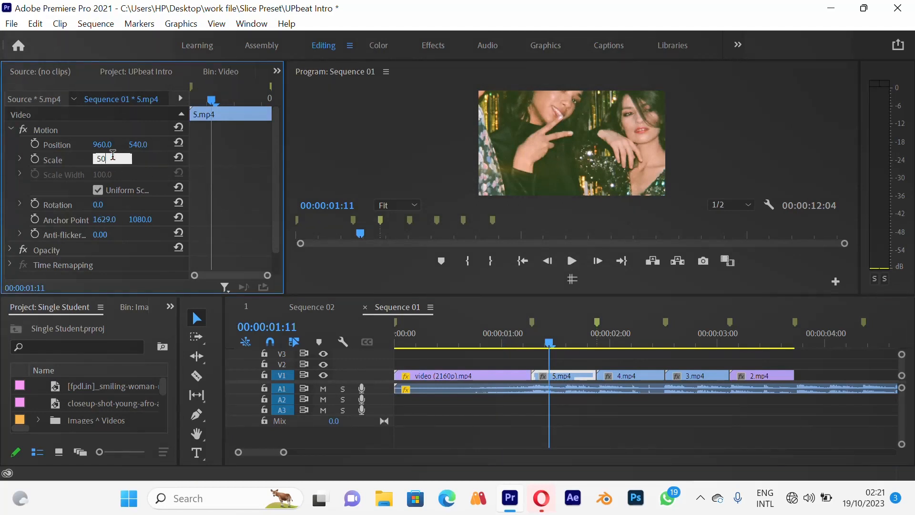
type("50")
key("Return")
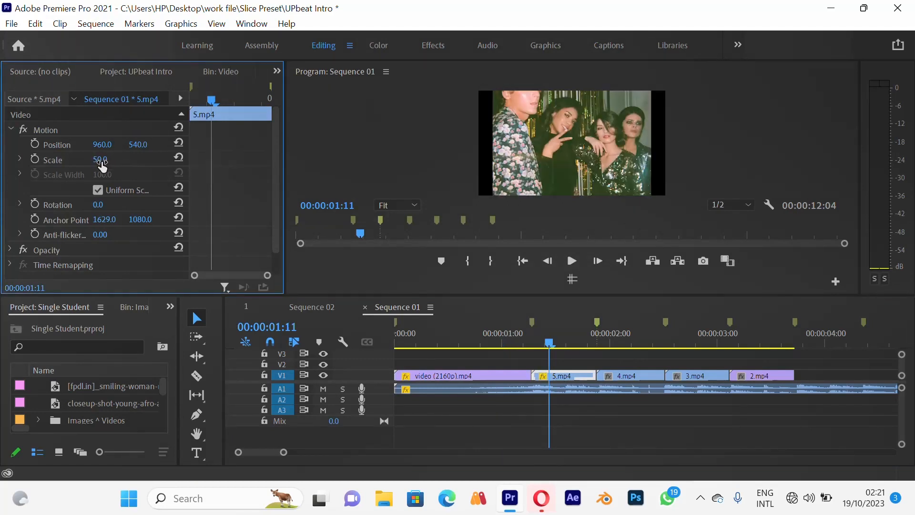
left_click_drag(102, 162, 116, 162)
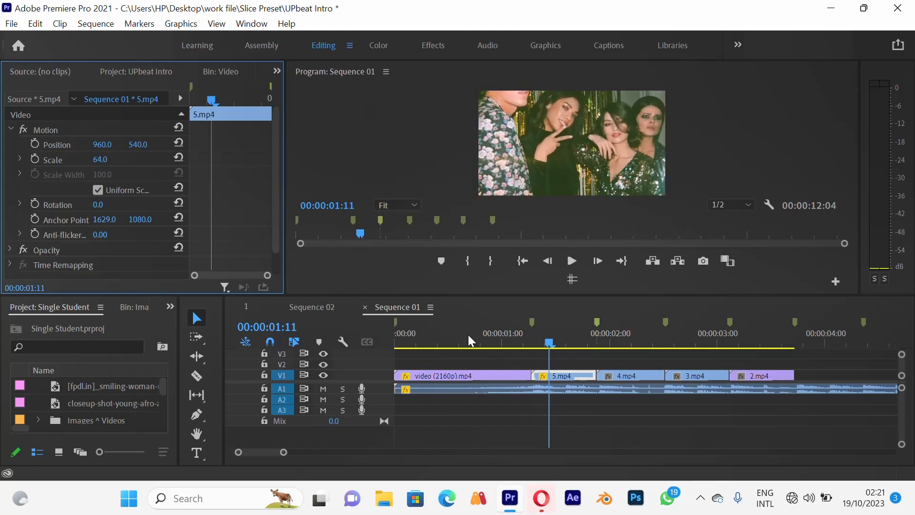
Try a scale of 50 on 4.mp4 and undo it
left_click(627, 344)
left_click(630, 379)
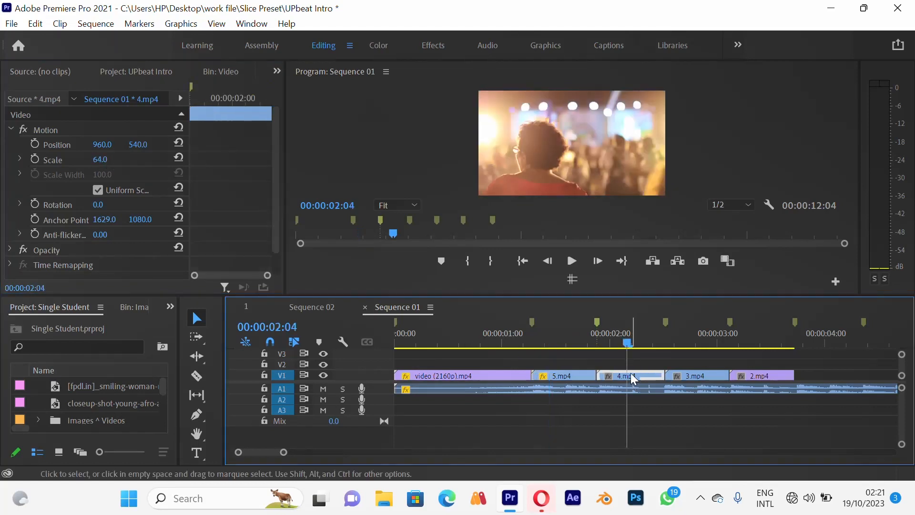
left_click(113, 160)
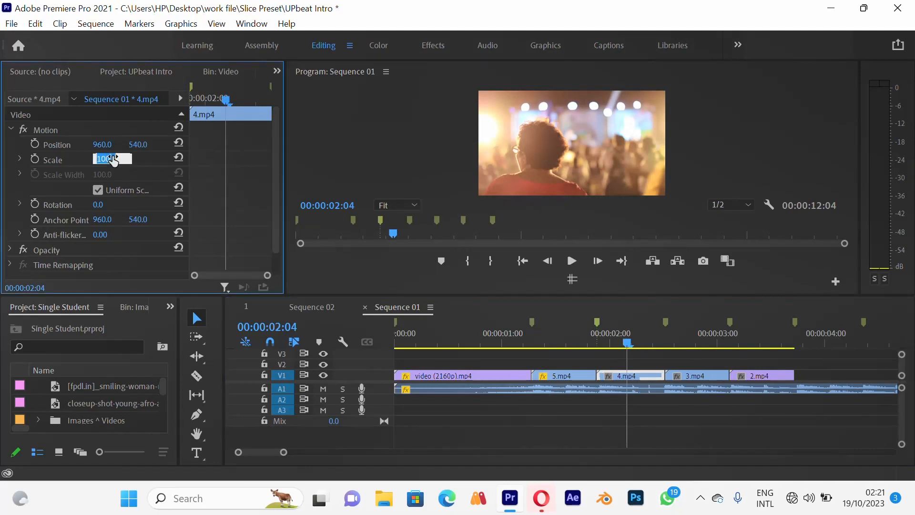
type("54")
type("0")
key("Return")
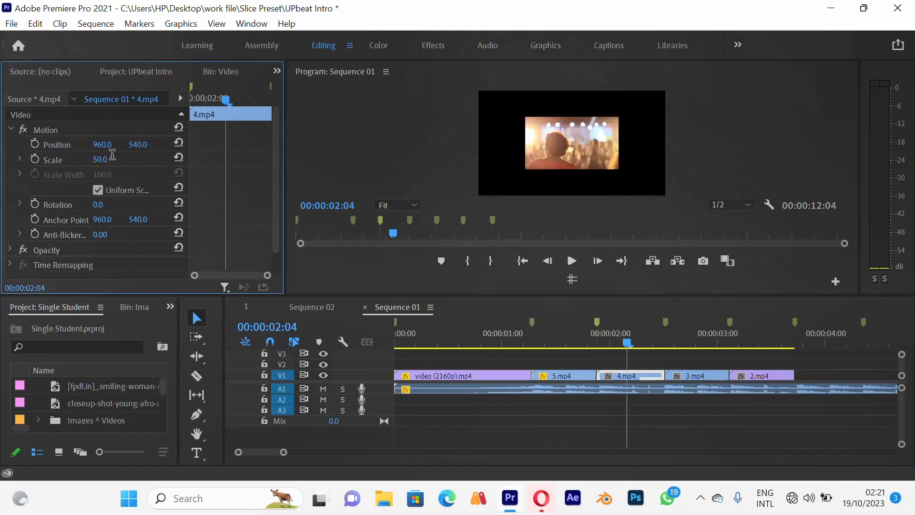
key("ctrl+z")
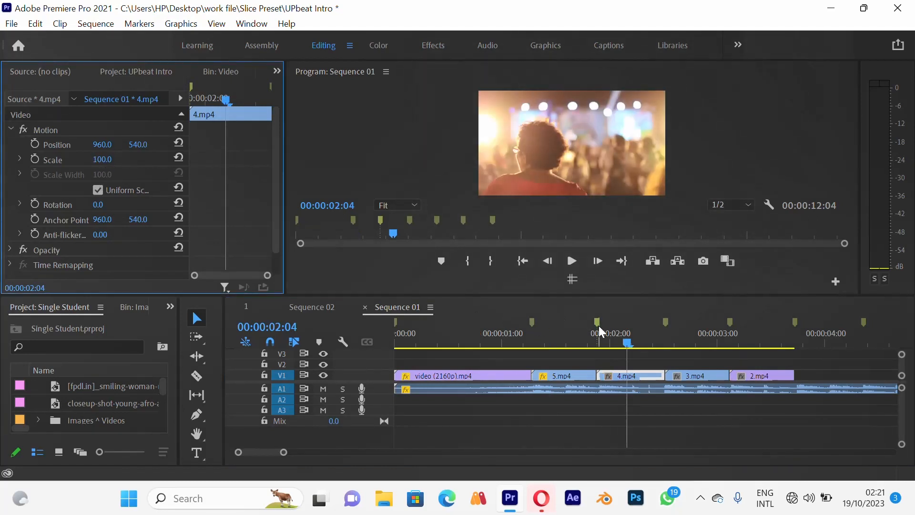
Scale 3.mp4 on V1 down to 52
left_click(673, 341)
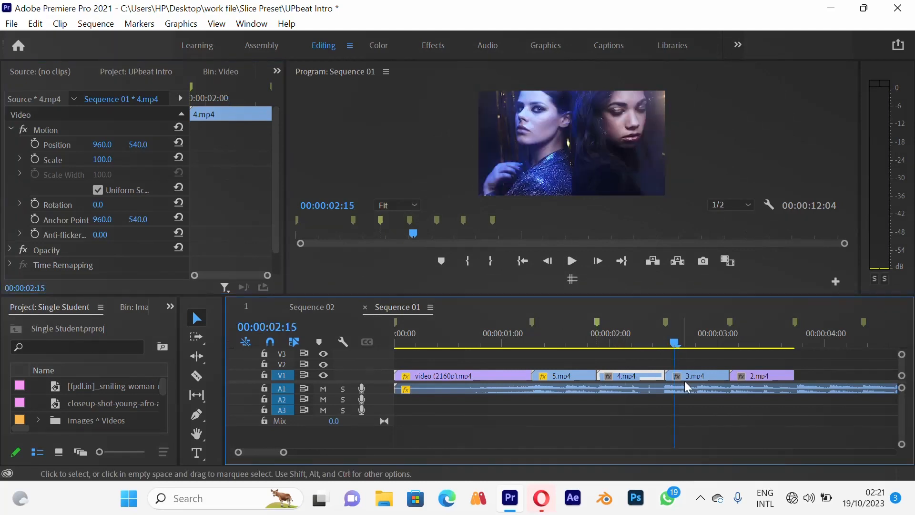
left_click(688, 374)
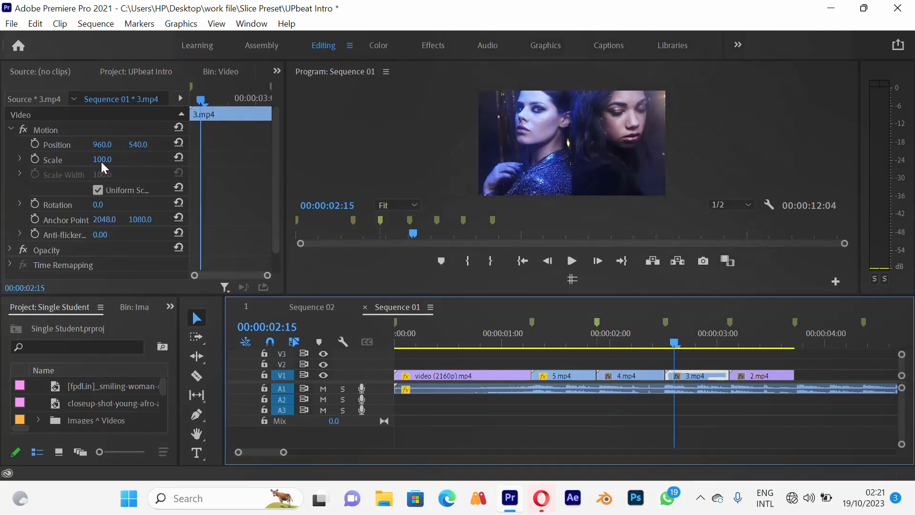
left_click_drag(101, 162, 67, 175)
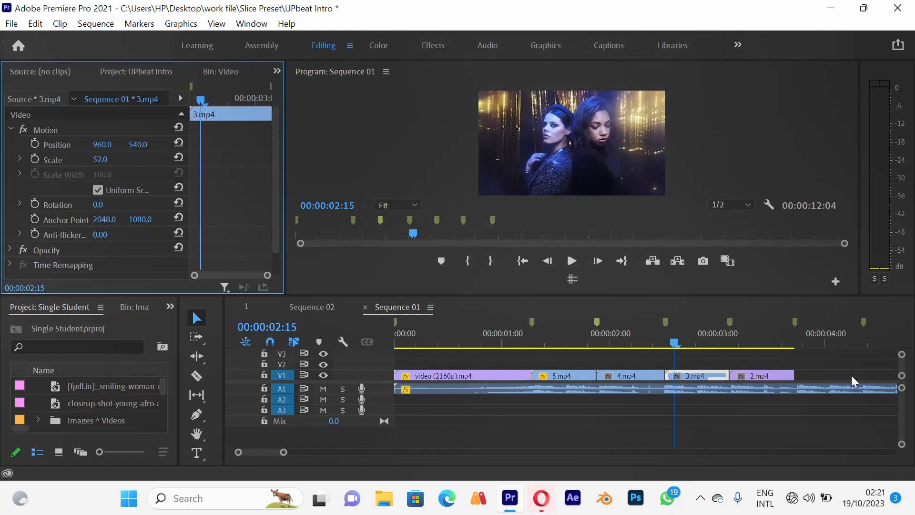
Scale 2.mp4 down to 56, deselect it, and move the playhead to its end at 00:00:03:18
left_click(770, 337)
left_click(774, 375)
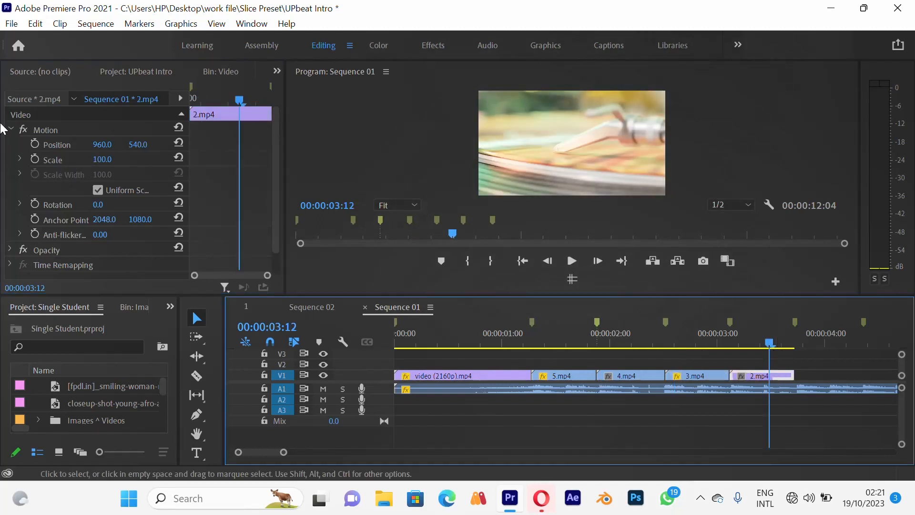
left_click(91, 164)
left_click_drag(91, 164, 67, 175)
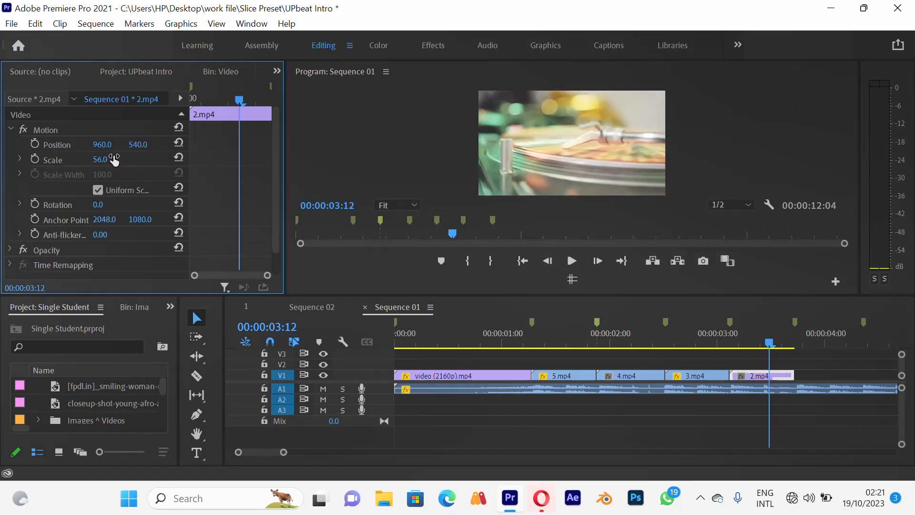
left_click(793, 350)
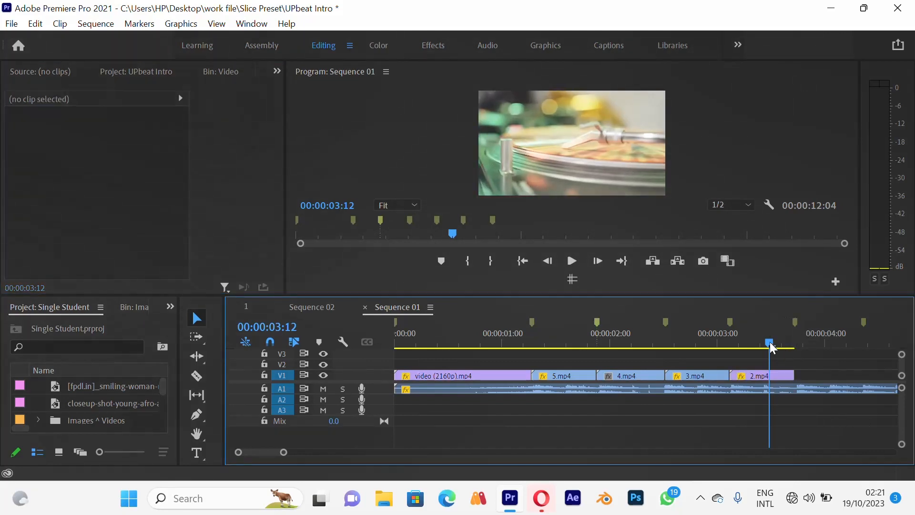
left_click_drag(770, 343, 795, 335)
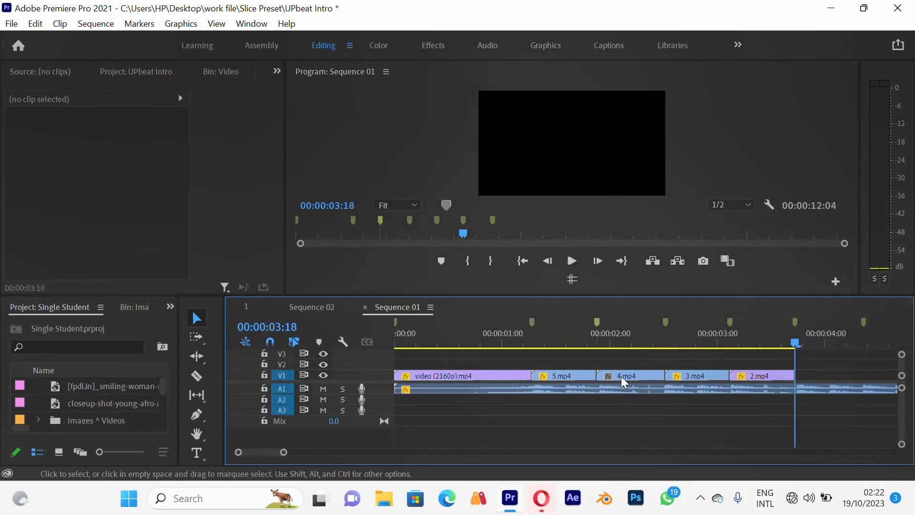
Open the timeline clip 5.mp4 in the Source Monitor at frame 00:00:00:10 and show more of its time ruler
left_click(568, 376)
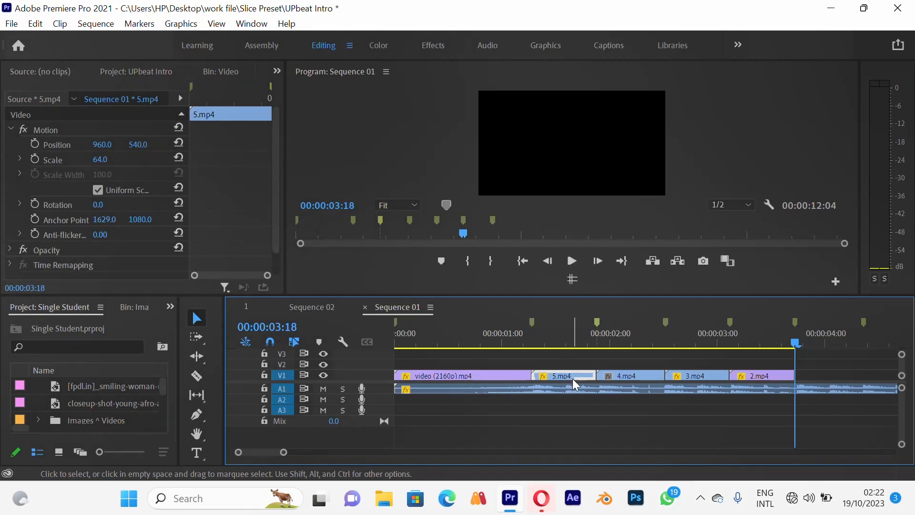
double_click(572, 374)
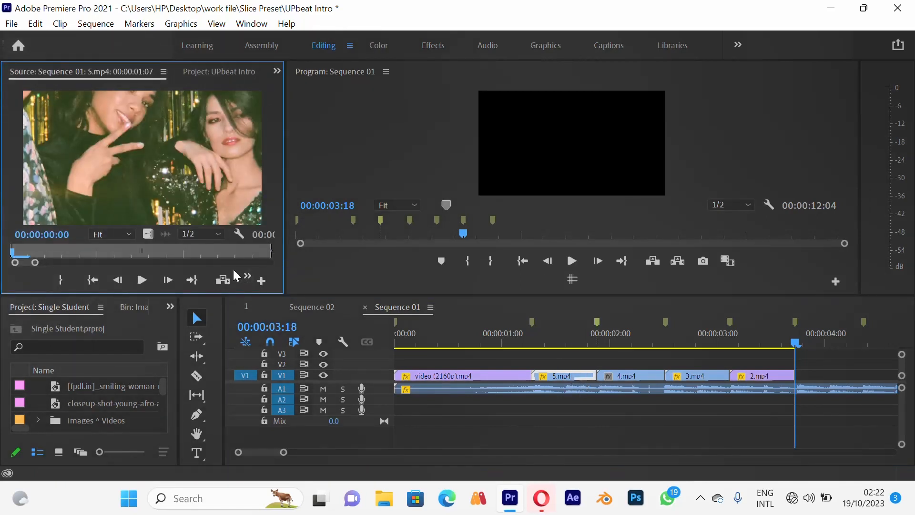
left_click(182, 253)
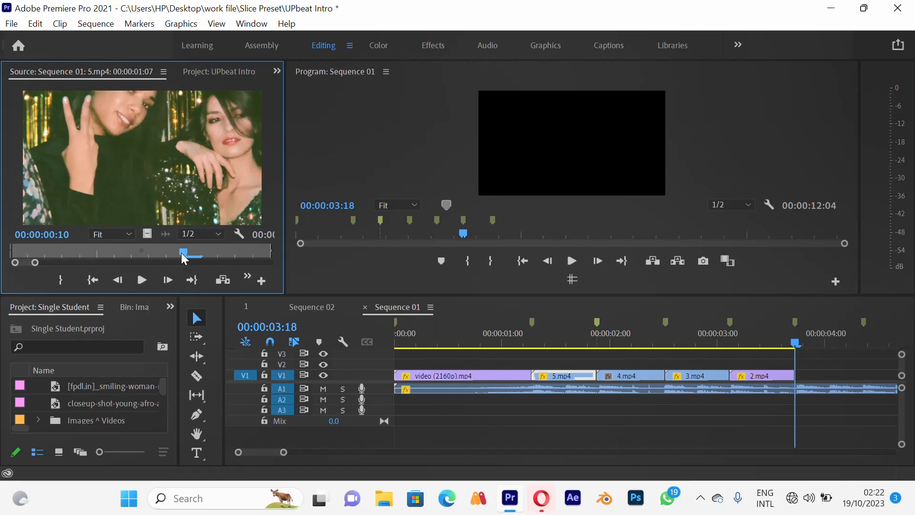
key("minus")
key("minus")
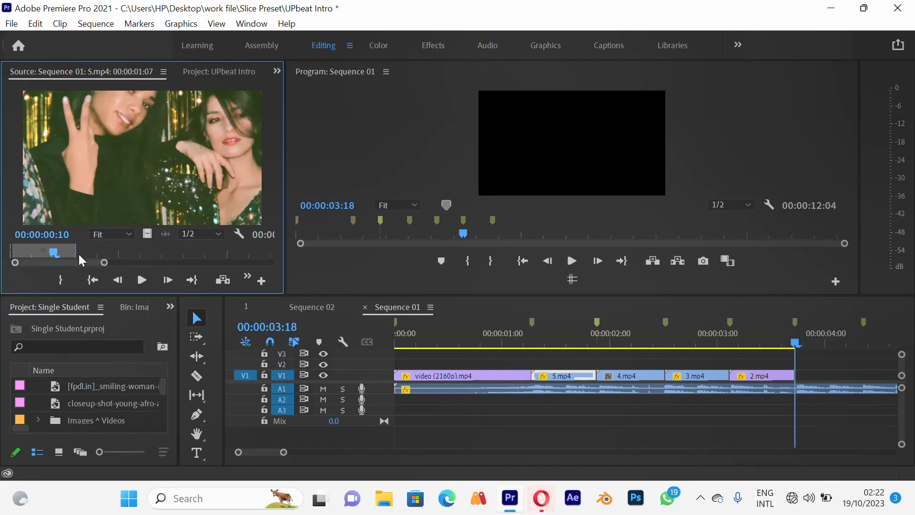
Scrub 5.mp4 in the Source Monitor around the end of its used range, stopping at 00:00:00:22
right_click(78, 254)
left_click(67, 252)
left_click_drag(68, 252, 74, 251)
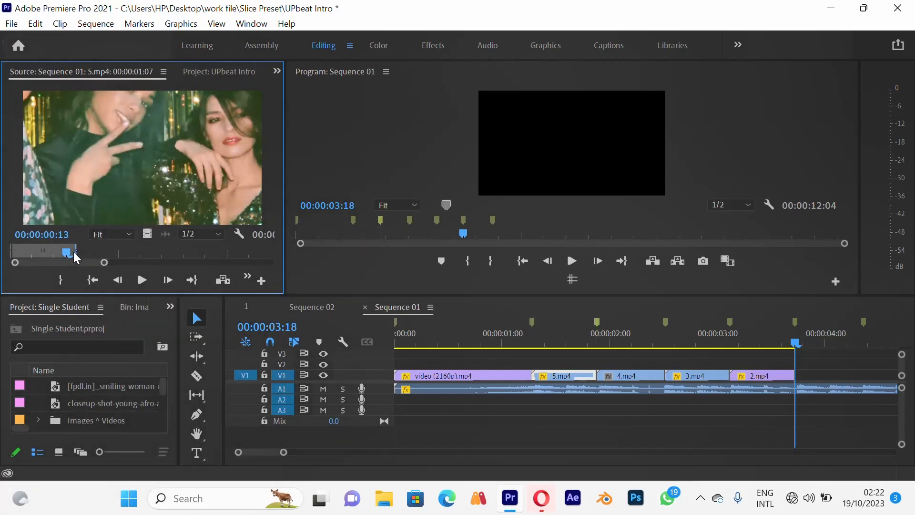
right_click(79, 253)
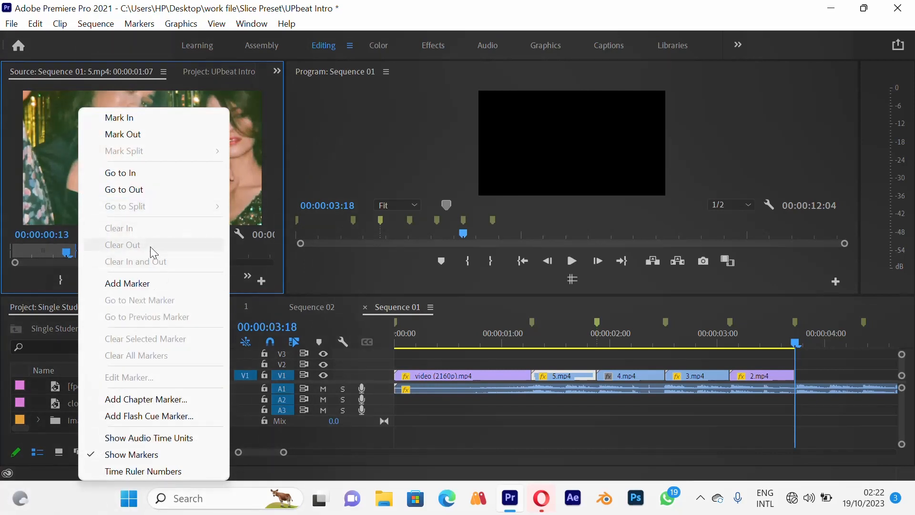
left_click(62, 254)
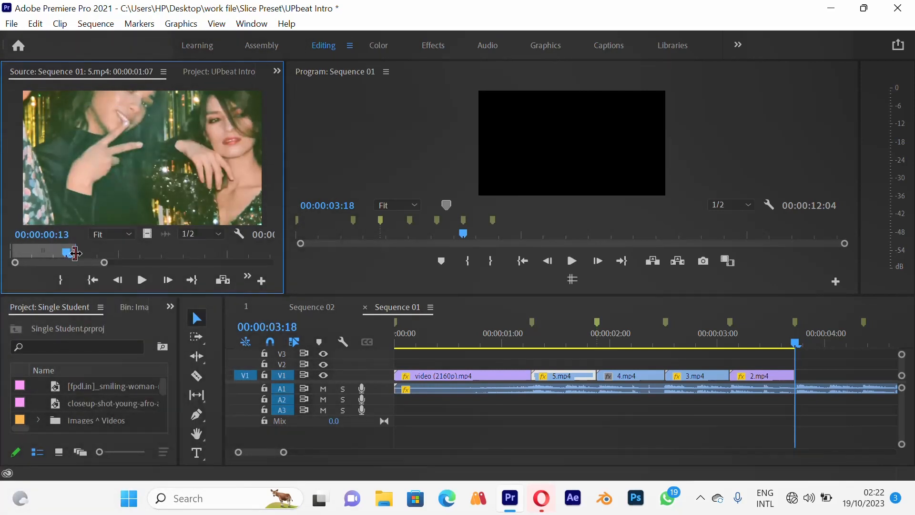
right_click(77, 252)
left_click(79, 252)
right_click(78, 252)
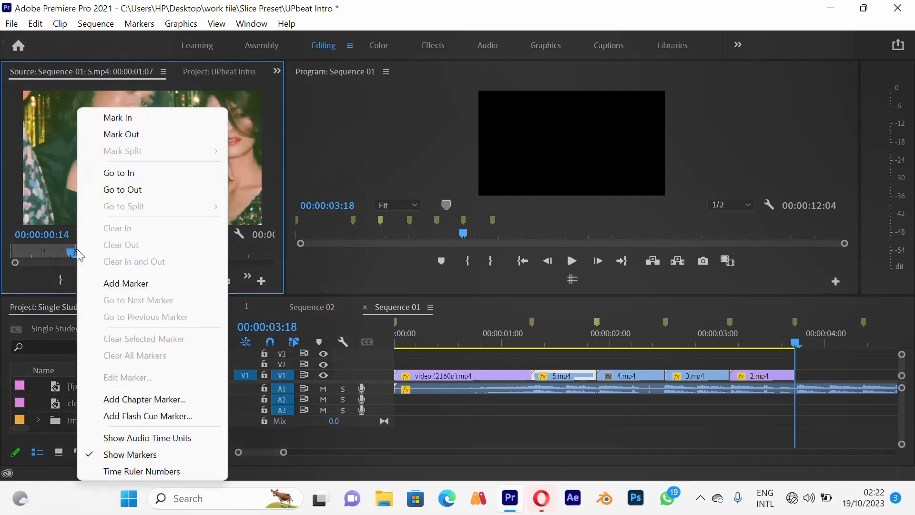
left_click(59, 252)
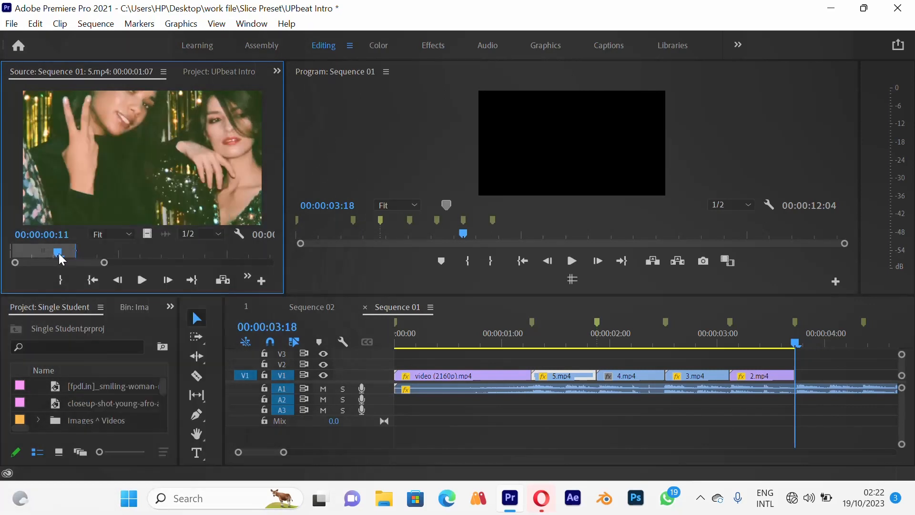
left_click_drag(61, 252, 107, 252)
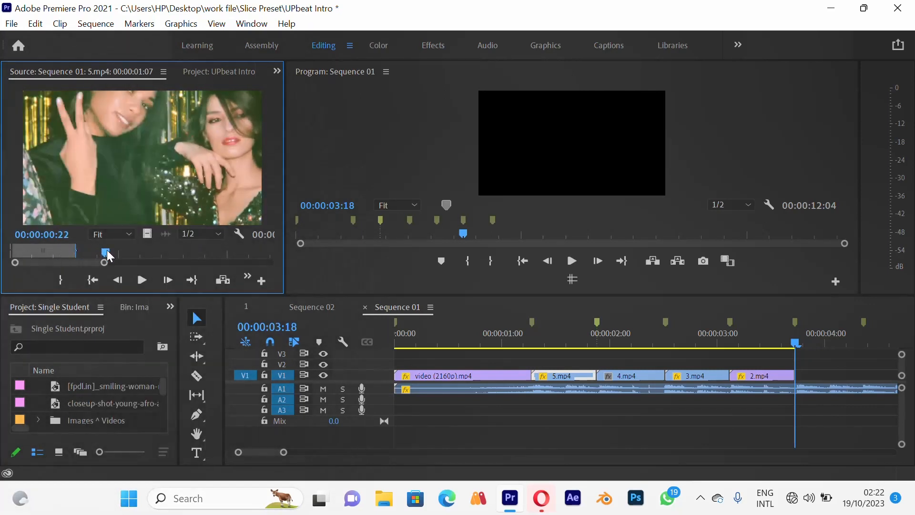
Place an extended copy of 5.mp4 right after 2.mp4 on V1 and move the playhead to the marker at 00:00:04:09
left_click(570, 375)
left_click_drag(570, 375, 896, 375)
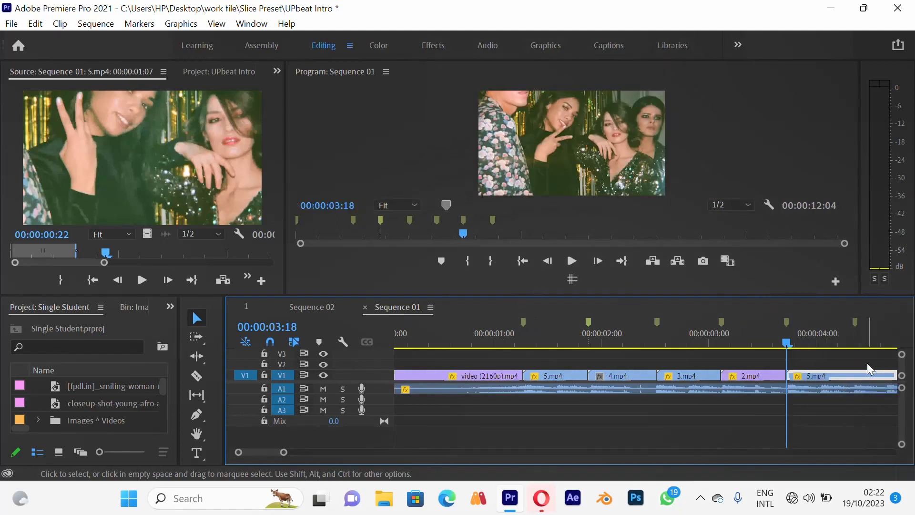
left_click(855, 342)
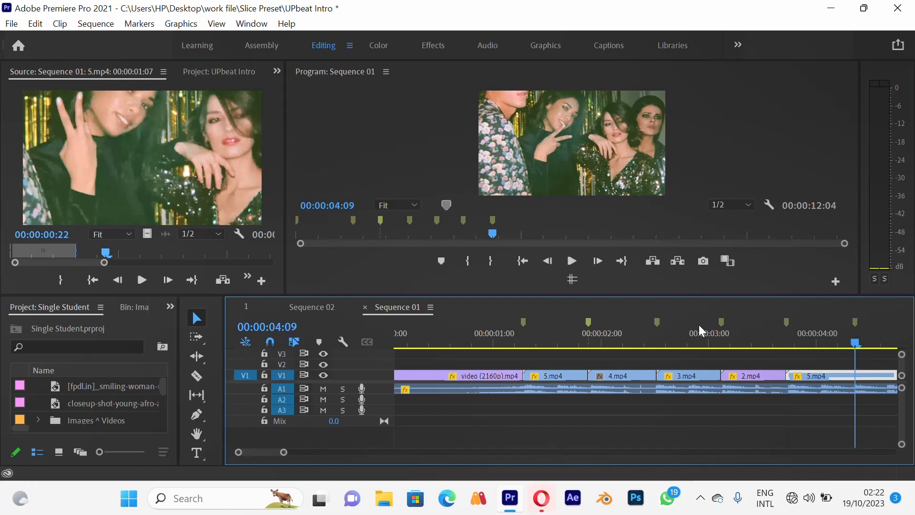
left_click(700, 498)
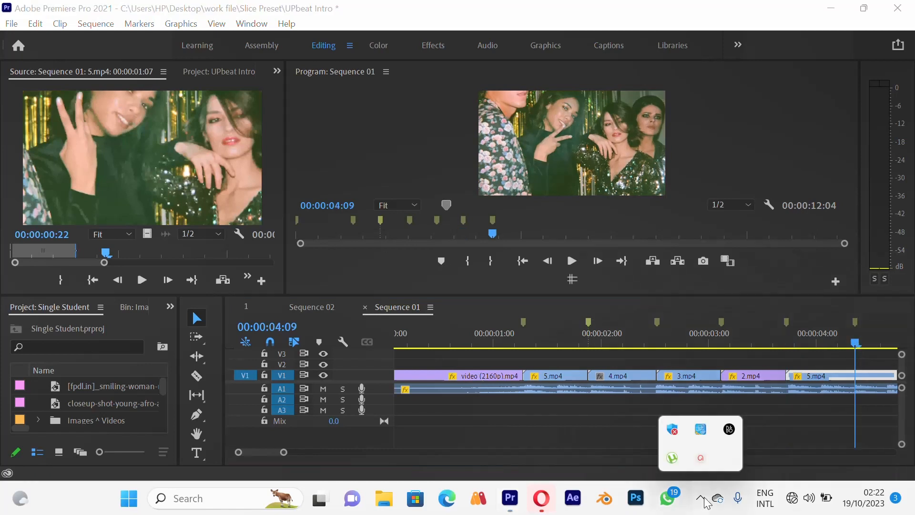
left_click(705, 458)
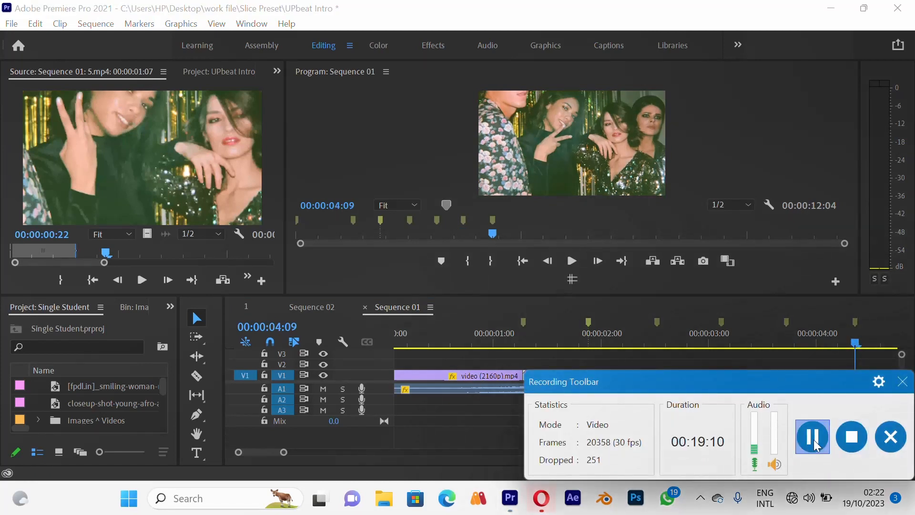
key("shift+1")
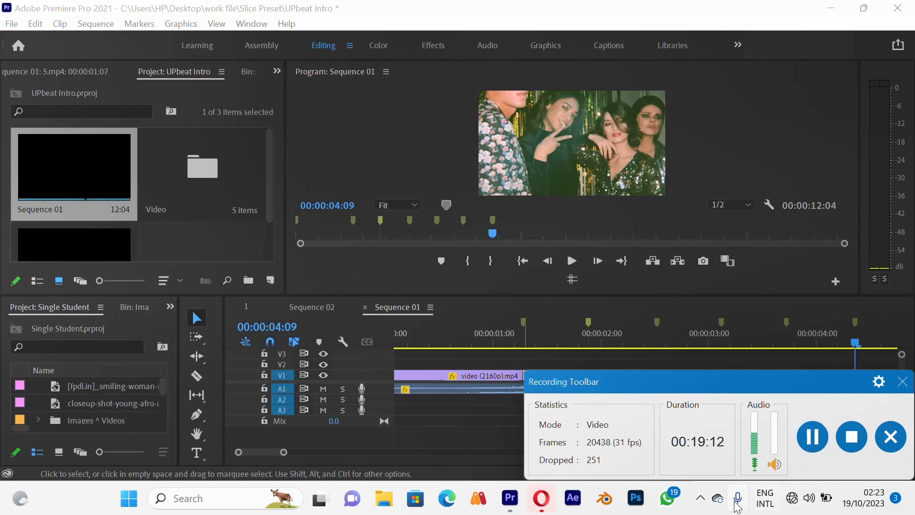
left_click(700, 499)
left_click(701, 458)
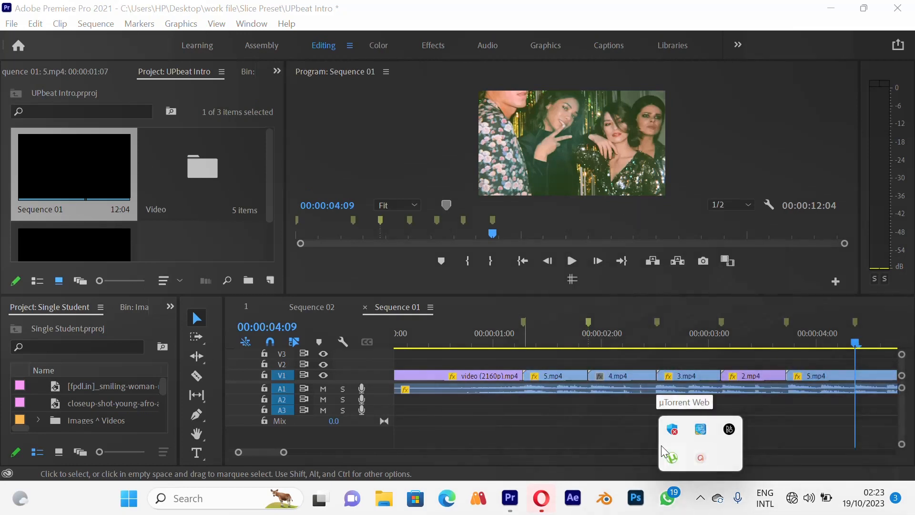
Trim the end of the copied 5.mp4 clip to the marker at 00:00:04:09 and move the playhead to 00:00:04:07
left_click(594, 410)
left_click_drag(773, 338, 726, 350)
left_click(761, 364)
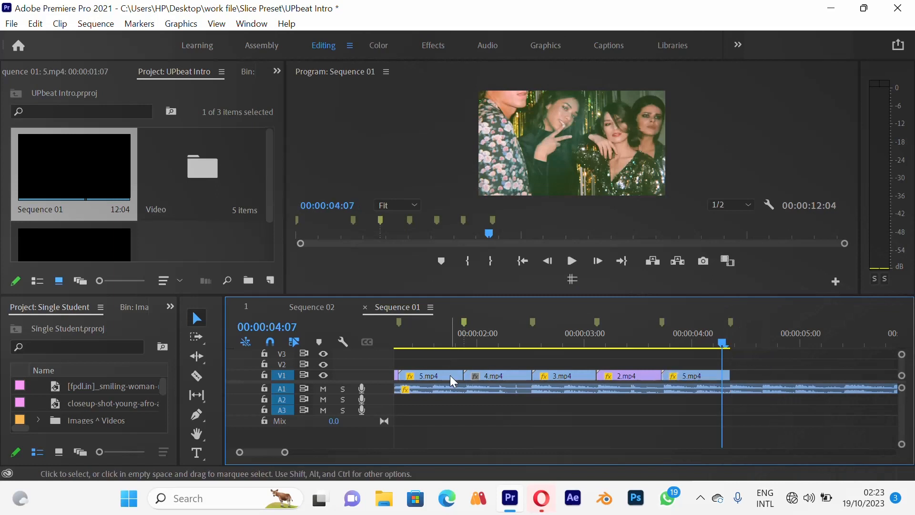
Try another copy of the first 5.mp4 clip at the end of the V1 edit and delete it
left_click_drag(437, 376, 777, 379)
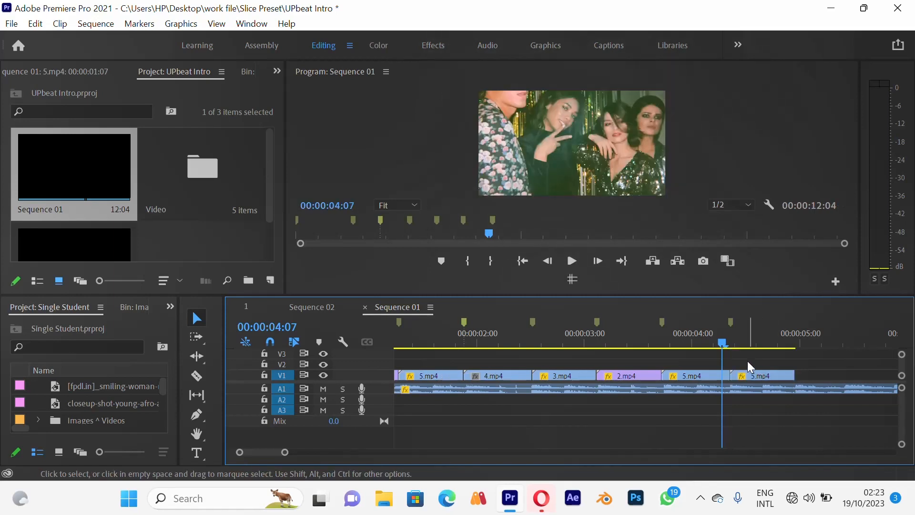
left_click(751, 371)
key("Delete")
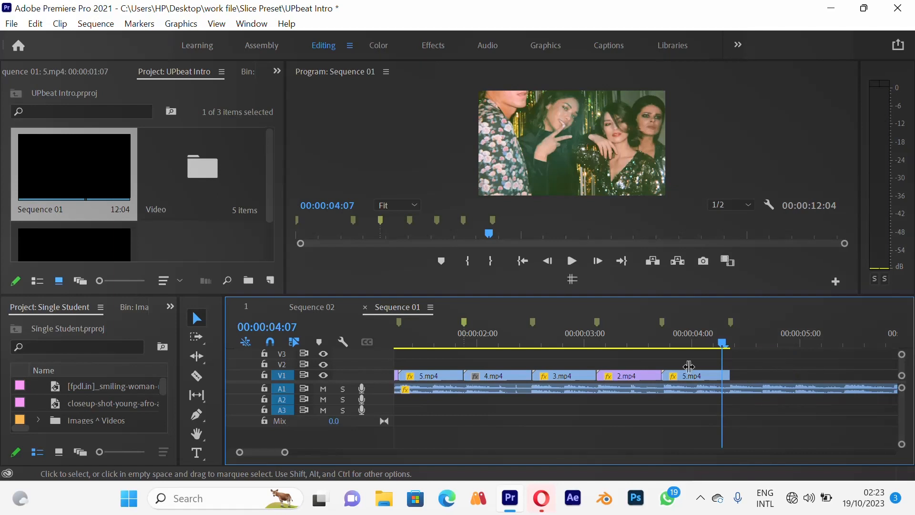
Place an extended copy of 4.mp4 after the last 5.mp4 clip on V1 and move the playhead to 00:00:05:08
left_click(501, 375)
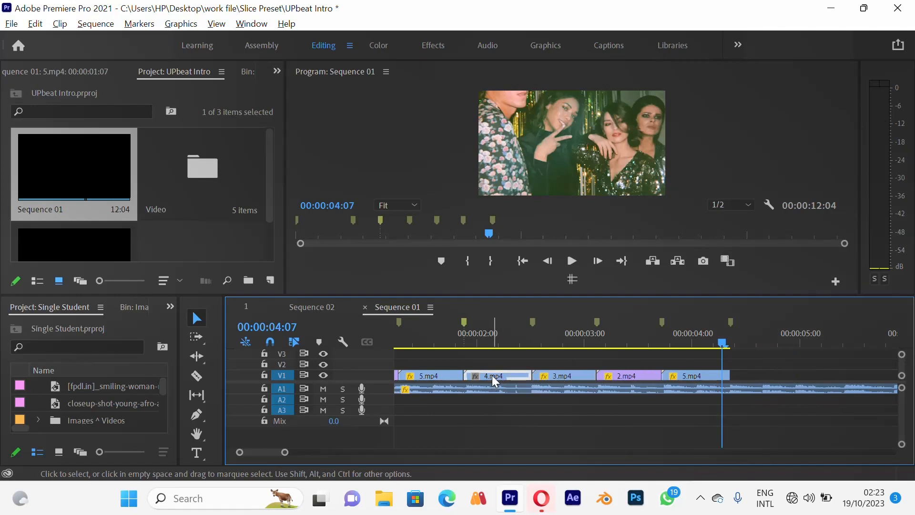
left_click_drag(494, 375, 892, 372)
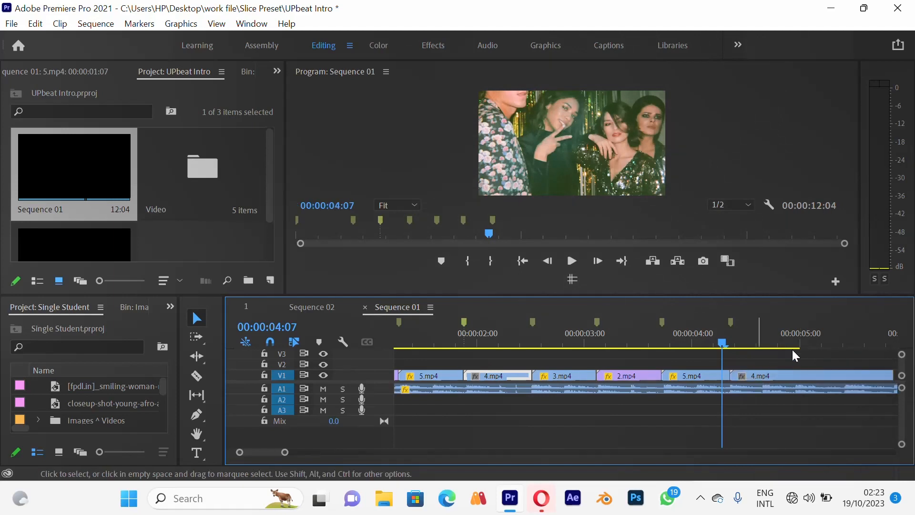
left_click_drag(781, 337, 839, 345)
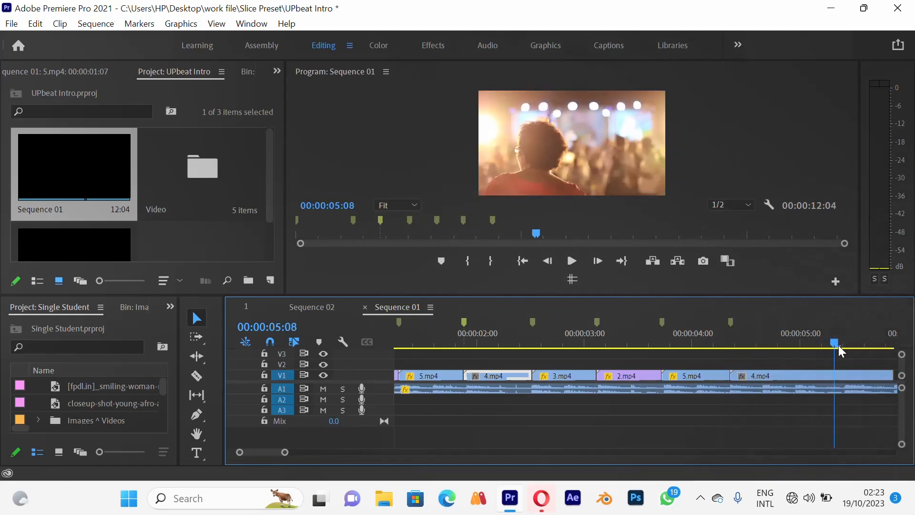
Open the copied 4.mp4 clip in the Source Monitor and move the sequence playhead to its start at 00:00:04:09
double_click(820, 373)
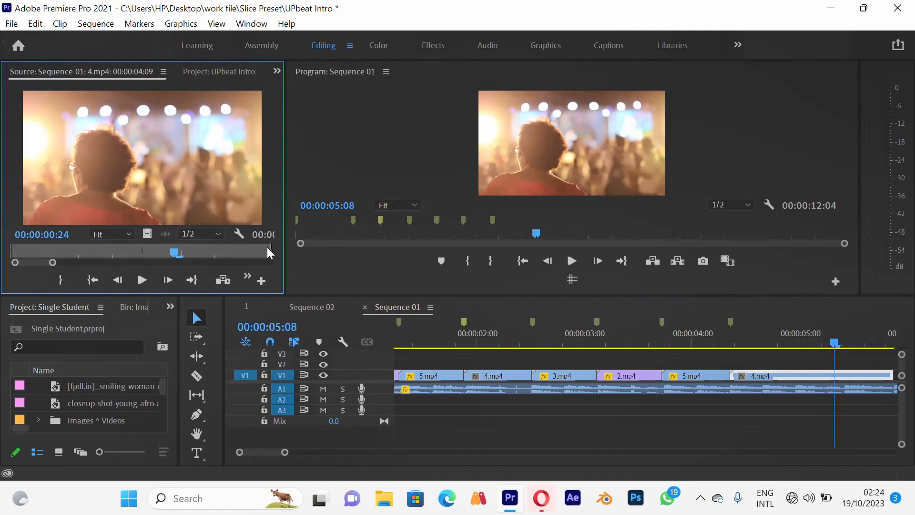
right_click(267, 247)
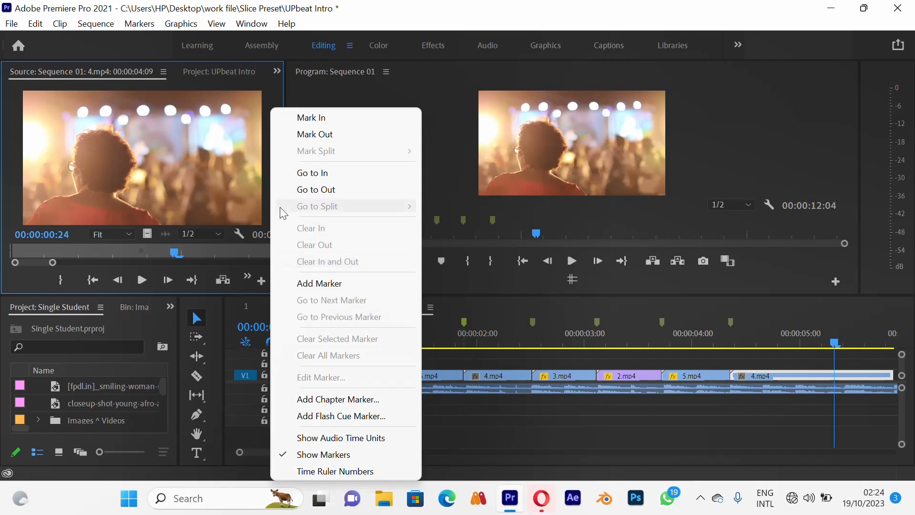
left_click(730, 346)
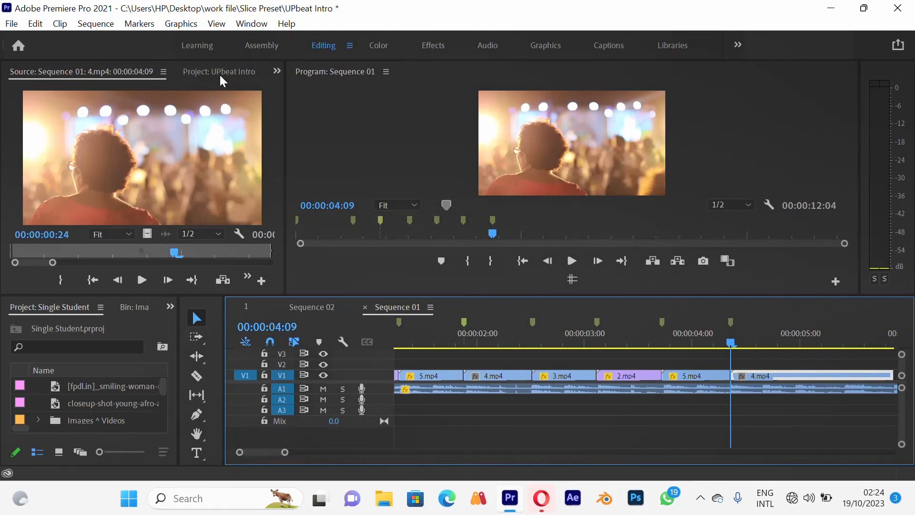
Open the original 4.mp4 from the Video bin in the Source Monitor
left_click(276, 70)
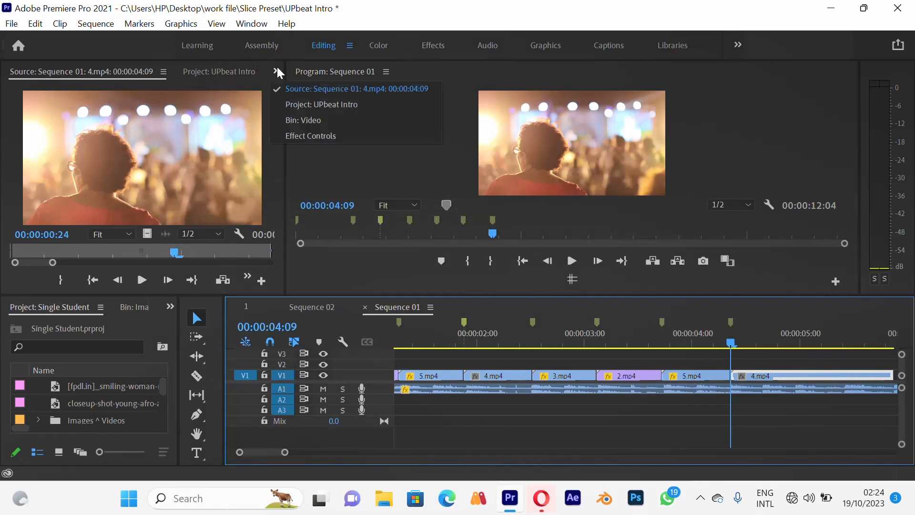
left_click(298, 122)
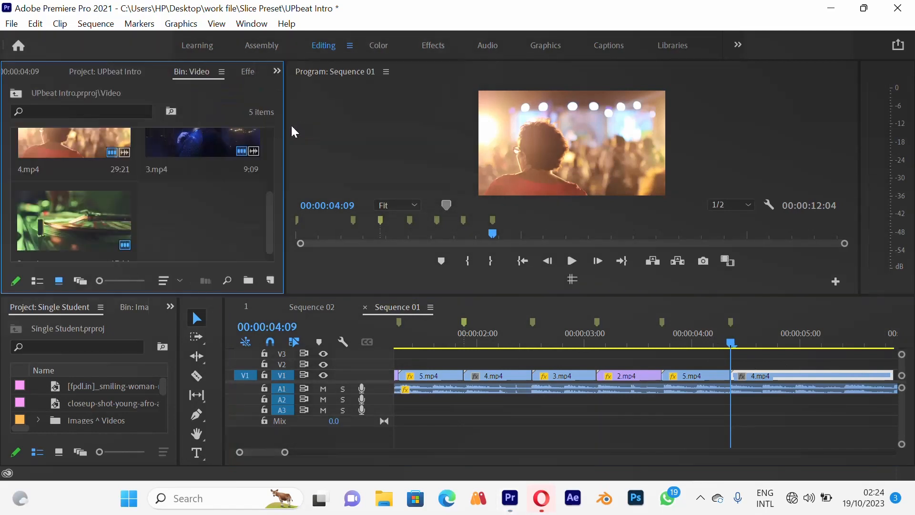
double_click(70, 150)
Mark 4.mp4's source In point at 00:00:07:05 and its Out point at 00:00:16:12
left_click_drag(128, 250, 77, 254)
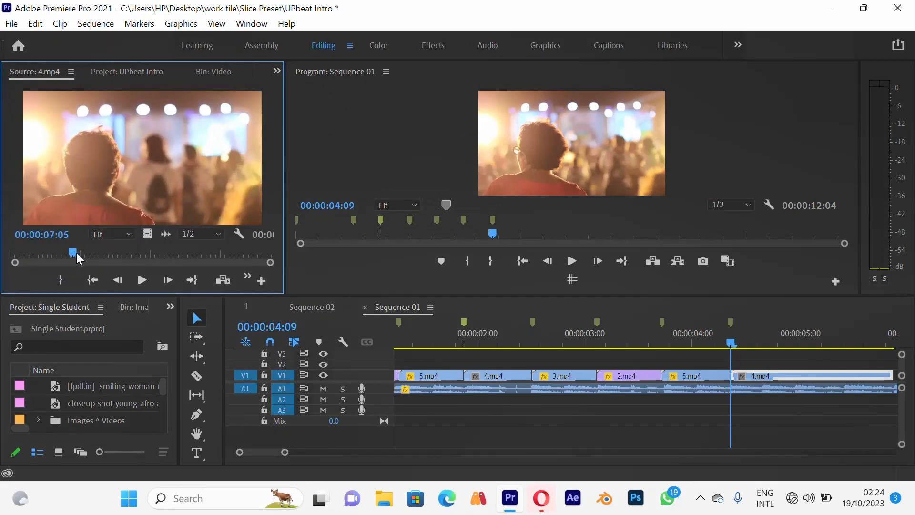
key("i")
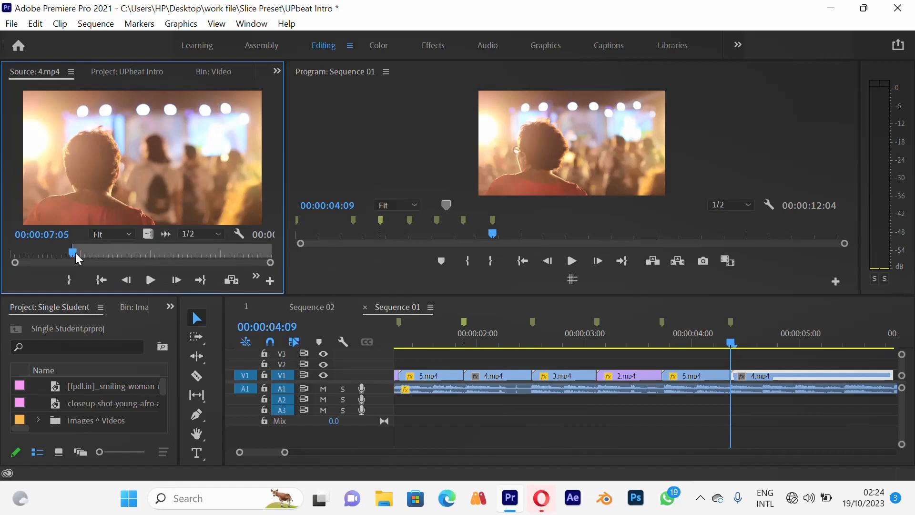
left_click_drag(76, 251, 156, 247)
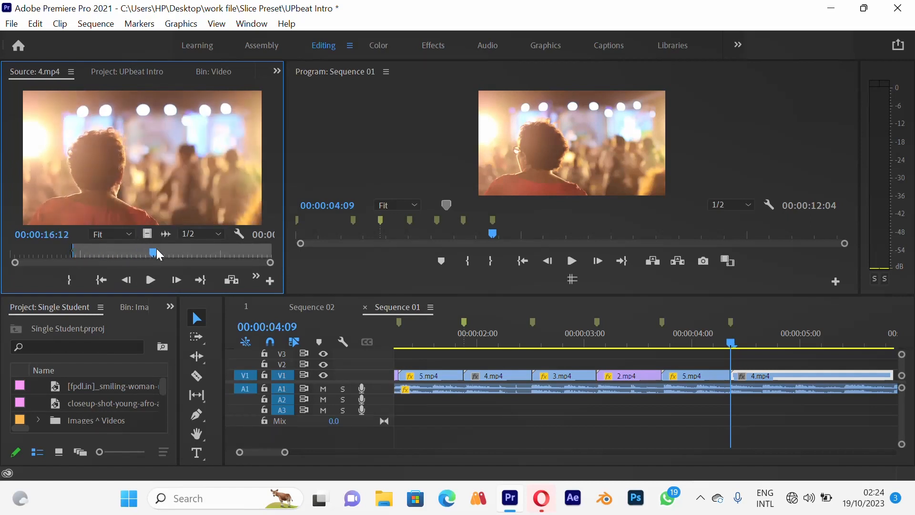
key("o")
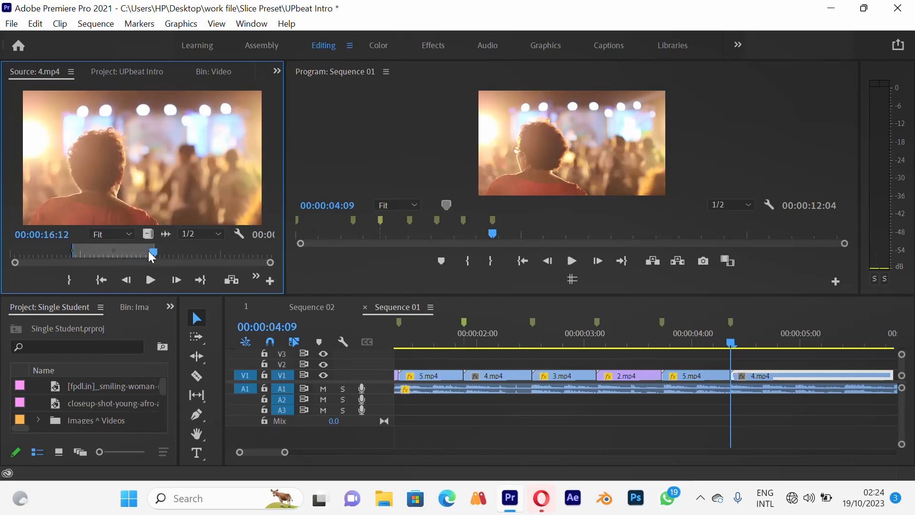
Compare the later footage of the source 4.mp4 with the 4.mp4 shots used in the sequence
mouse_move(153, 250)
left_mouse_down()
mouse_move(174, 245)
mouse_move(164, 249)
left_mouse_up()
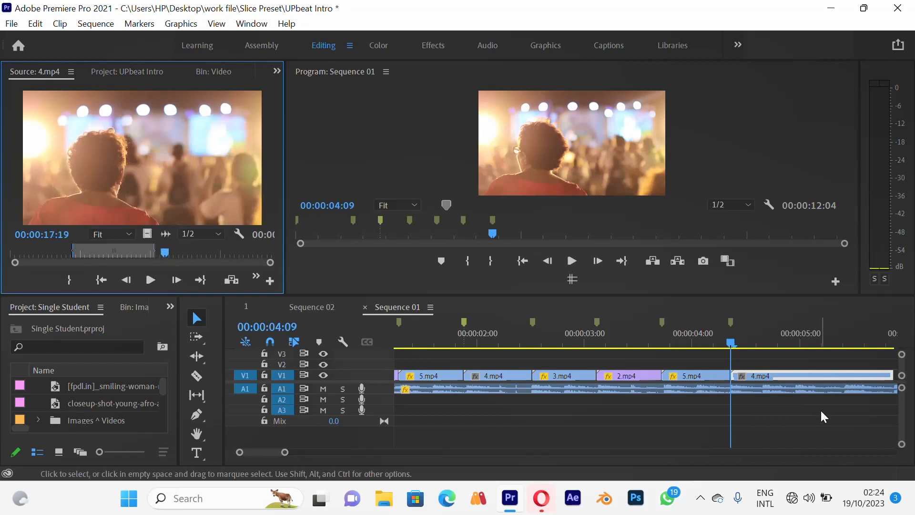
left_click_drag(792, 344, 804, 343)
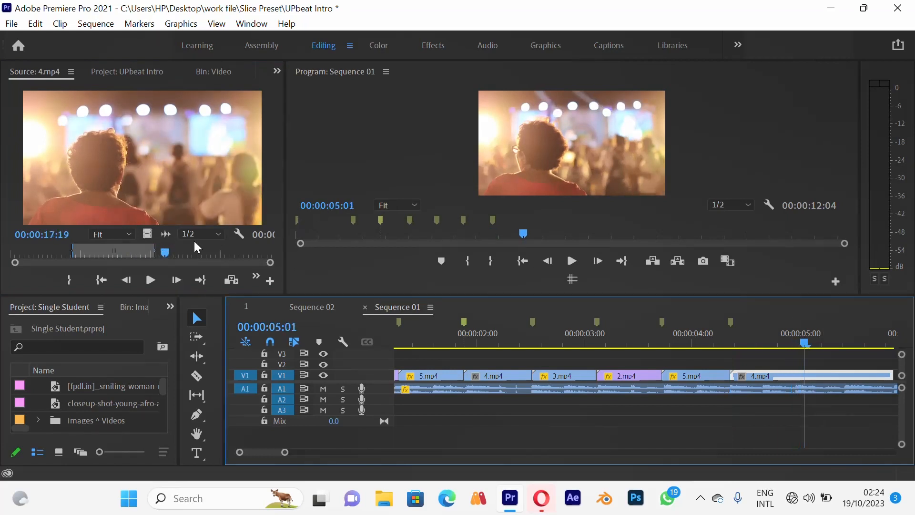
left_click_drag(173, 248, 256, 279)
left_click_drag(402, 345, 376, 353)
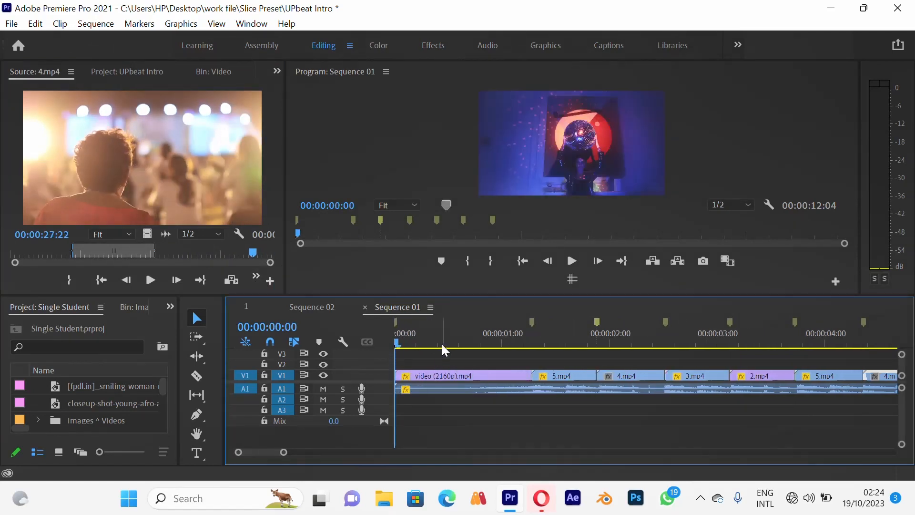
left_click_drag(443, 351, 622, 362)
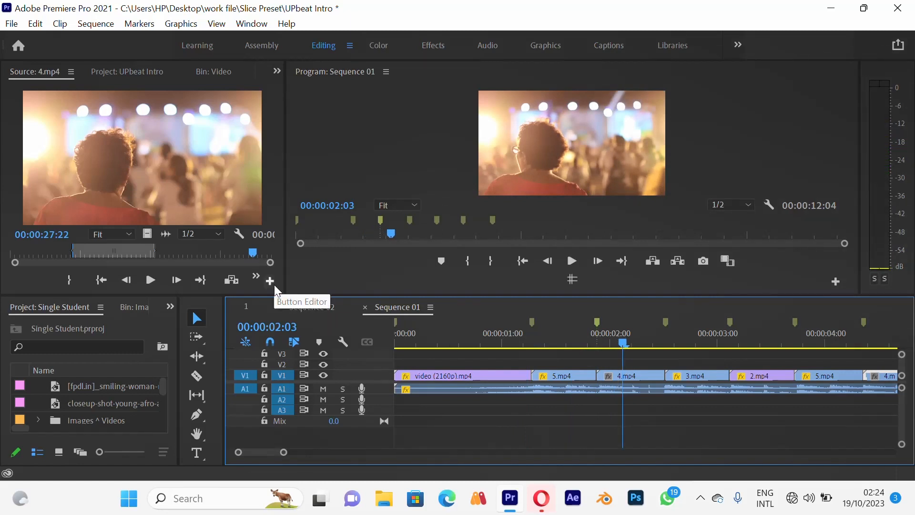
Mark a later source range in 4.mp4 with its Out point at 00:00:29:04
mouse_move(253, 253)
left_mouse_down()
mouse_move(7, 253)
mouse_move(203, 253)
mouse_move(178, 260)
mouse_move(267, 251)
left_mouse_up()
key("i")
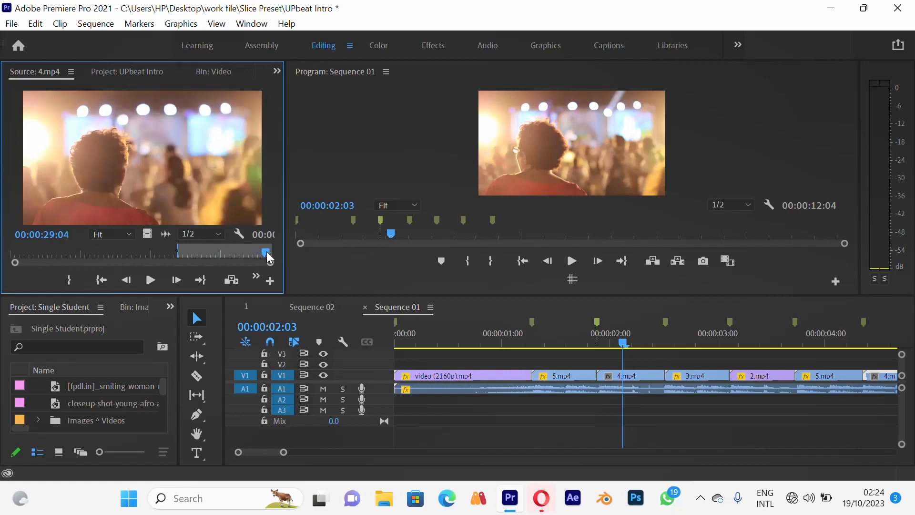
key("o")
Try to place the marked 4.mp4 source range over the last clip on V1
left_click_drag(273, 452, 275, 453)
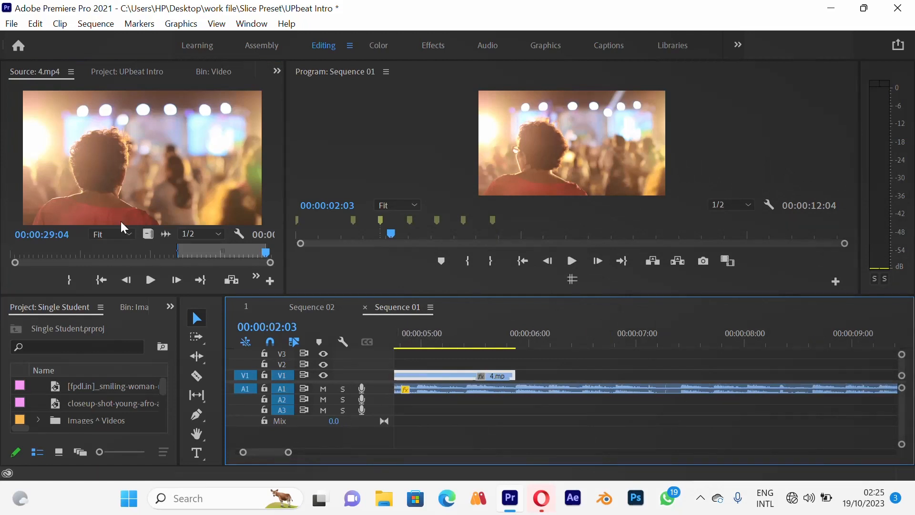
left_click_drag(156, 179, 456, 374)
Move the playhead to 00:00:02:06 over the first 4.mp4 clip and show the whole V1 edit
left_click(442, 341)
left_click_drag(442, 341, 513, 393)
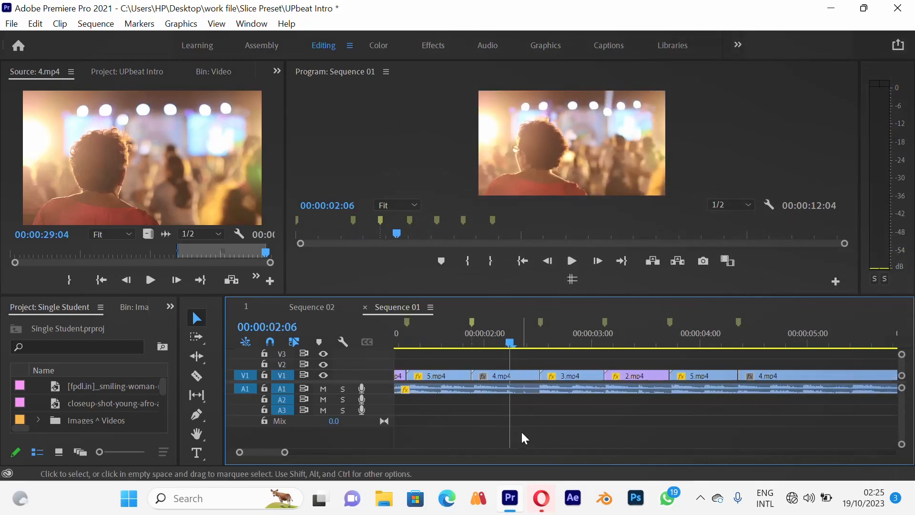
key("minus")
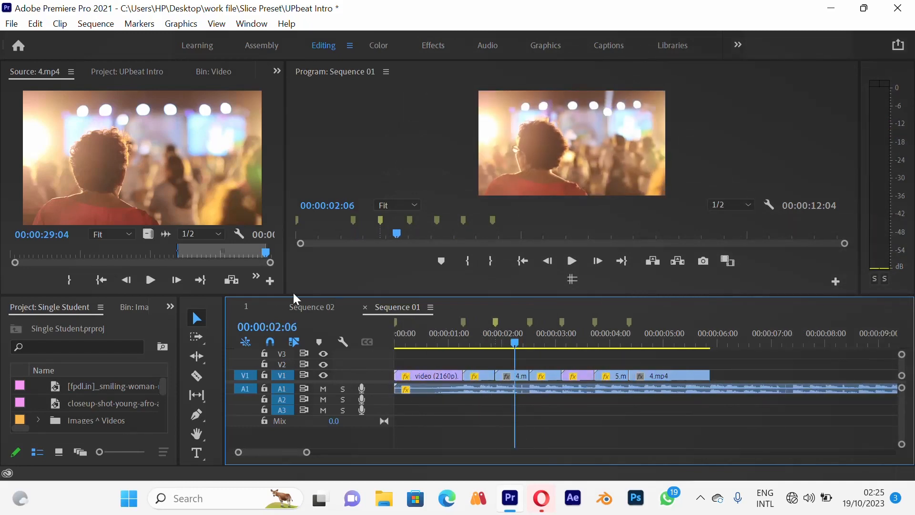
Clear the In and Out points from the source 4.mp4 and preview its footage at 00:00:09:16
right_click(177, 251)
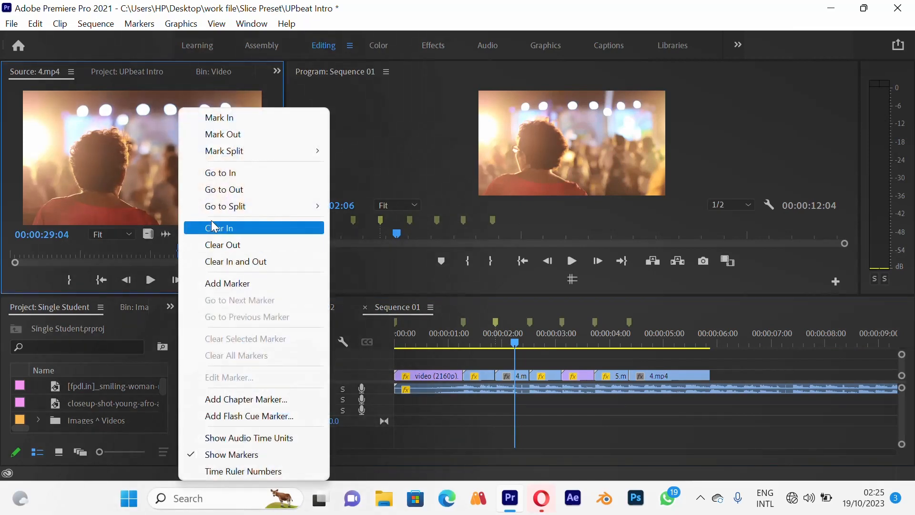
left_click(219, 260)
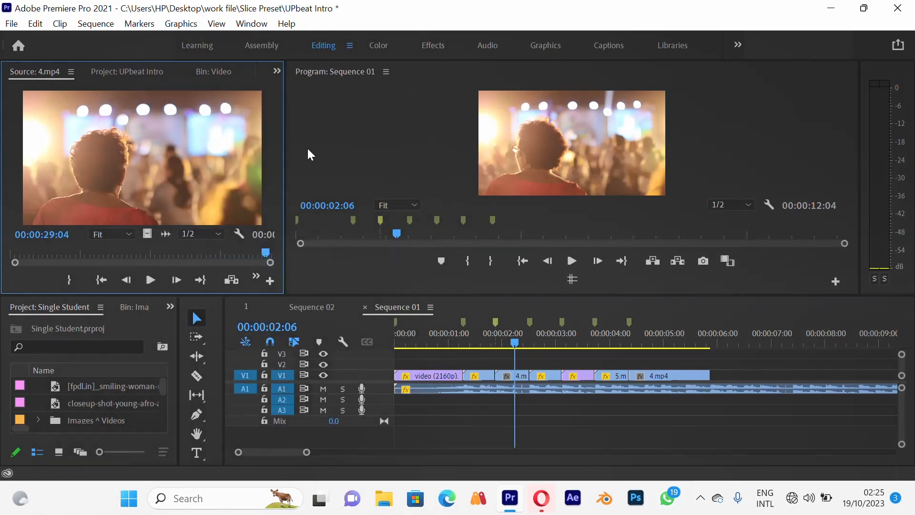
left_click_drag(28, 255, 94, 255)
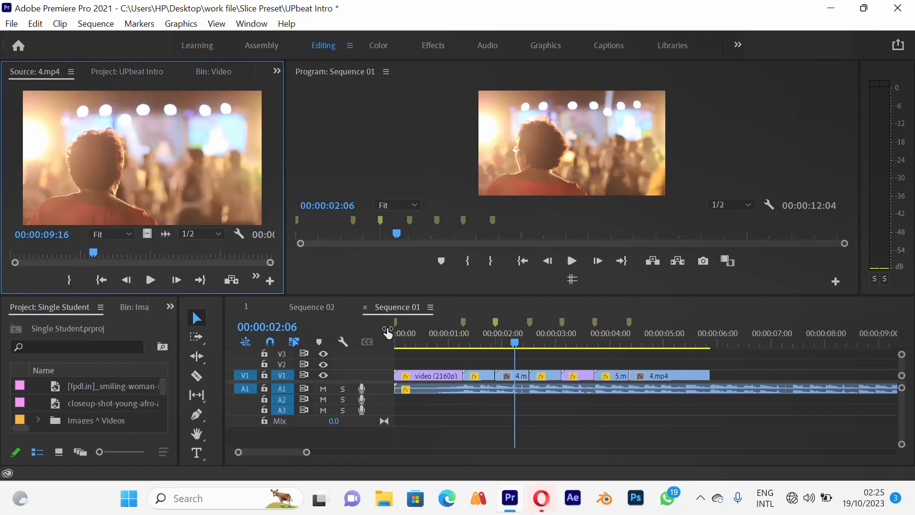
Move the playhead to 00:00:01:08 and open the 5.mp4 clip there from V1 as the source to check its marked range
left_click(459, 339)
left_click(465, 343)
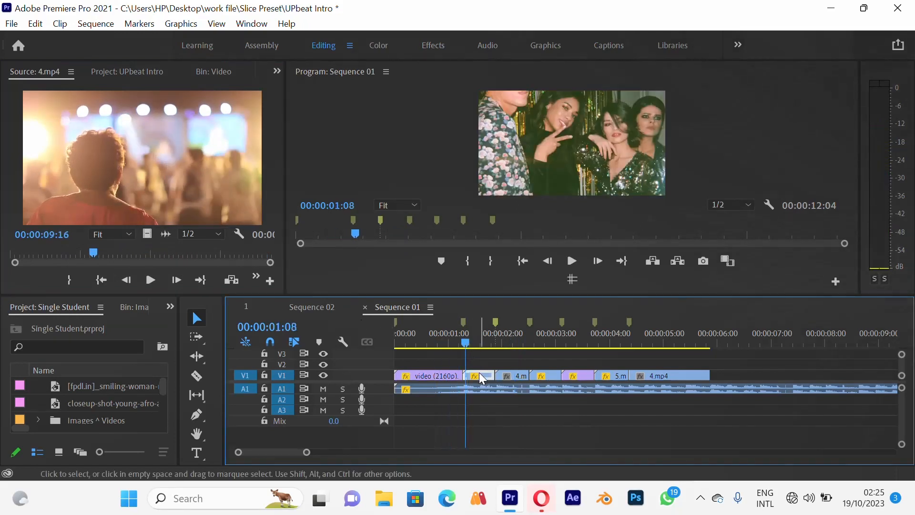
left_click(479, 375)
double_click(478, 372)
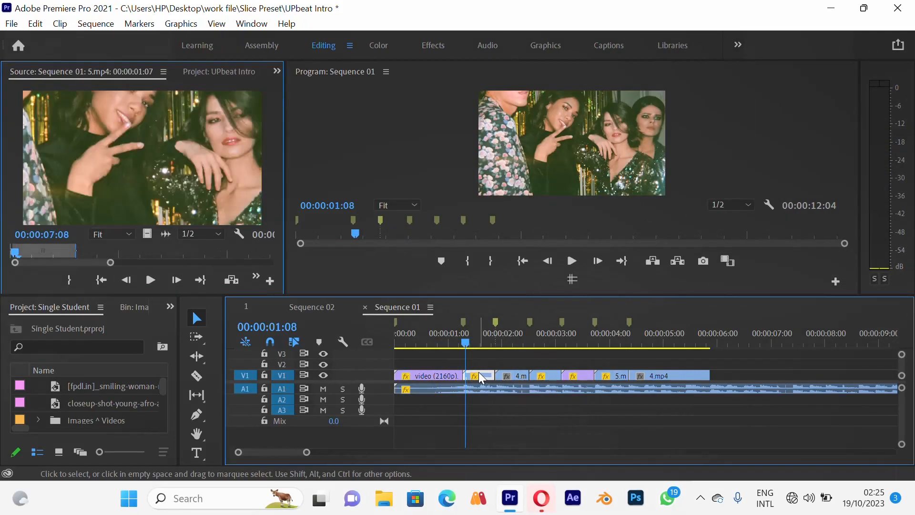
right_click(75, 250)
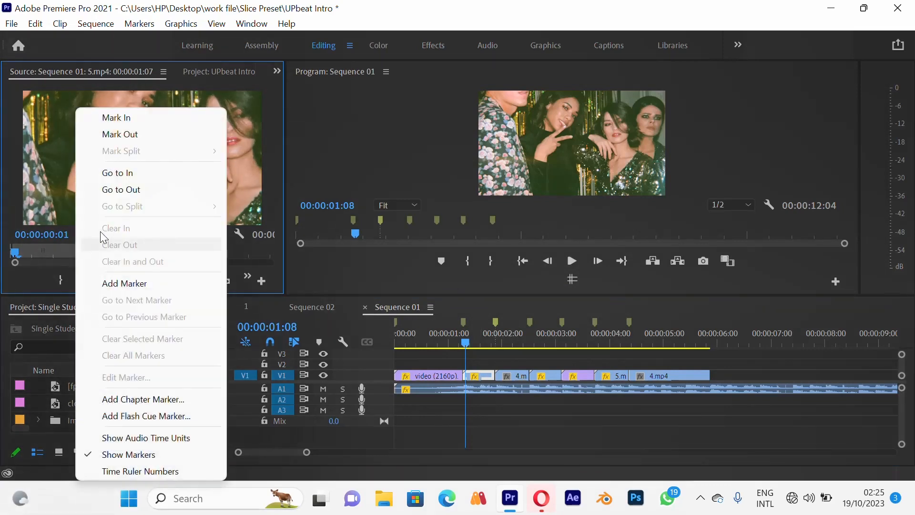
left_click(505, 412)
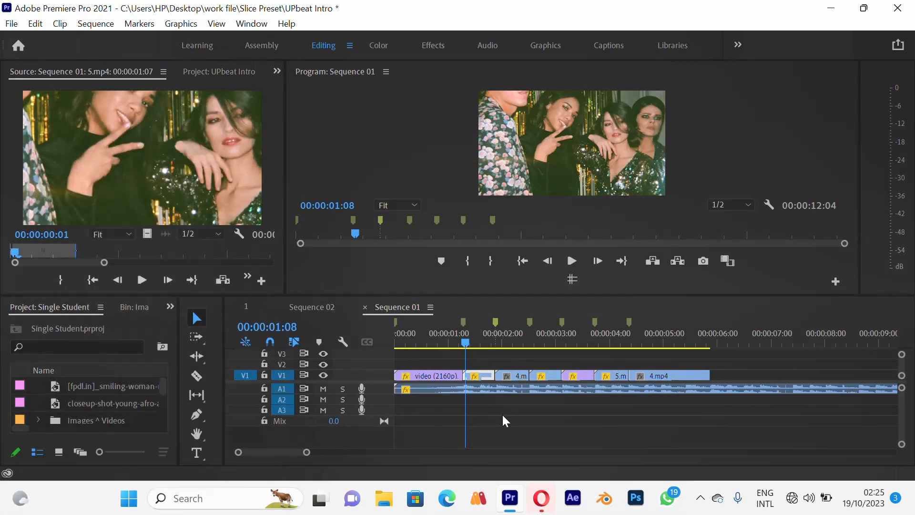
Play the edit from the sequence start, then replay it to review the beat cuts against the music
left_click_drag(457, 336, 395, 339)
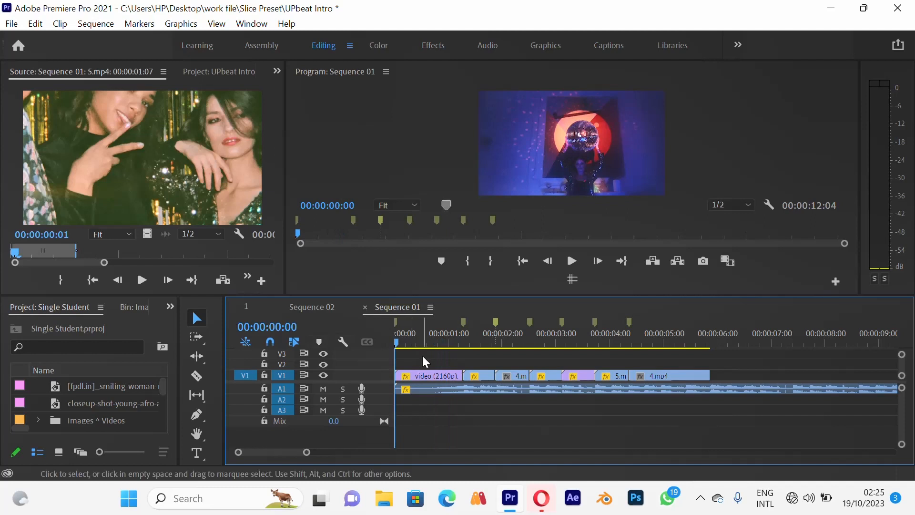
key("space")
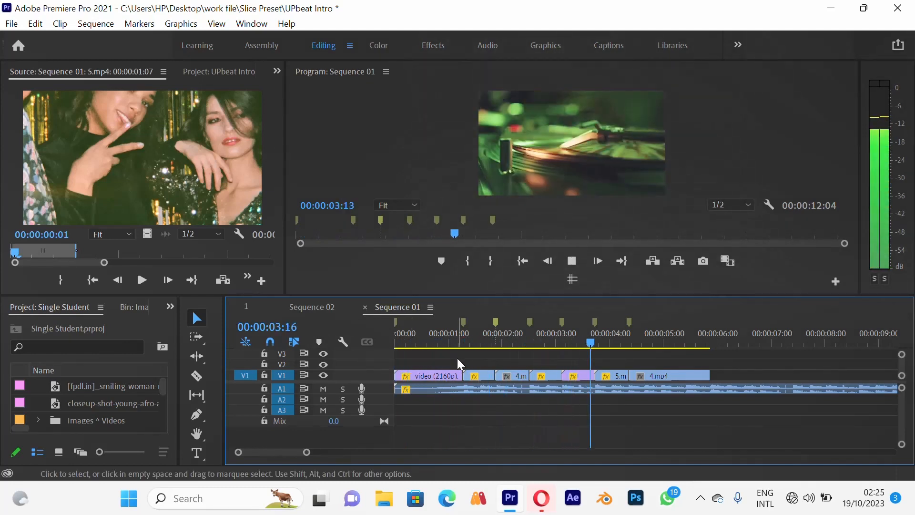
key("space")
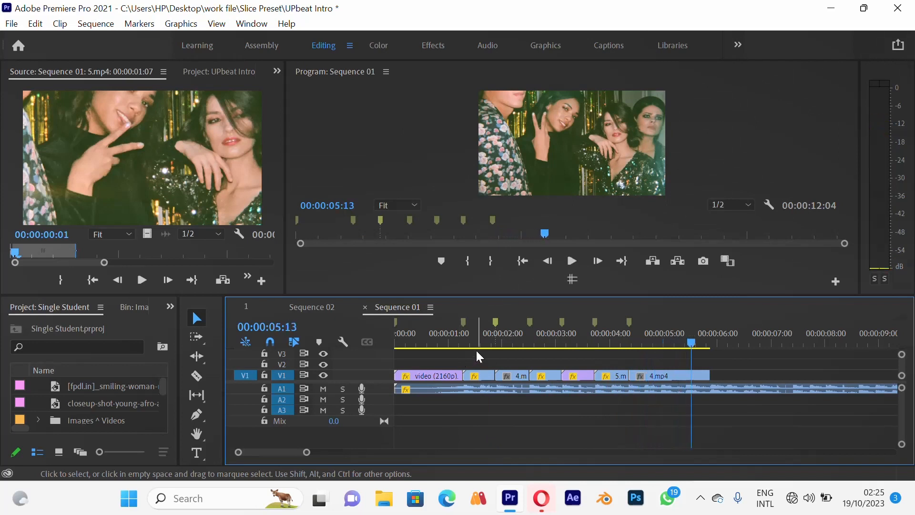
left_click_drag(467, 332, 443, 364)
key("space")
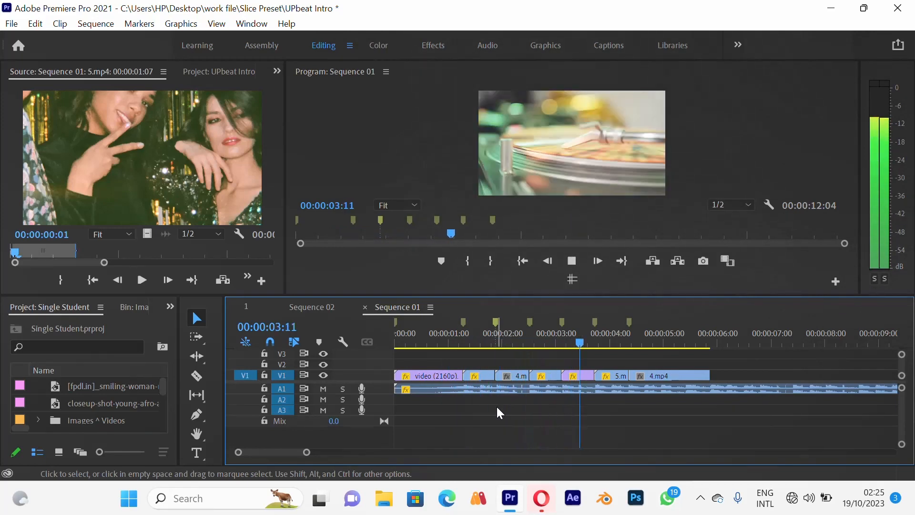
key("space")
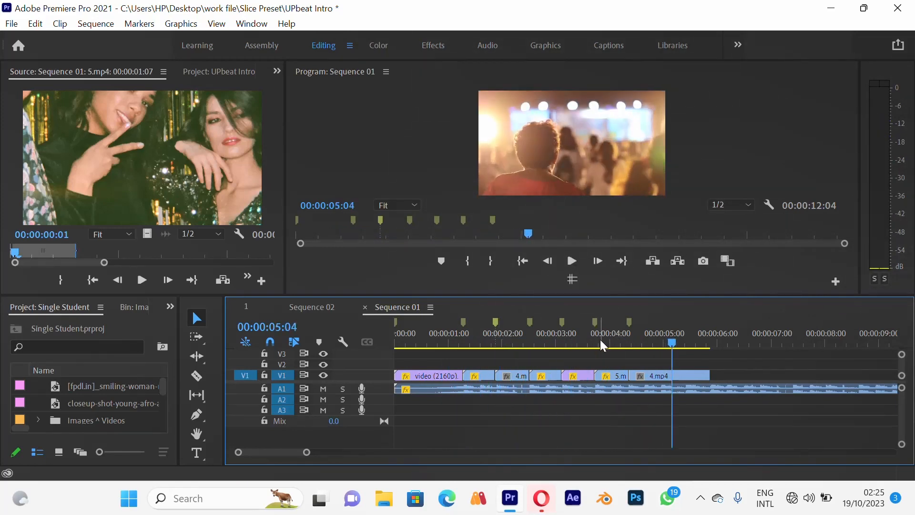